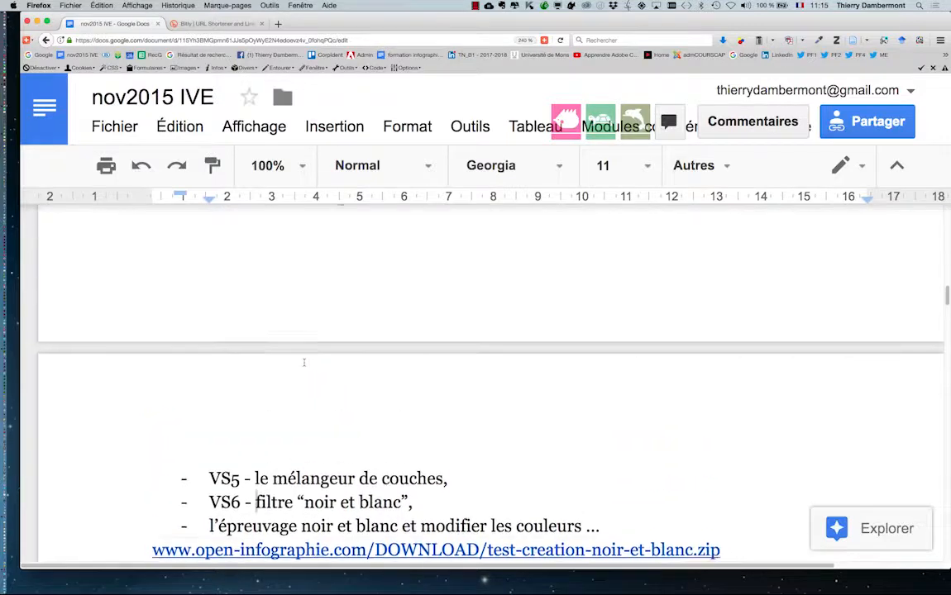
Insert a space between "VS" and the number in the VS5 and VS6 list items
scroll(301, 368, "down", 2)
scroll(299, 369, "down", 6)
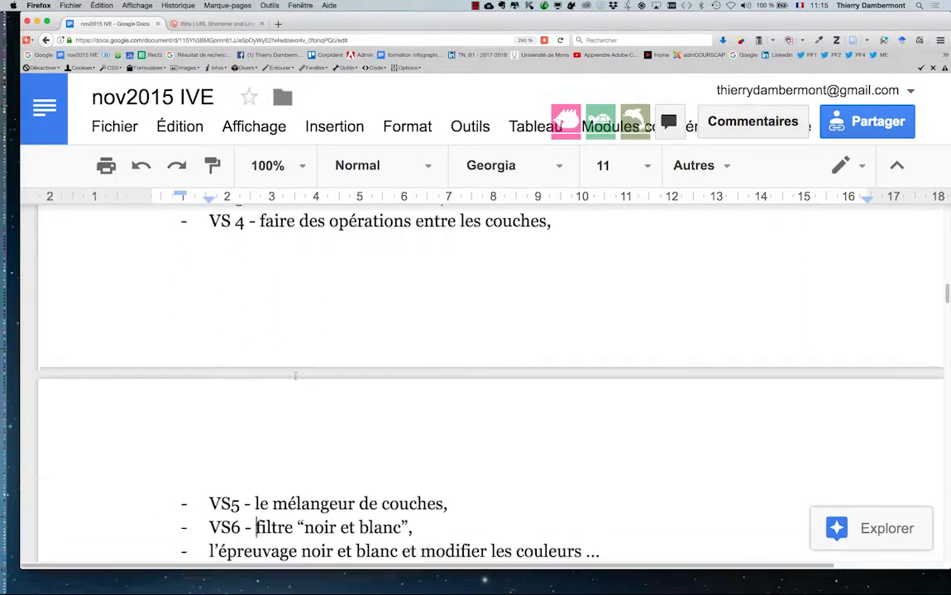
left_click(232, 343)
left_click(234, 366)
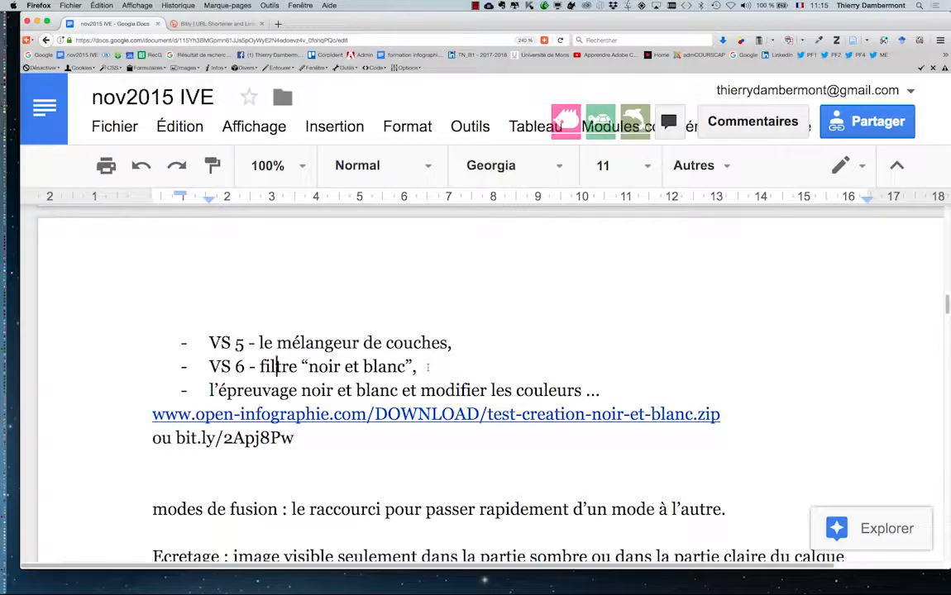
Highlight the "VS 6 - filtre noir et blanc" list item for reference and clear the selection
left_click_drag(427, 368, 210, 366)
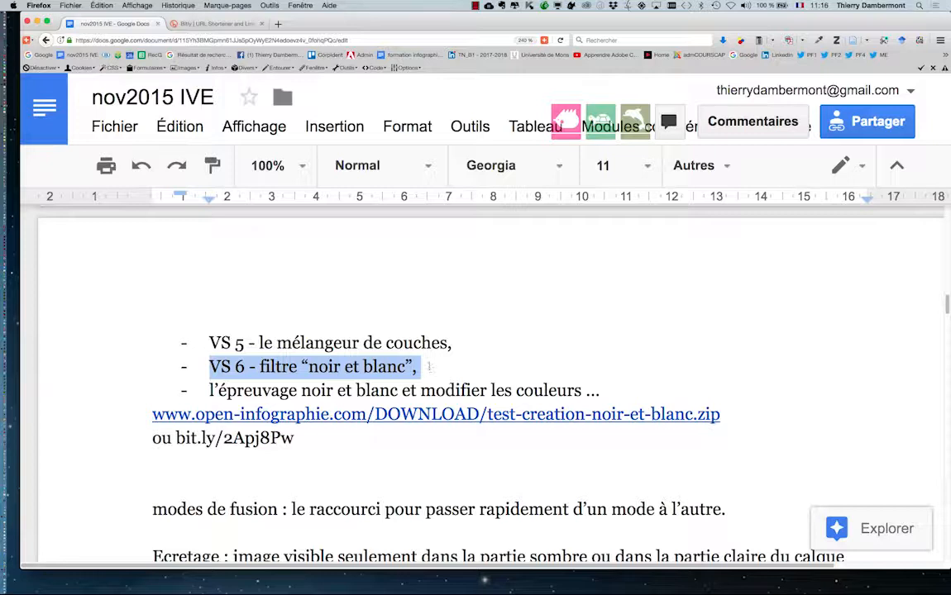
left_click(429, 367)
left_click(463, 344)
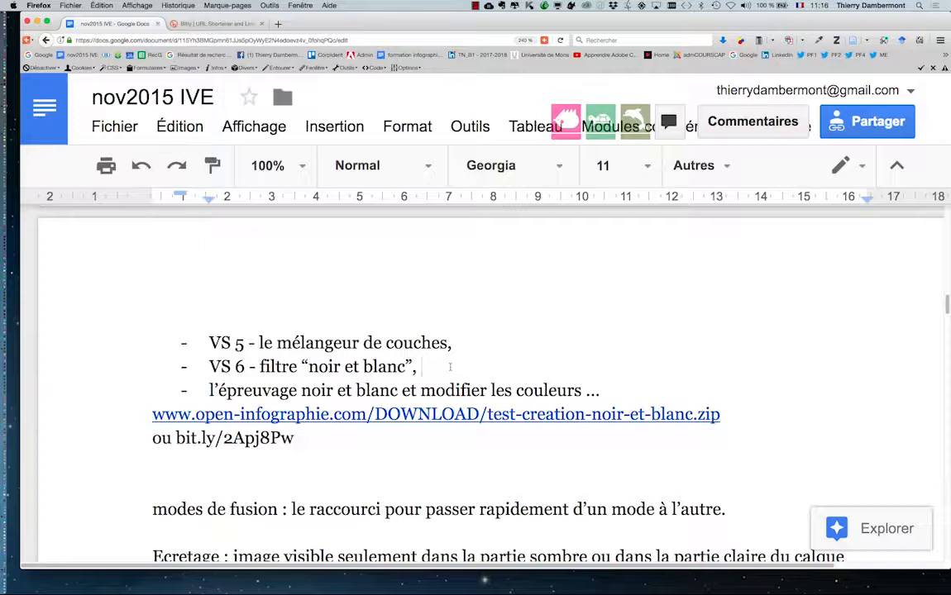
Switch from the browser to Photoshop
key("super+Tab")
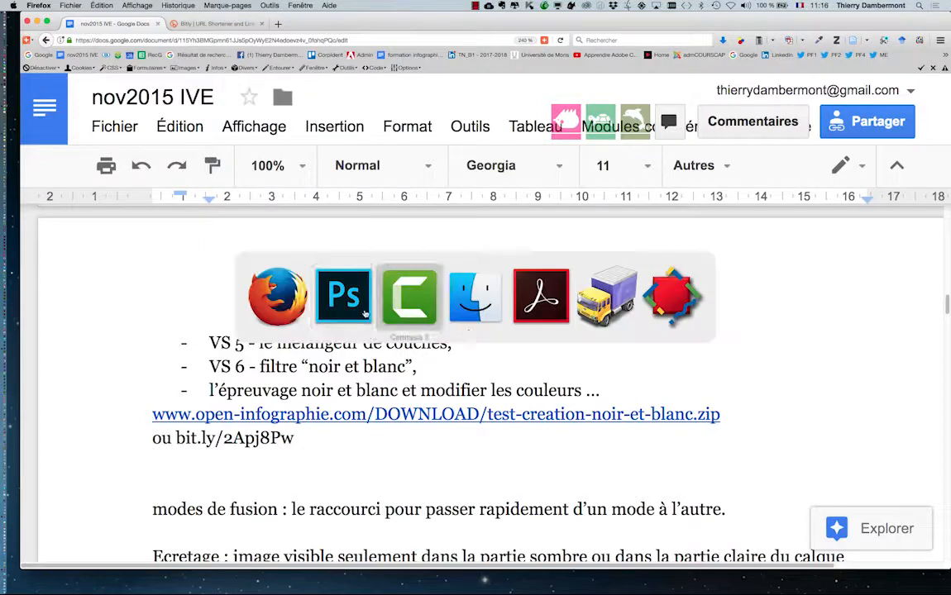
left_click(401, 323)
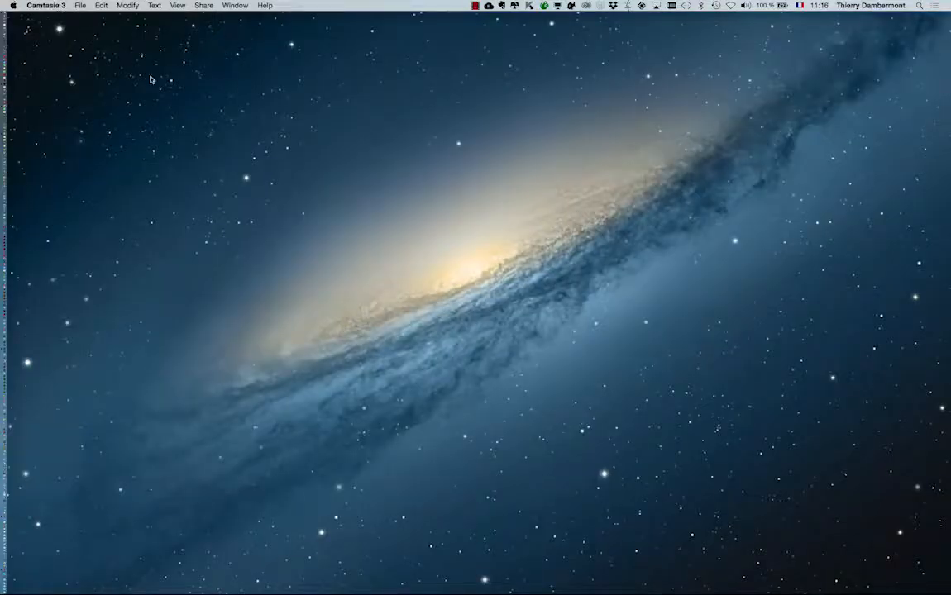
key("super+Tab")
left_click(401, 310)
Try to open people-men-grass-sport.psd with its embedded sRGB profile preferred over the working space
key("super+o")
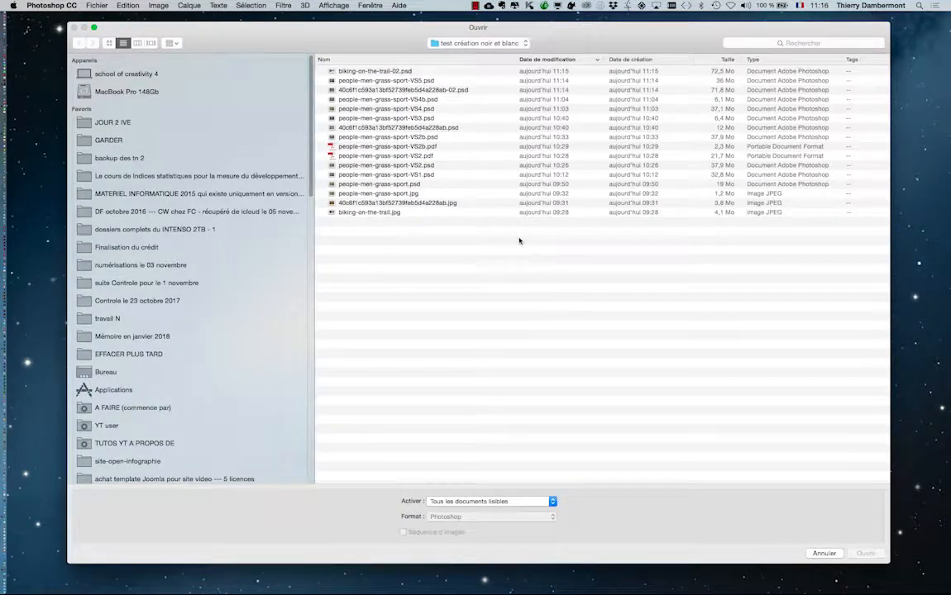
left_click(443, 185)
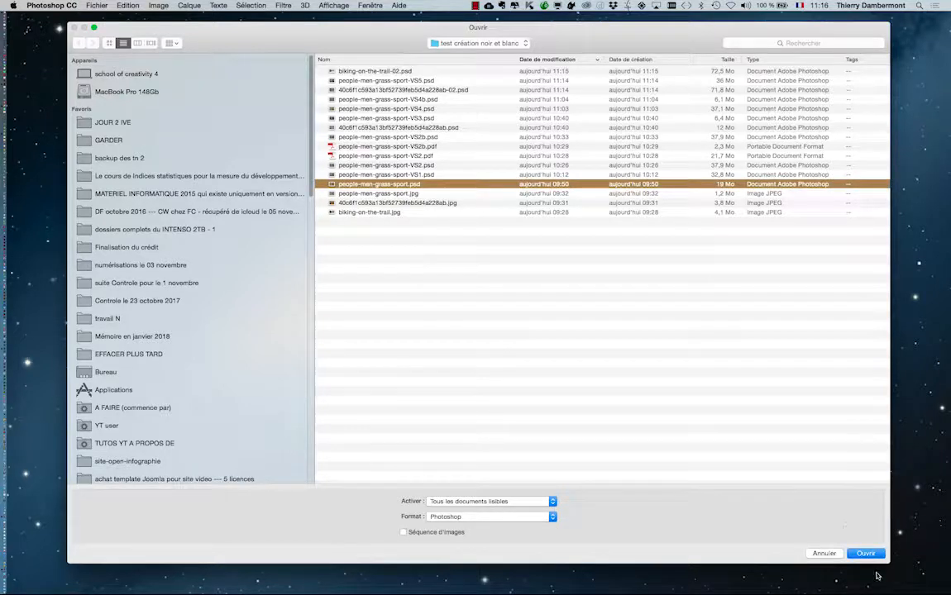
key("Return")
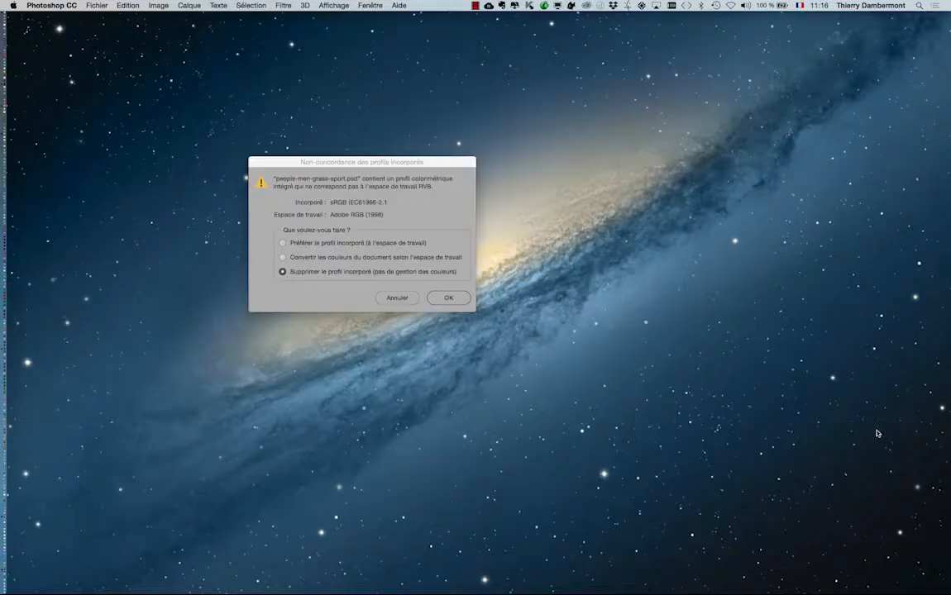
left_click(296, 243)
left_click(447, 298)
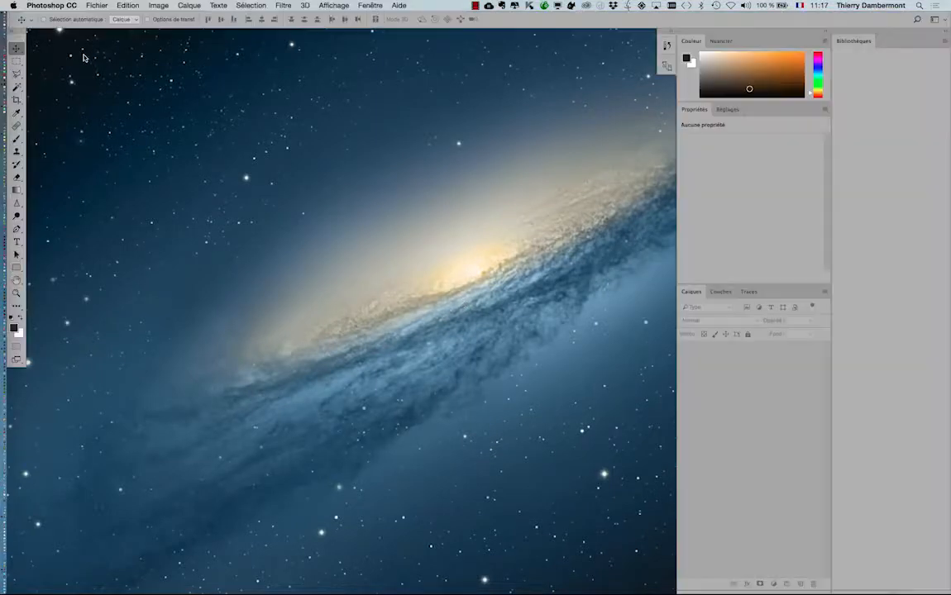
Open people-men-grass-sport.psd from the "test création noir et blanc" folder, keeping its embedded color profile
left_click(94, 5)
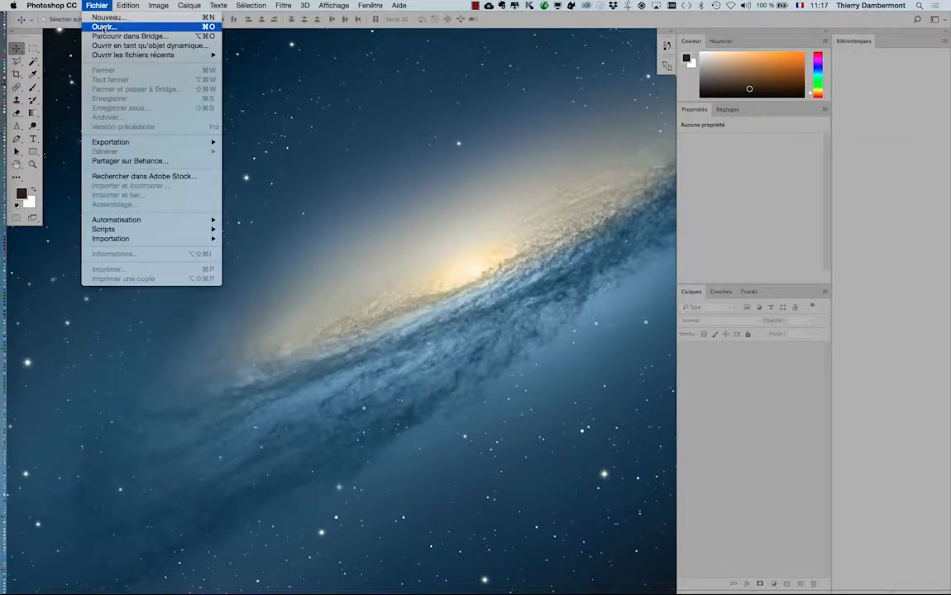
left_click(664, 254)
key("super+o")
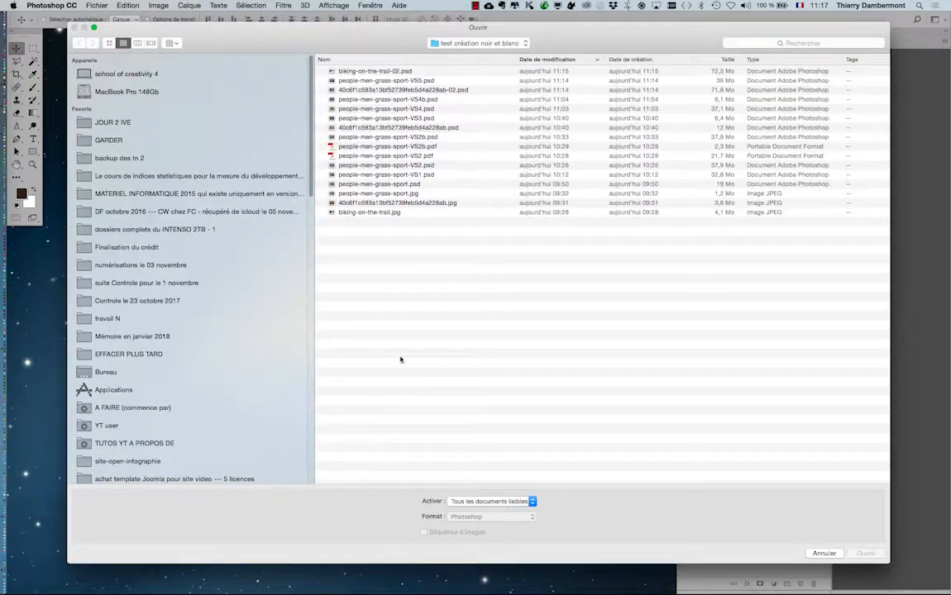
left_click(409, 184)
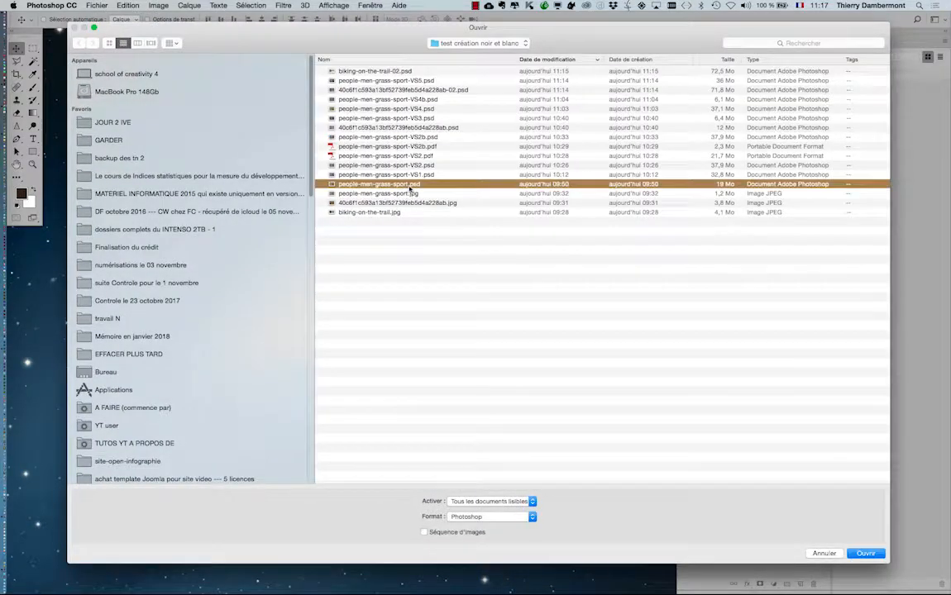
left_click(866, 554)
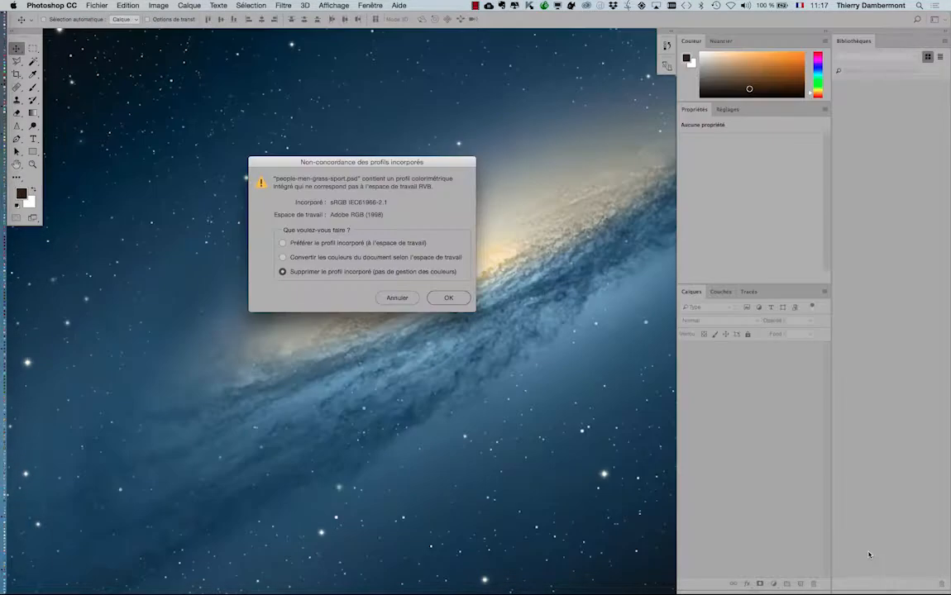
left_click(334, 243)
left_click(448, 297)
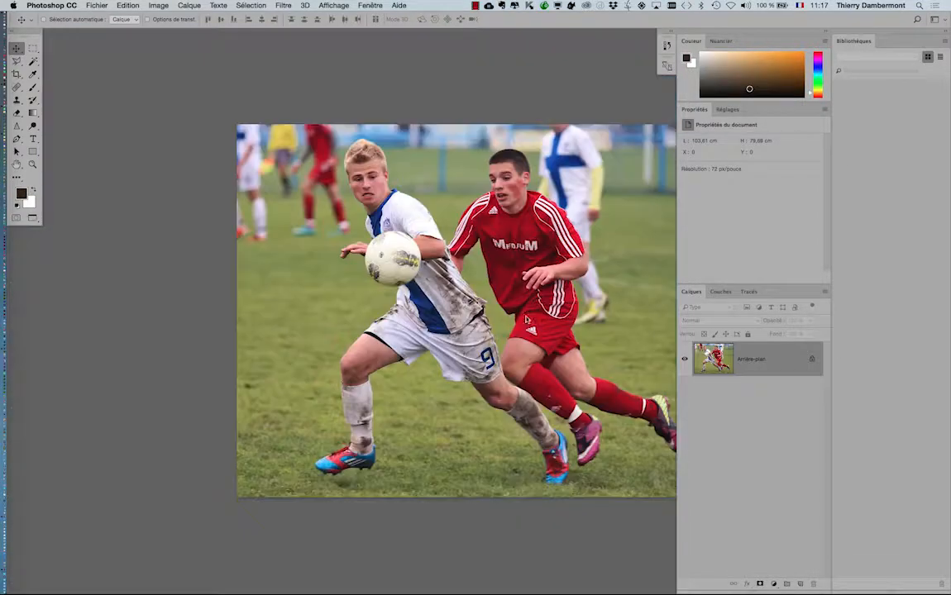
Detach the Calques panel, hide the other panels and place it enlarged beside the photo
left_click_drag(490, 264, 353, 235)
left_click_drag(695, 293, 606, 290)
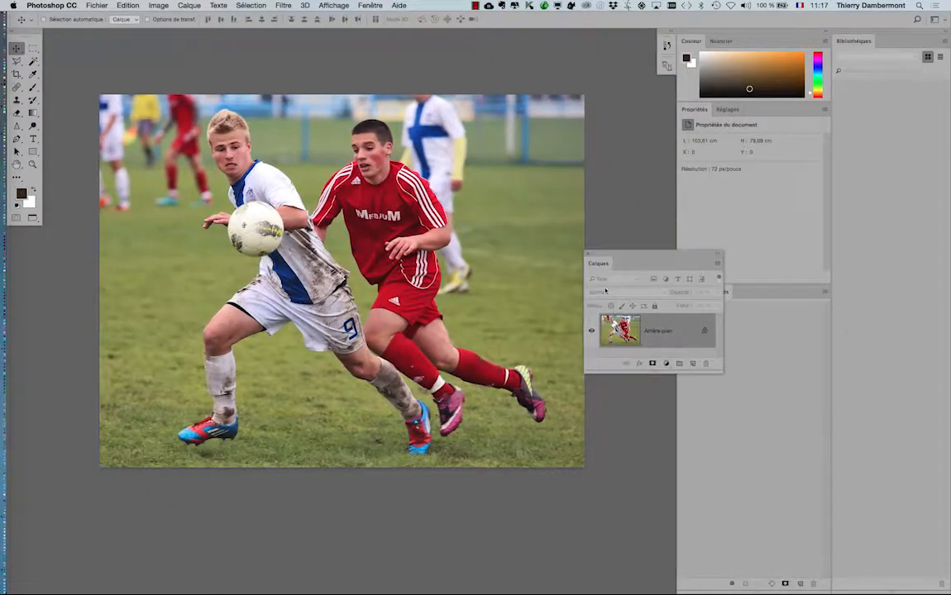
key("shift+Tab")
left_click(373, 5)
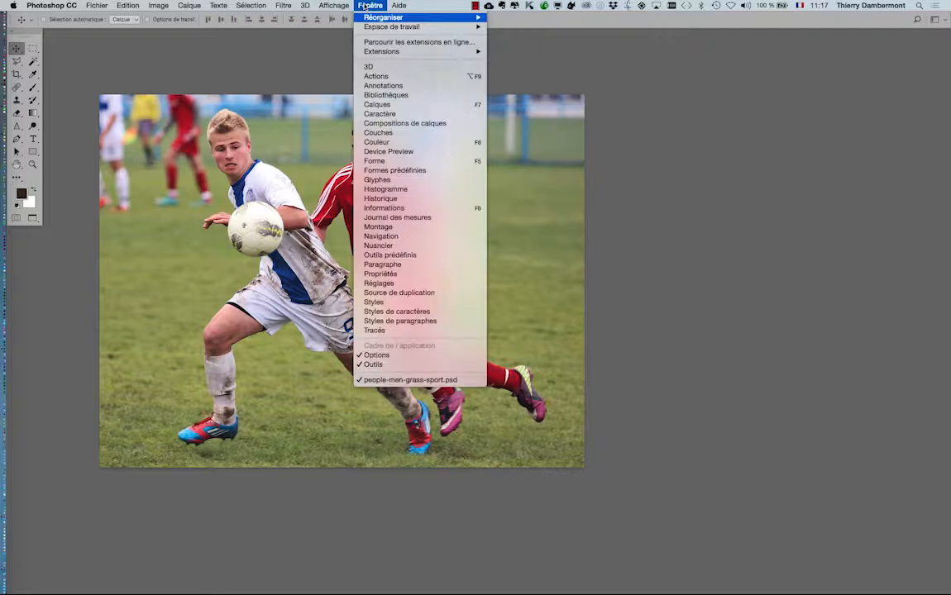
left_click(389, 105)
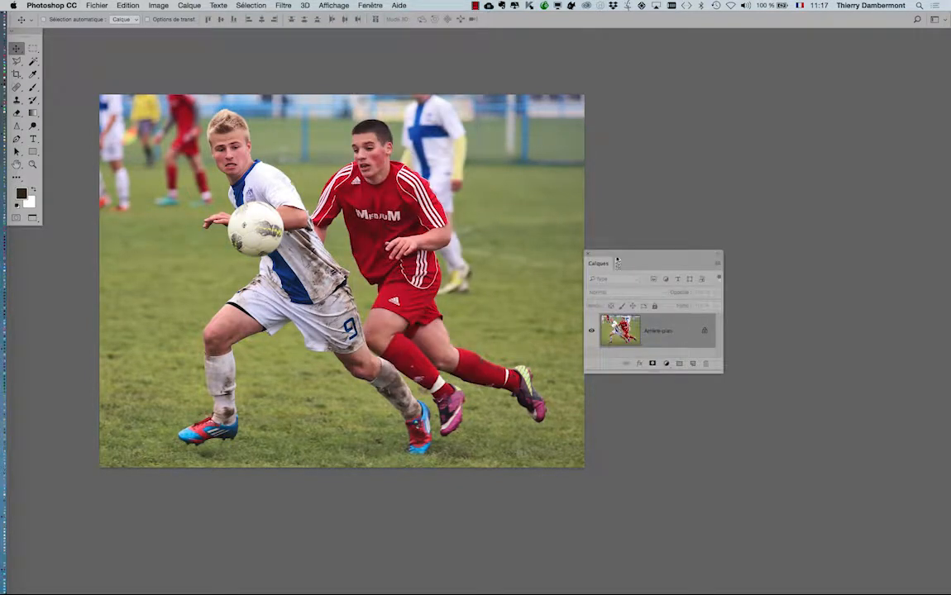
left_click_drag(616, 253, 624, 72)
left_click_drag(728, 188, 830, 323)
Add a Noir et blanc adjustment layer above the Arrière-plan layer
left_click(158, 5)
mouse_move(161, 34)
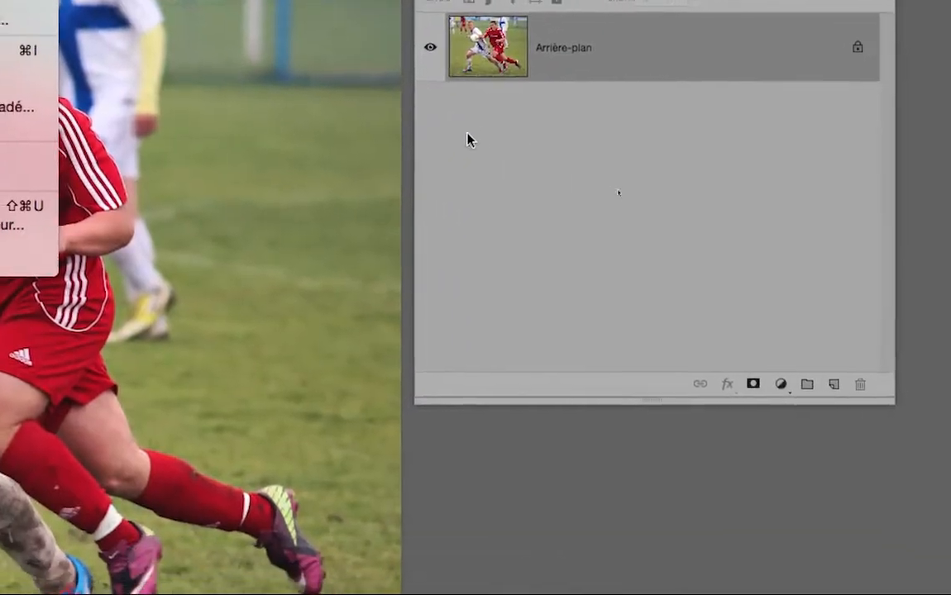
left_click(468, 133)
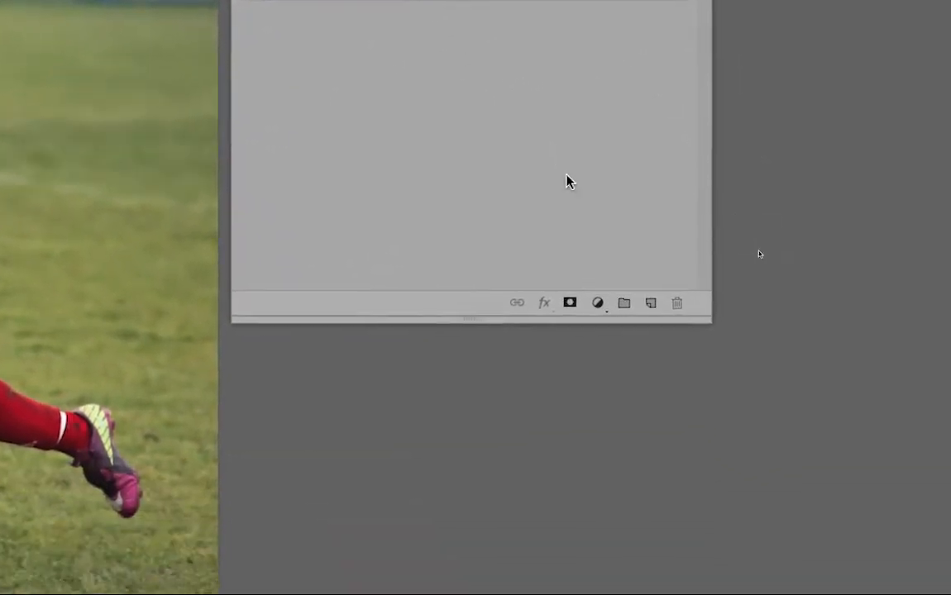
left_click(597, 303)
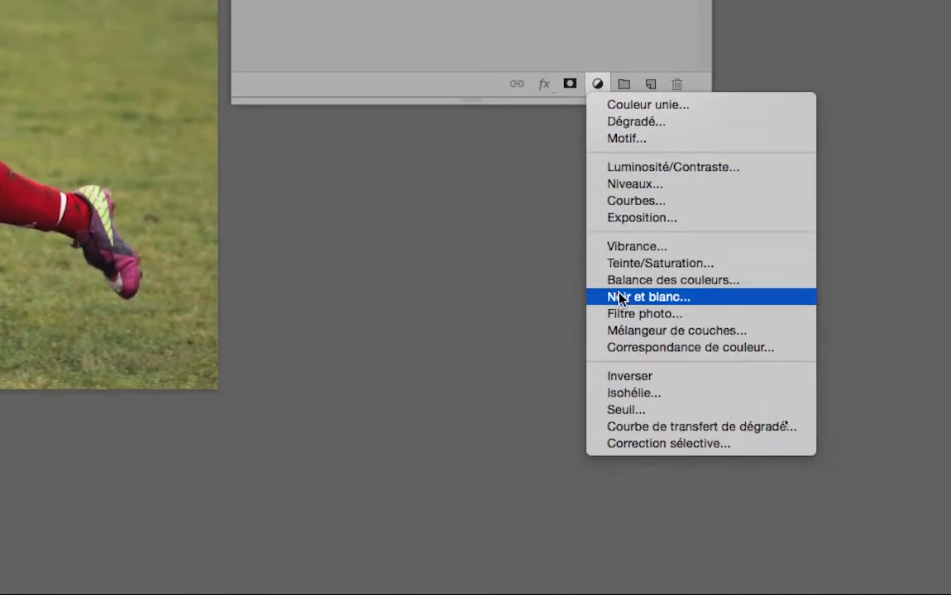
left_click(635, 295)
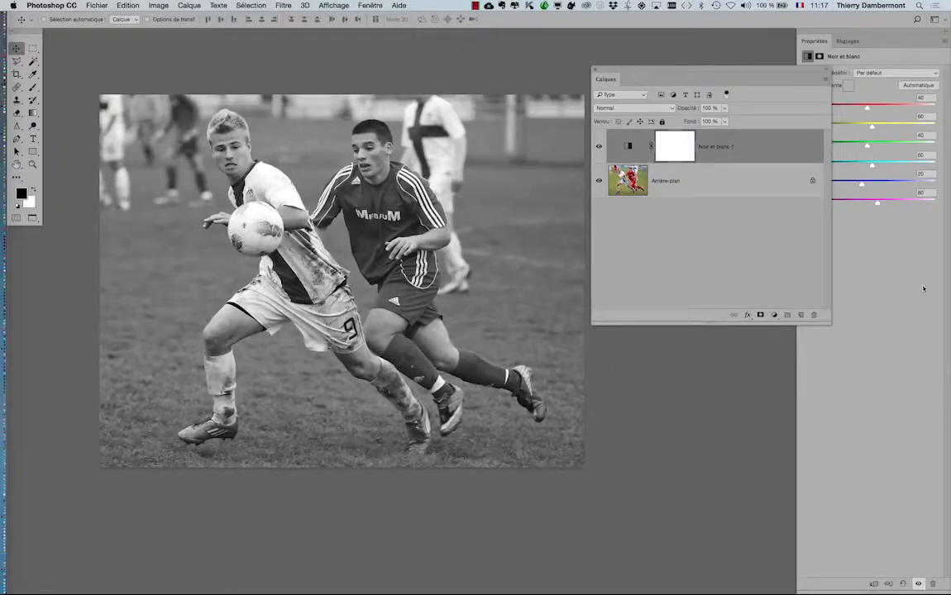
Float and enlarge the Noir et blanc Propriétés panel beside the photo, moving Calques away and collapsing Réglages
left_click_drag(726, 76, 156, 481)
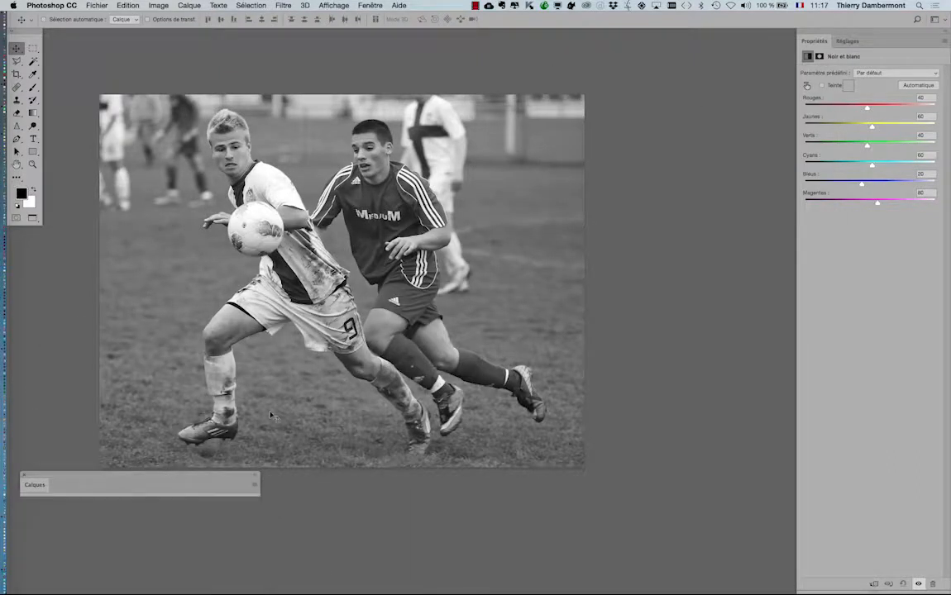
left_click_drag(814, 41, 541, 80)
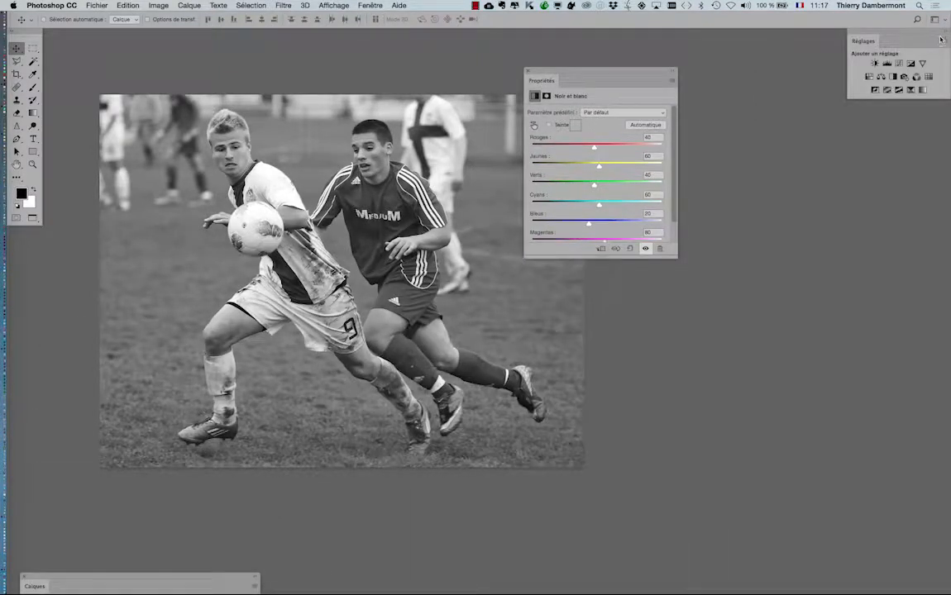
left_click(940, 39)
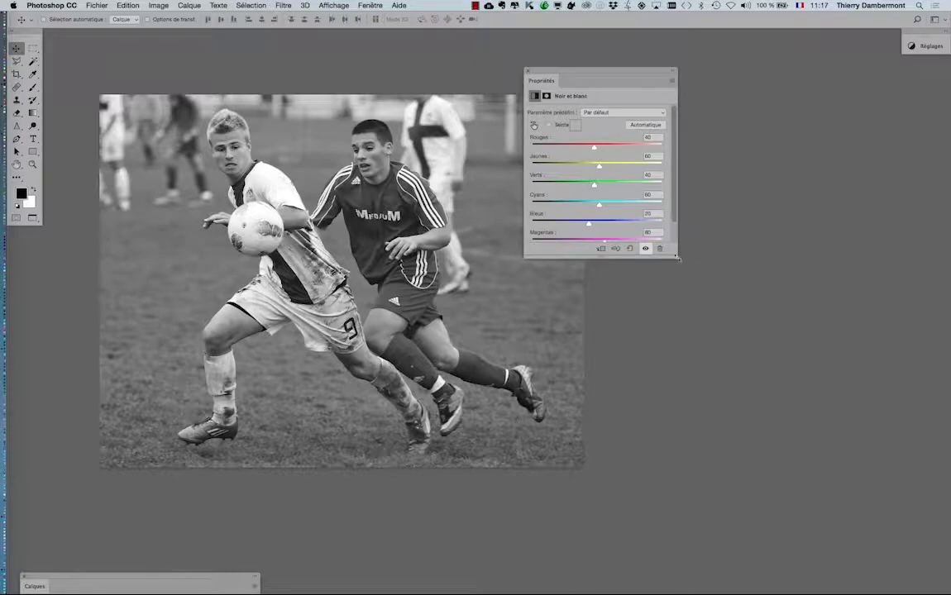
left_click_drag(677, 258, 778, 355)
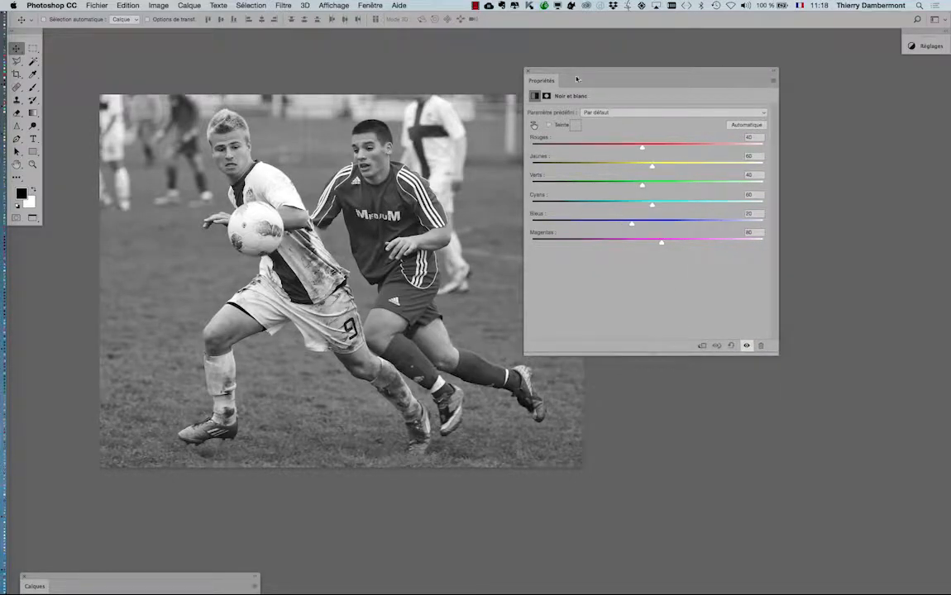
left_click_drag(576, 79, 621, 78)
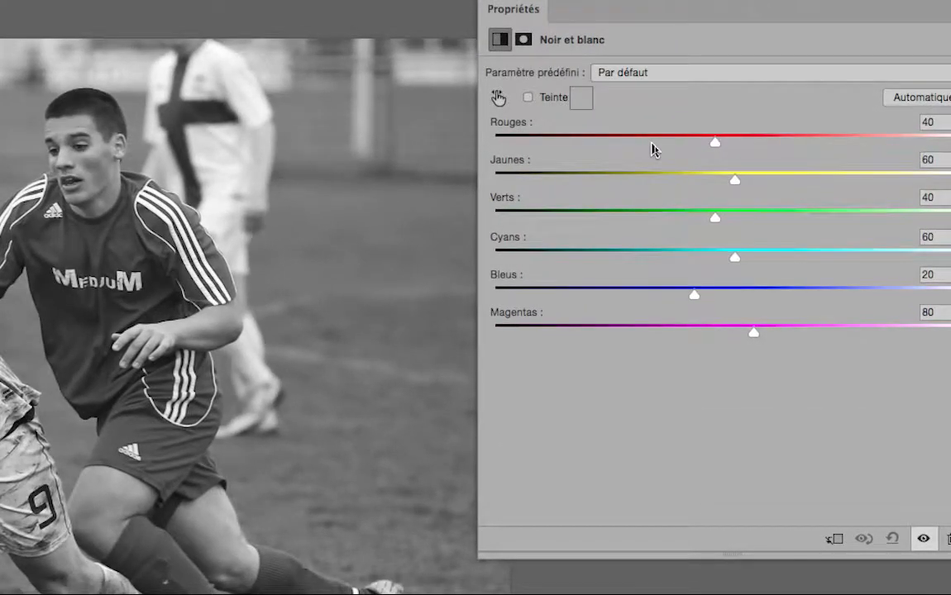
Set the Noir et blanc adjustment's Jaunes to 173 and Rouges to 18, keeping its Propriétés panel clear of the players
key("super+minus")
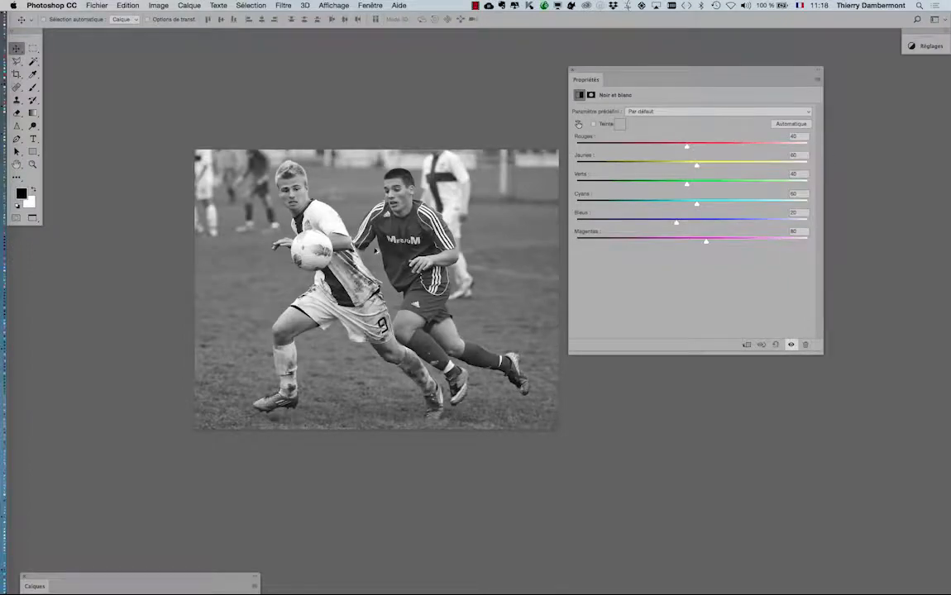
key("super+plus")
scroll(391, 237, "down", 1)
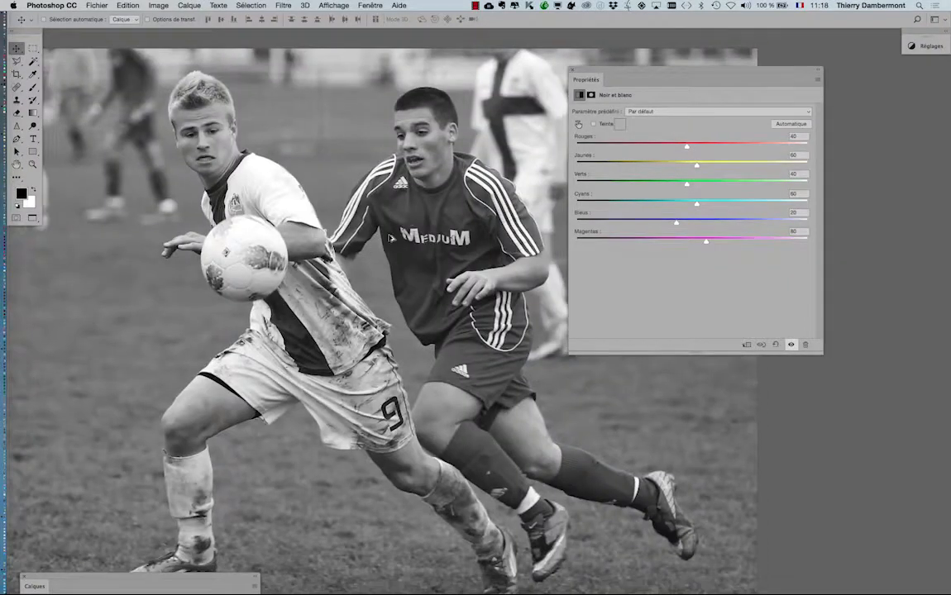
left_click_drag(599, 71, 717, 68)
left_click_drag(802, 157, 875, 161)
scroll(475, 221, "down", 2)
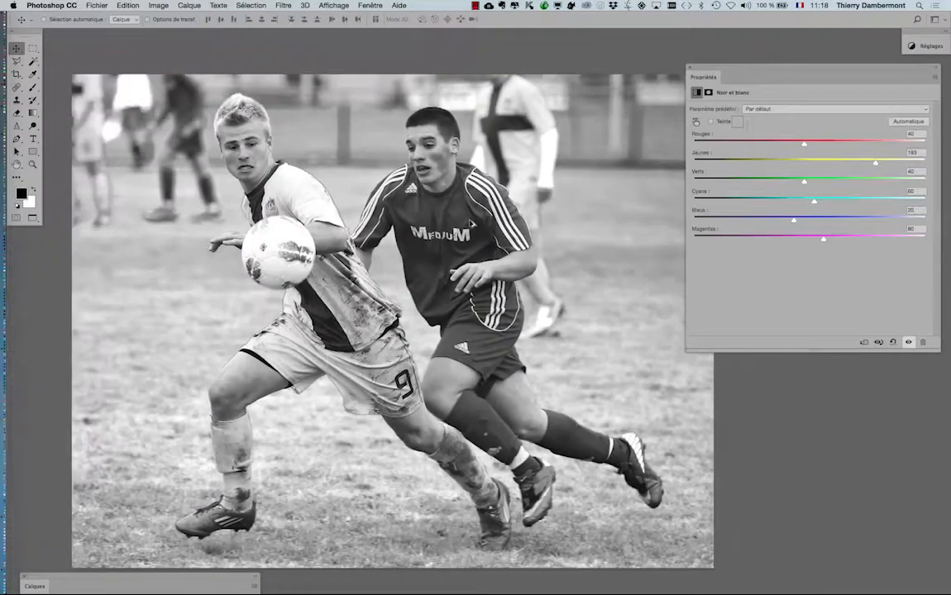
left_click_drag(743, 70, 715, 62)
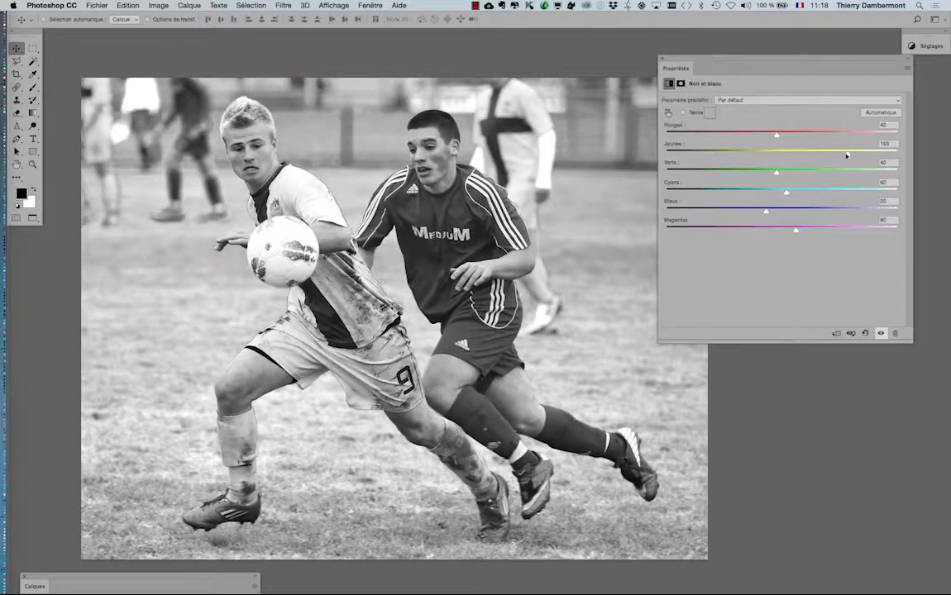
mouse_move(843, 155)
left_mouse_down()
mouse_move(787, 154)
mouse_move(837, 154)
left_mouse_up()
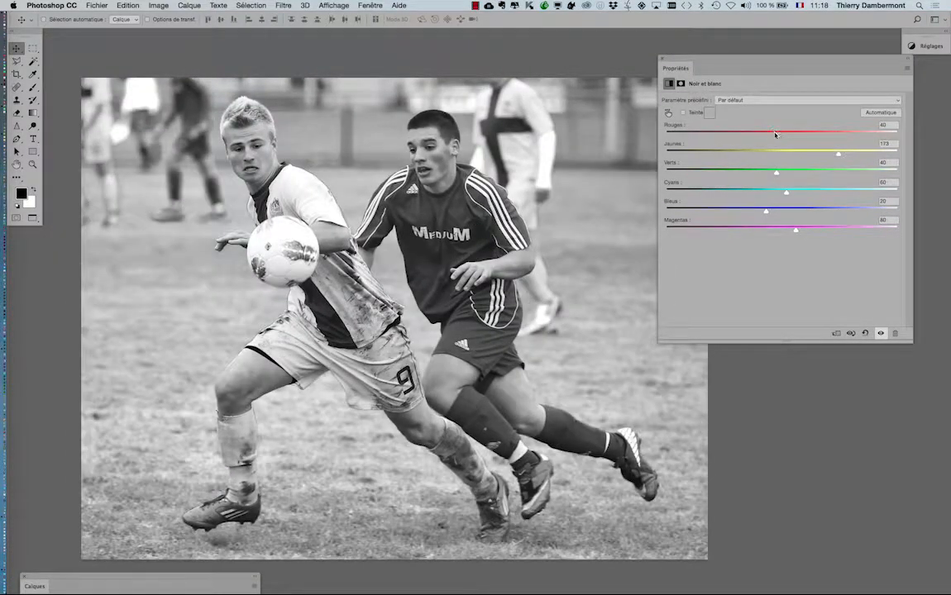
mouse_move(775, 134)
left_mouse_down()
mouse_move(742, 136)
mouse_move(786, 136)
mouse_move(768, 139)
left_mouse_up()
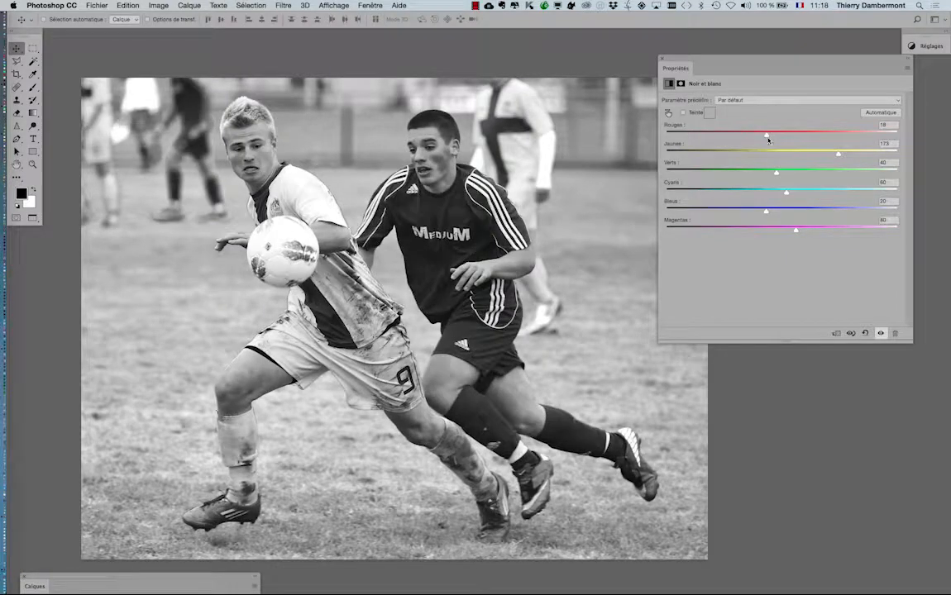
Set the Noir et blanc adjustment to Rouges 33, Jaunes 70, Verts 36, Cyans -35, Bleus 35 and Magentas about -60
left_click_drag(780, 178, 727, 213)
left_click_drag(796, 232, 762, 230)
mouse_move(763, 136)
left_mouse_down()
mouse_move(733, 136)
mouse_move(774, 138)
left_mouse_up()
left_click_drag(832, 155, 729, 235)
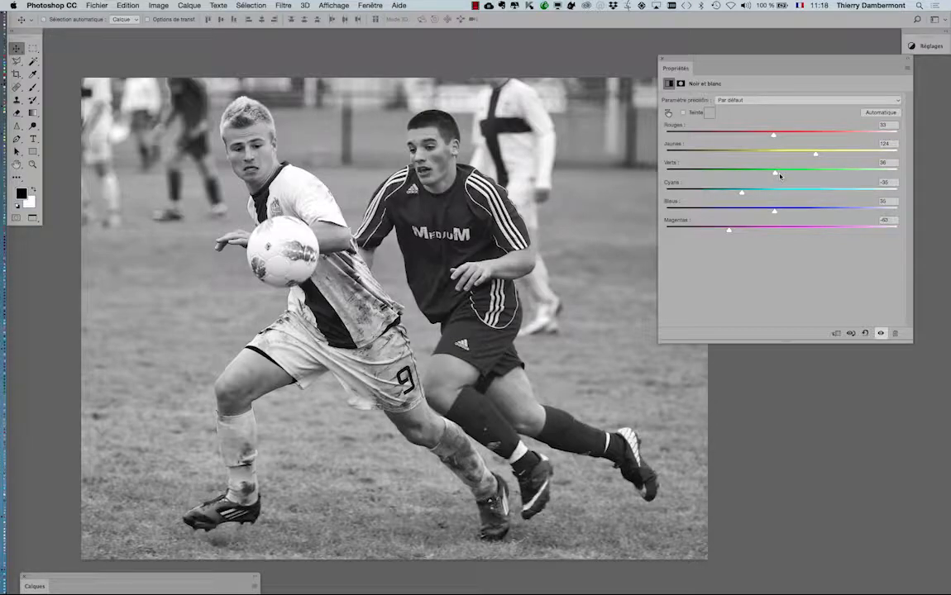
left_click_drag(814, 155, 790, 154)
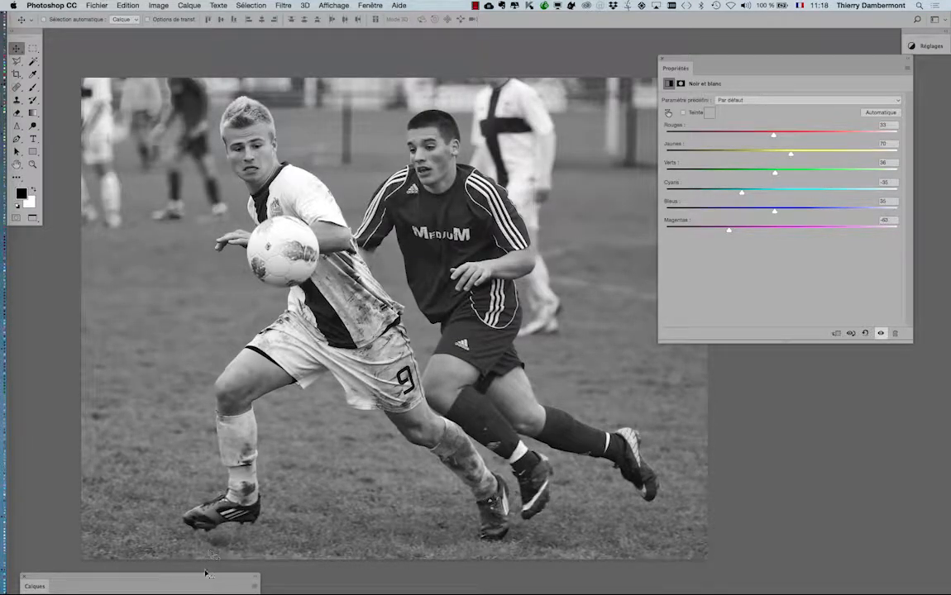
Expand the Calques panel beside the photo and toggle the Noir et blanc 1 layer's visibility to compare against the color original
left_click_drag(206, 578, 494, 122)
double_click(325, 122)
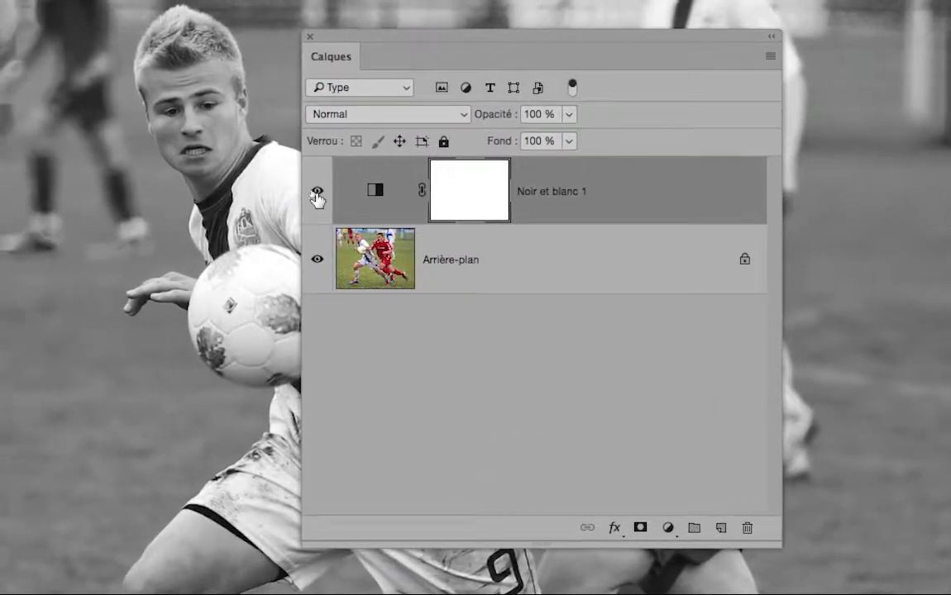
left_click(272, 191)
left_click(272, 191)
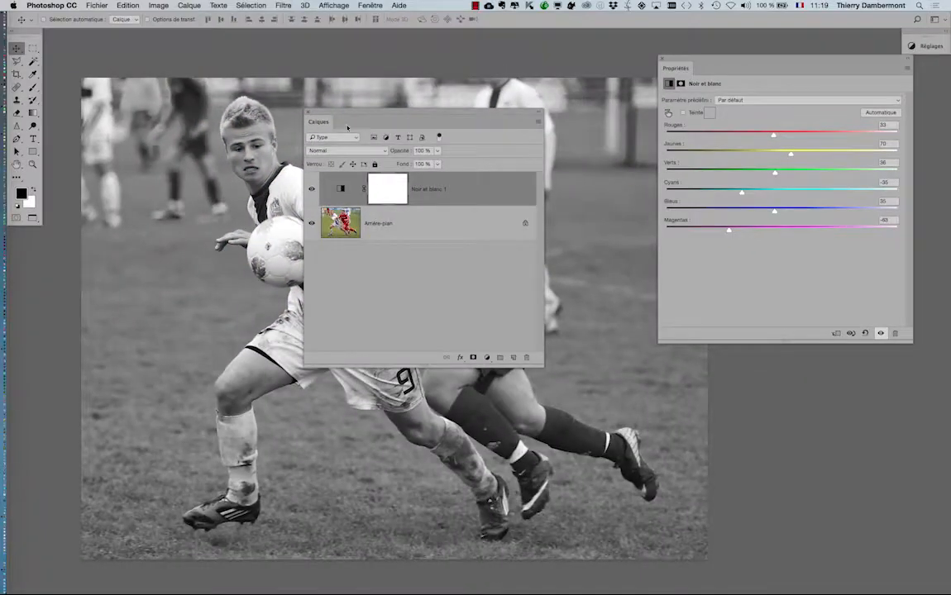
left_click_drag(348, 126, 607, 279)
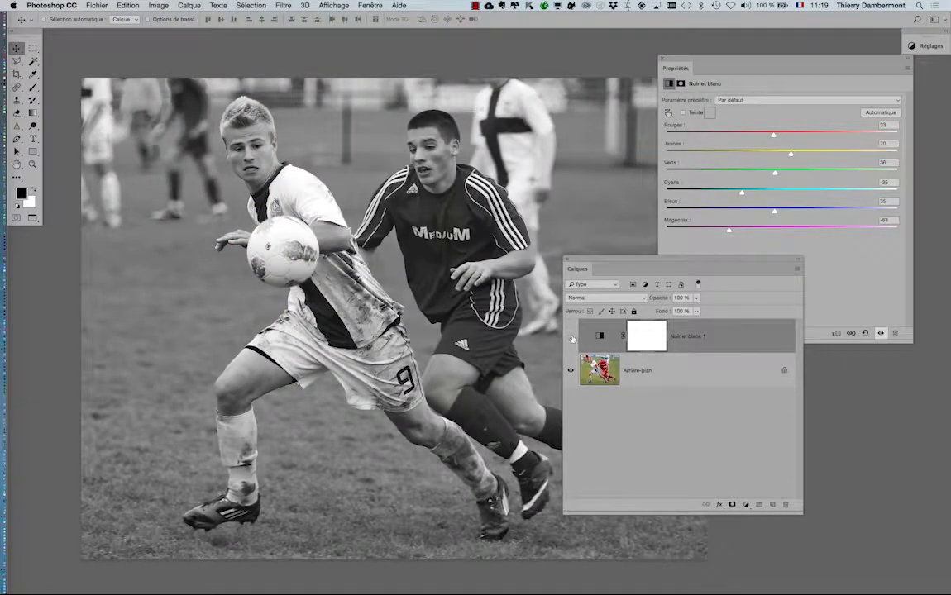
left_click(570, 337)
left_click(570, 337)
left_click(571, 338)
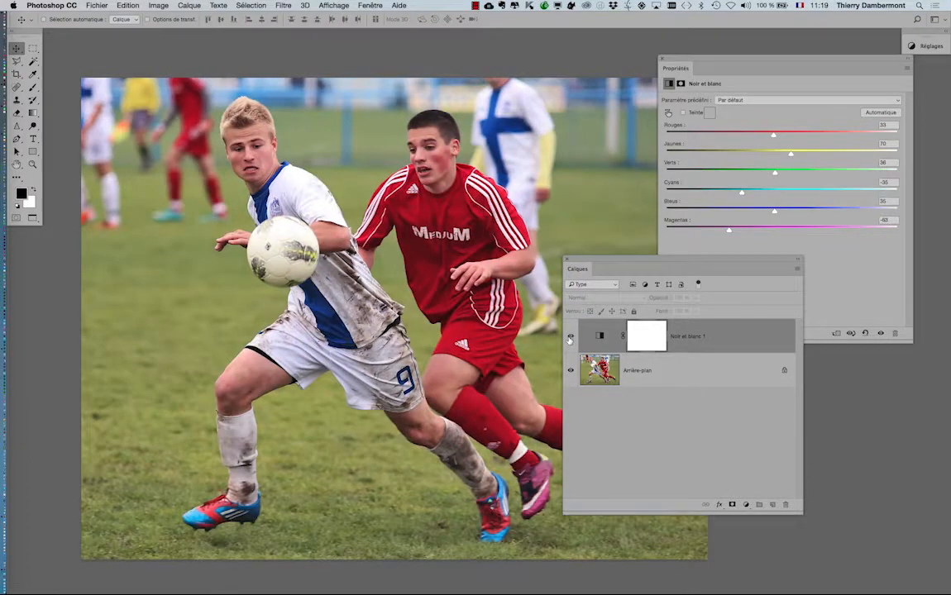
left_click(570, 338)
Save the document as people-men-grass-sport-VS6.psd in Photoshop format and close it
left_click(97, 5)
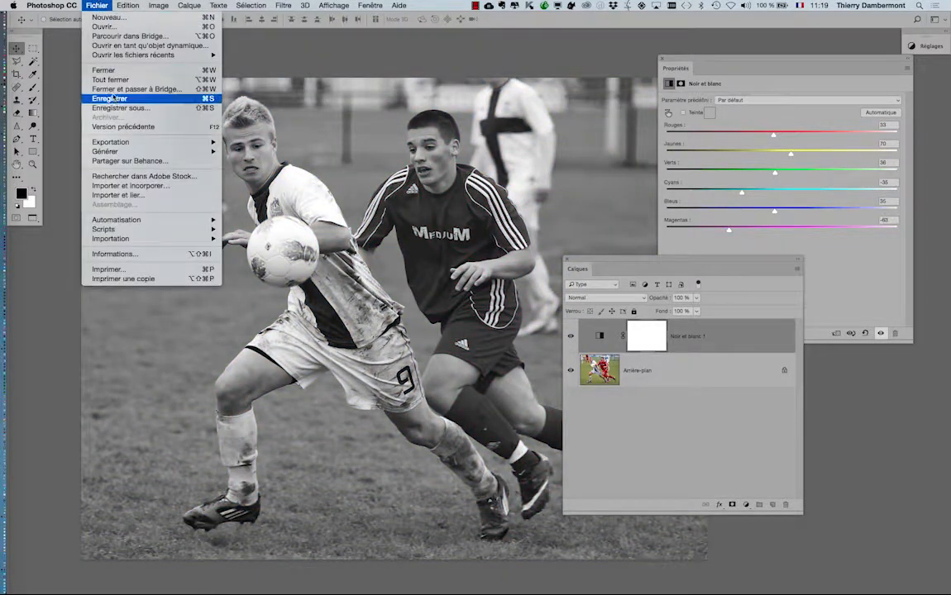
key("Escape")
key("super+shift+s")
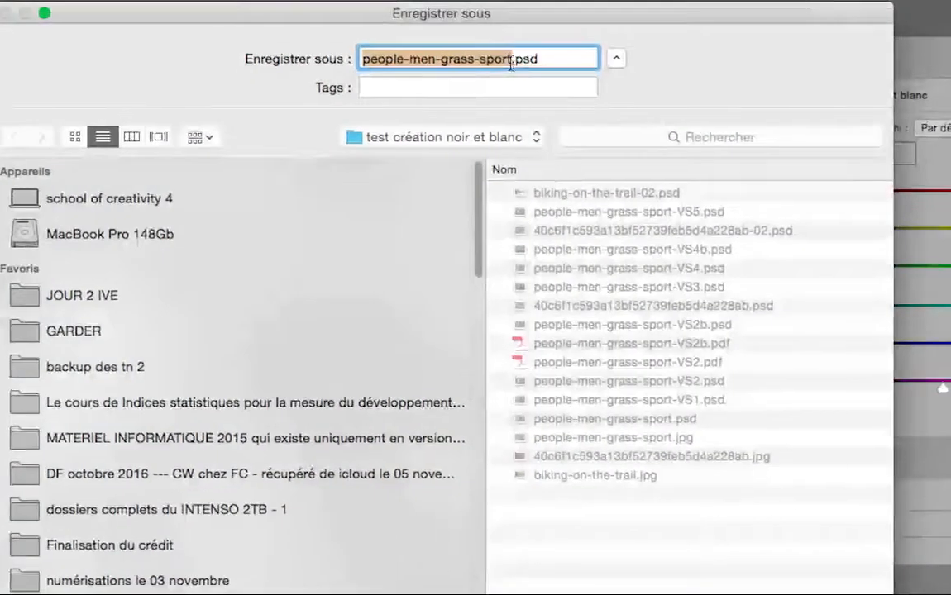
left_click(513, 68)
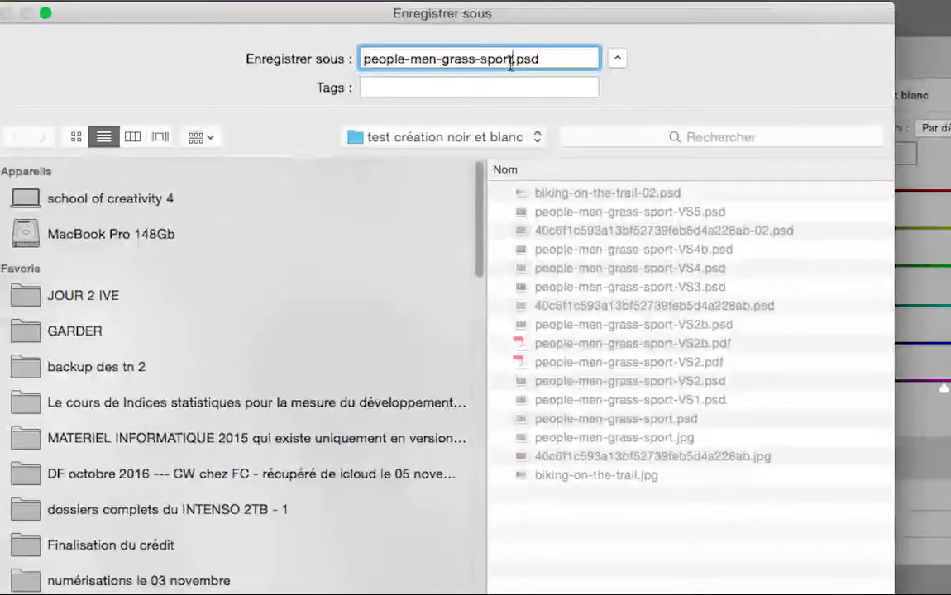
type("-VS")
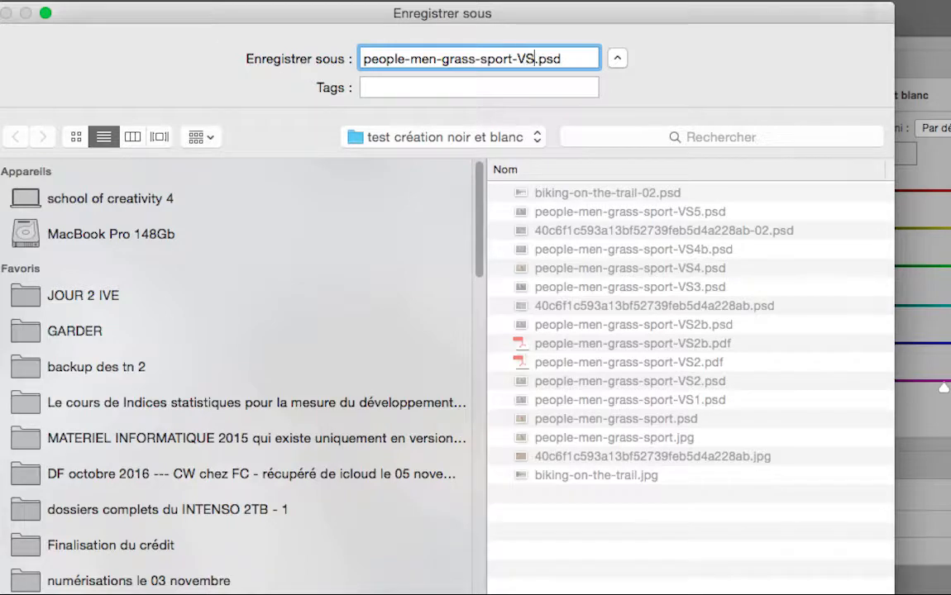
type("6")
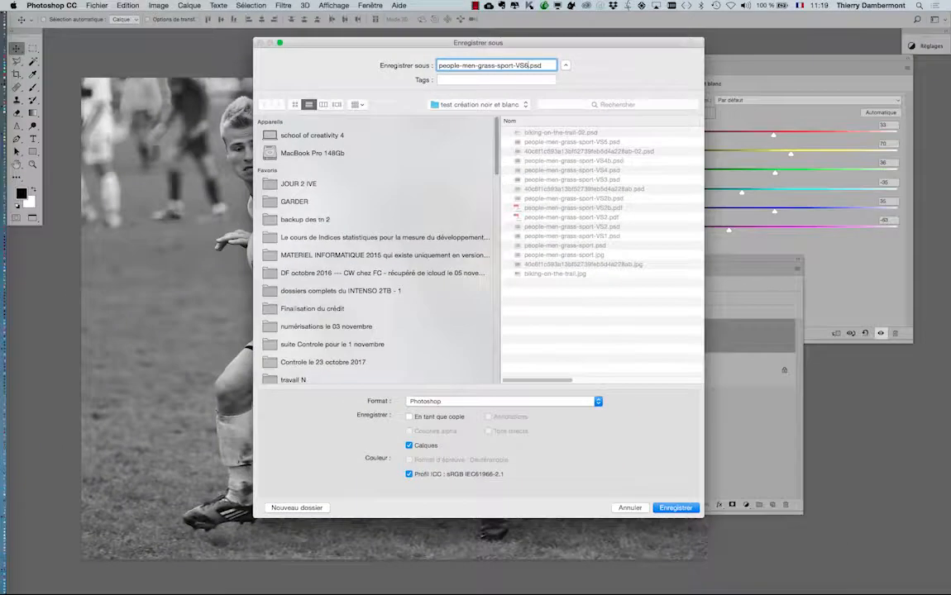
key("Return")
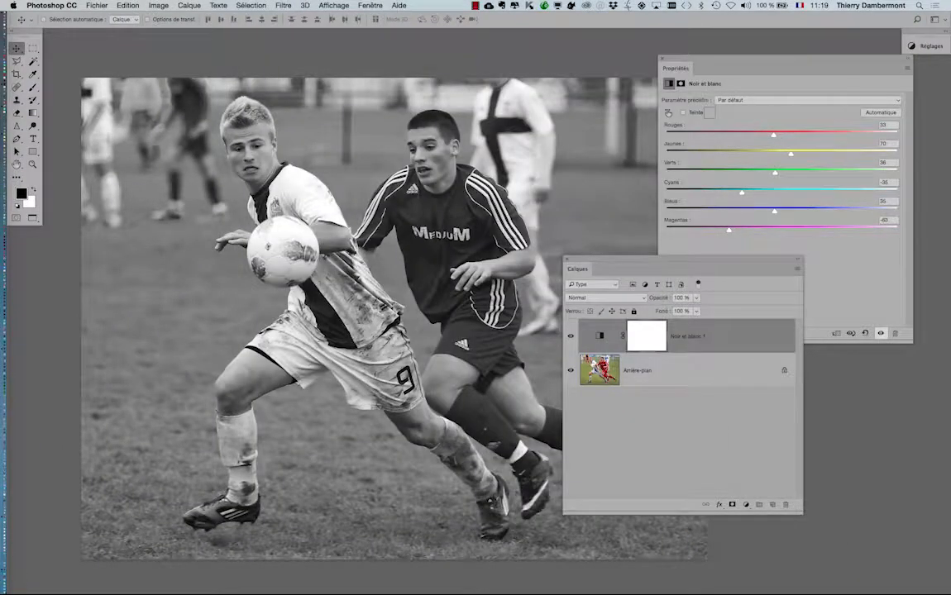
key("super+w")
Switch to the nov2015 IVE Google Docs notes in Firefox and prefix the "l'épreuvage noir et blanc" list item with "VS 7 - "
key("super+Tab")
key("super+Tab")
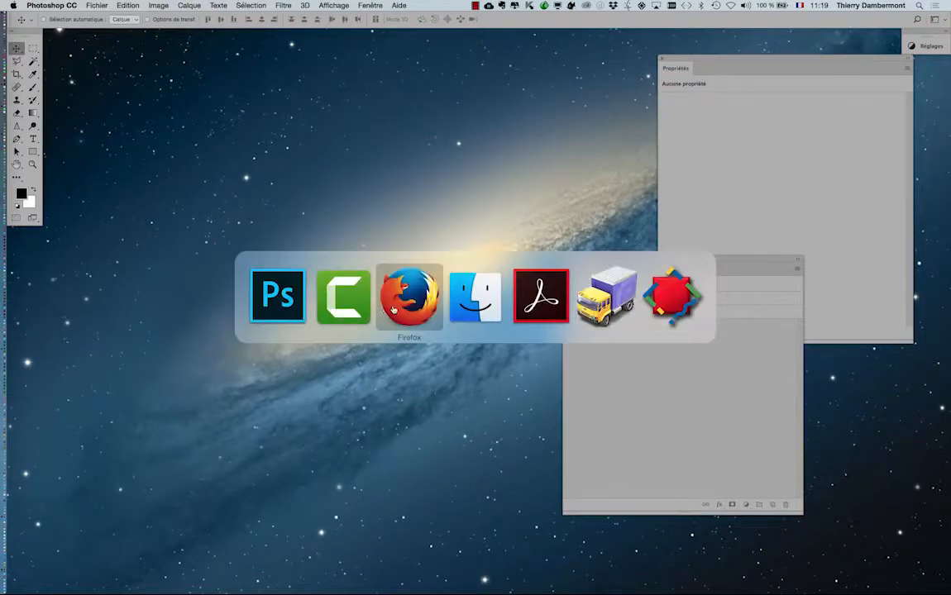
scroll(285, 345, "down", 1)
scroll(287, 346, "down", 1)
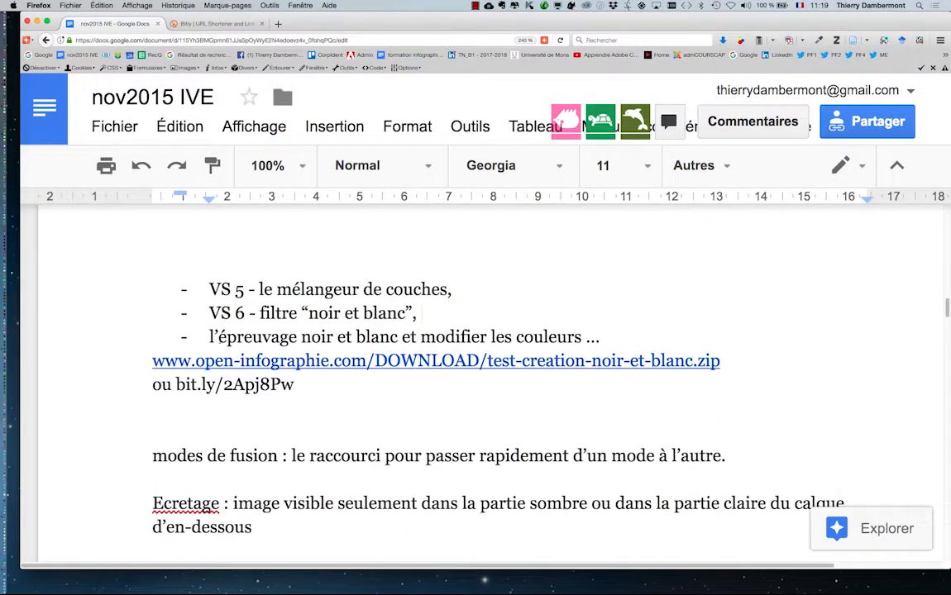
left_click(210, 337)
type("V")
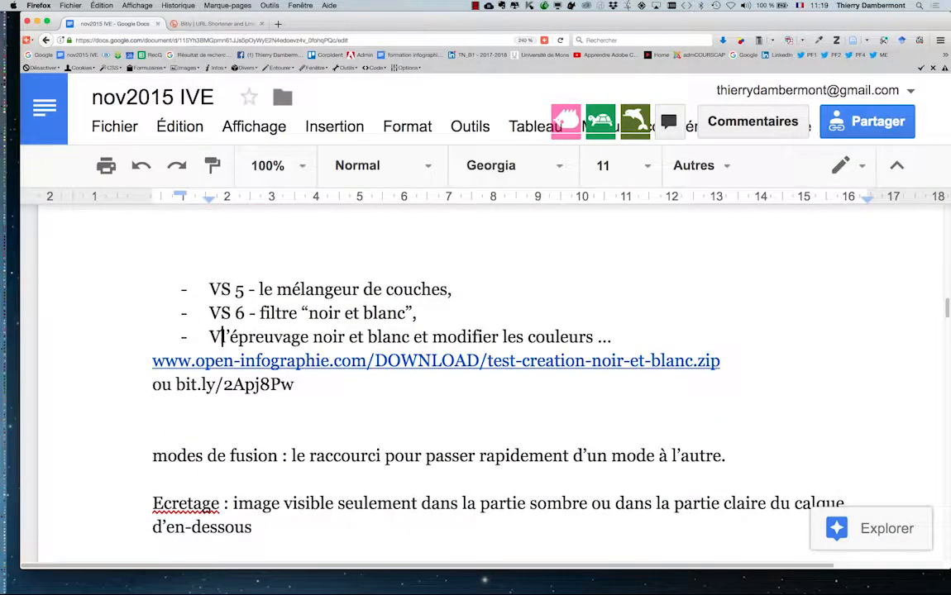
type("S 7 ")
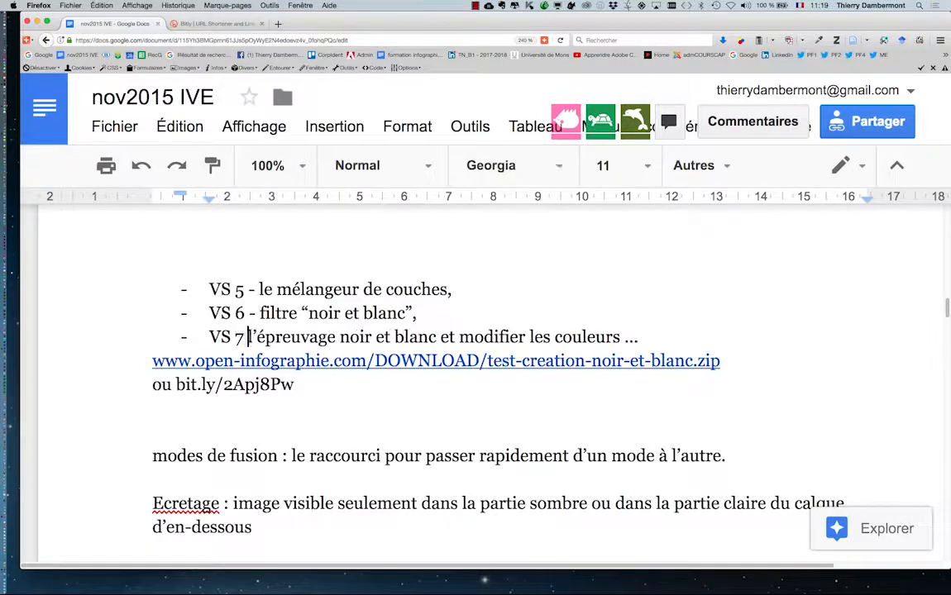
type("-")
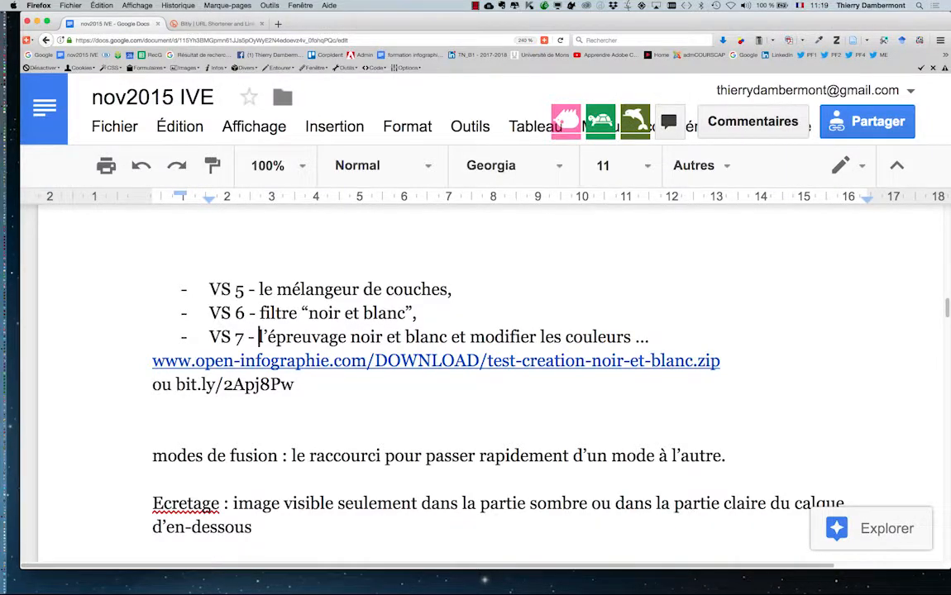
Switch back to Photoshop, hide the other applications and open people-men-grass-sport.psd, keeping its embedded color profile
key("super+Tab")
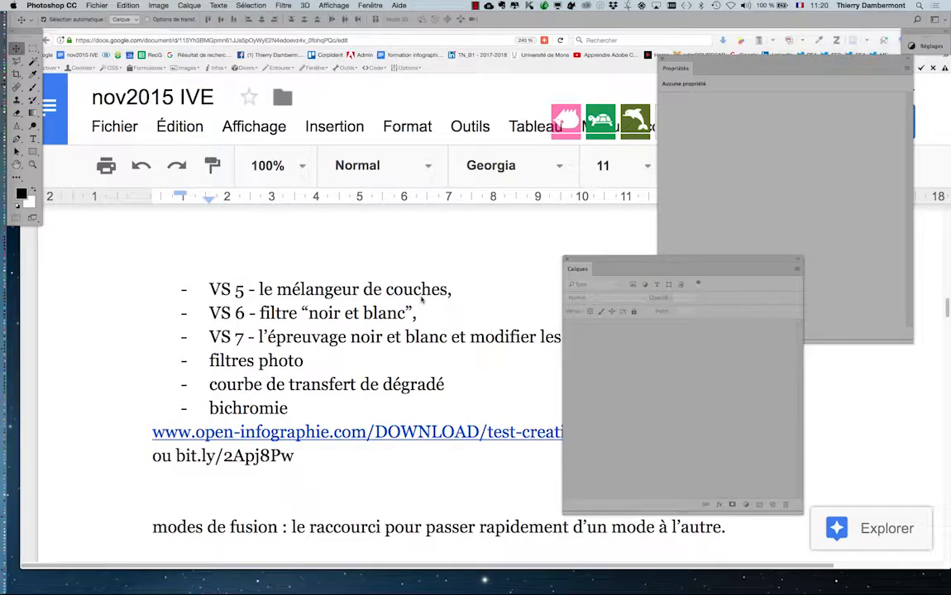
key("super+alt+h")
left_click(98, 5)
left_click(107, 30)
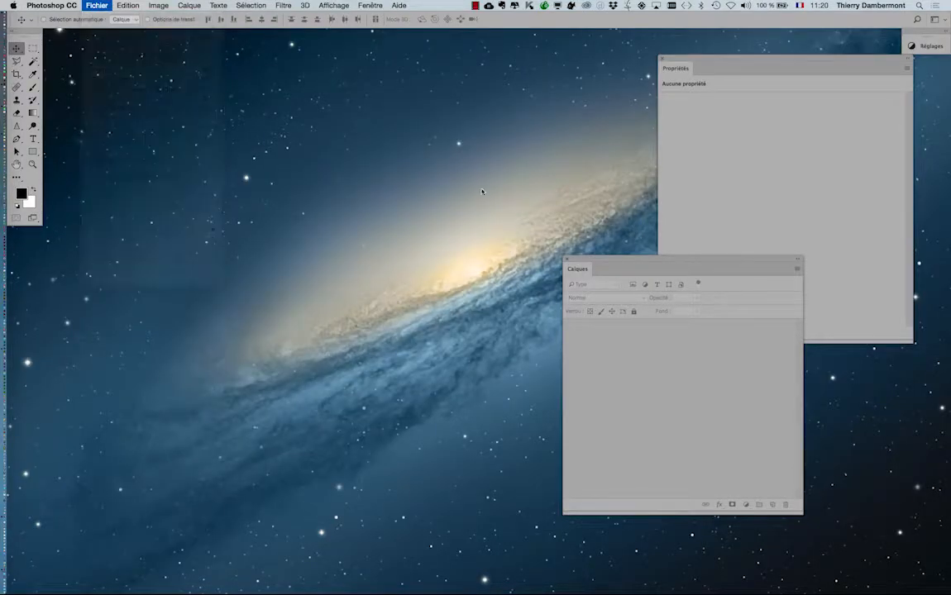
left_click(439, 193)
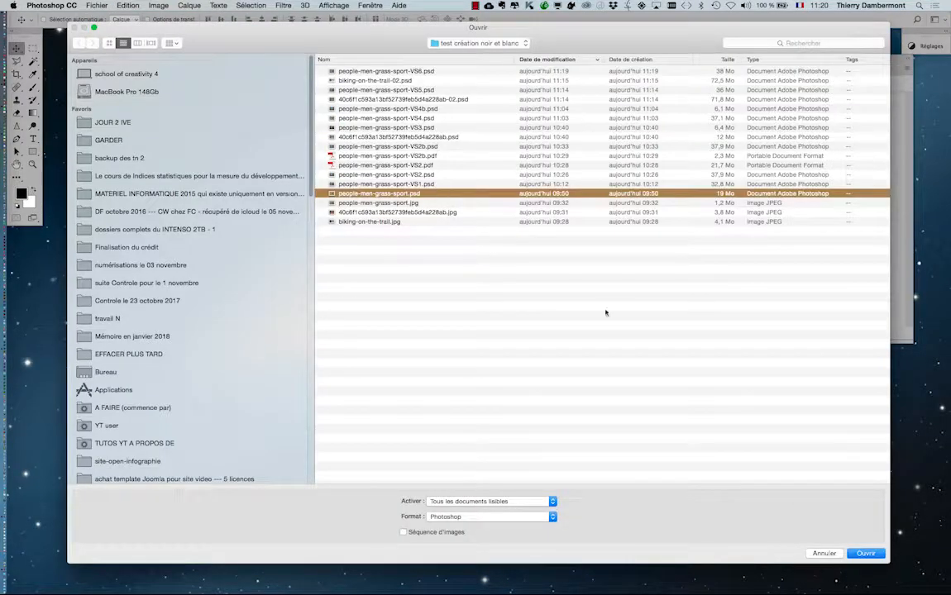
left_click(865, 554)
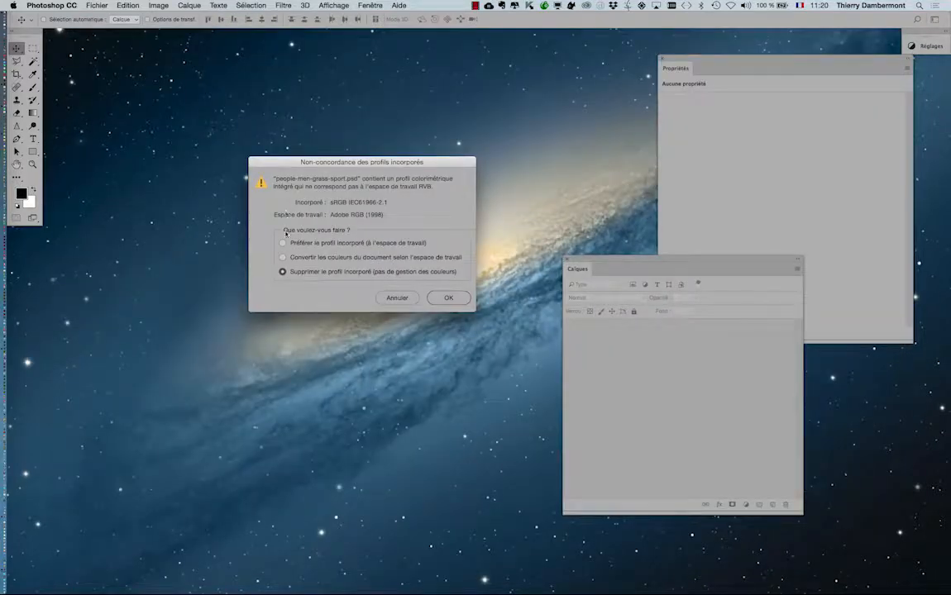
left_click(282, 243)
left_click(453, 299)
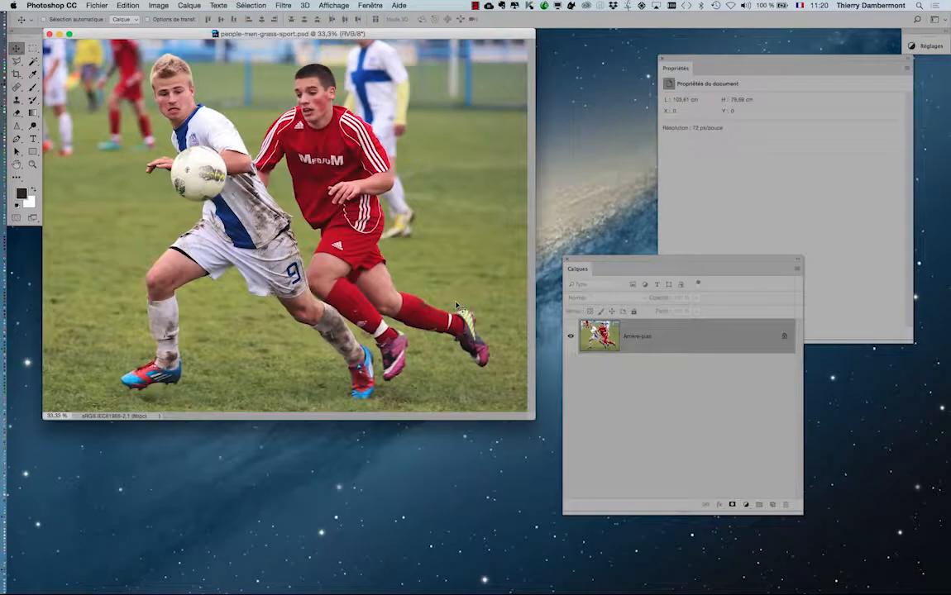
Show the photo in full-screen mode, narrow the Calques panel and move it beside the photo, and close the Propriétés panel
key("f")
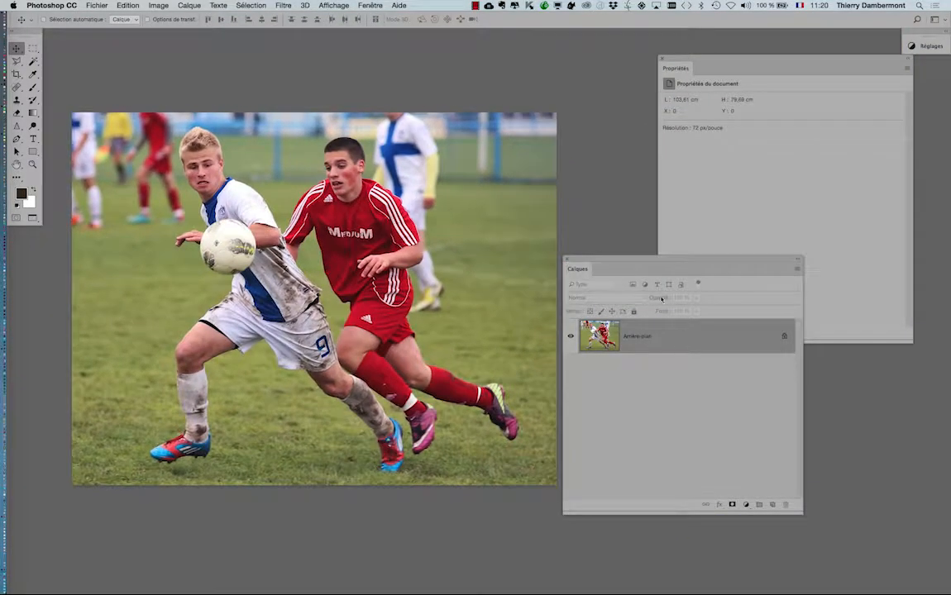
left_click_drag(799, 513, 735, 524)
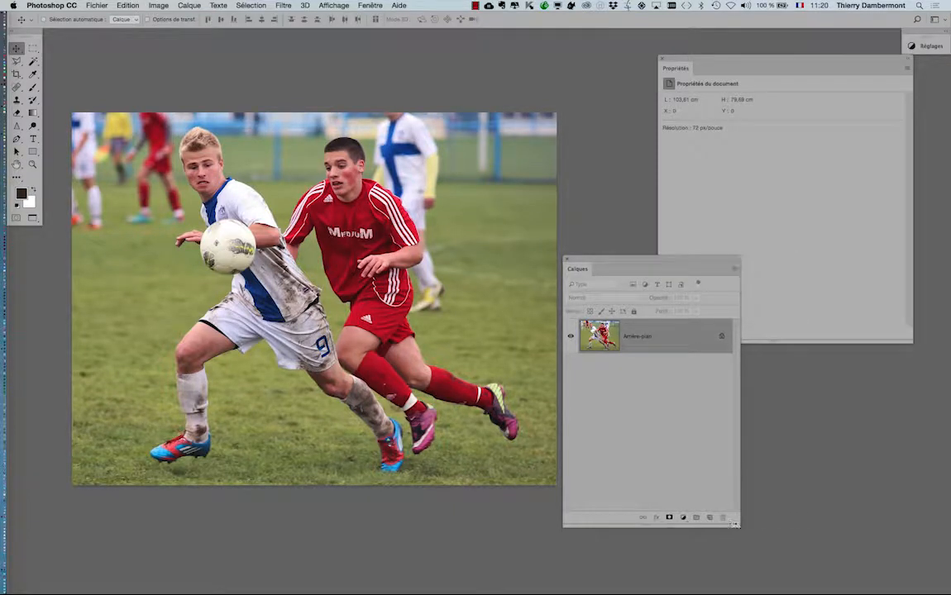
left_click_drag(636, 254, 603, 161)
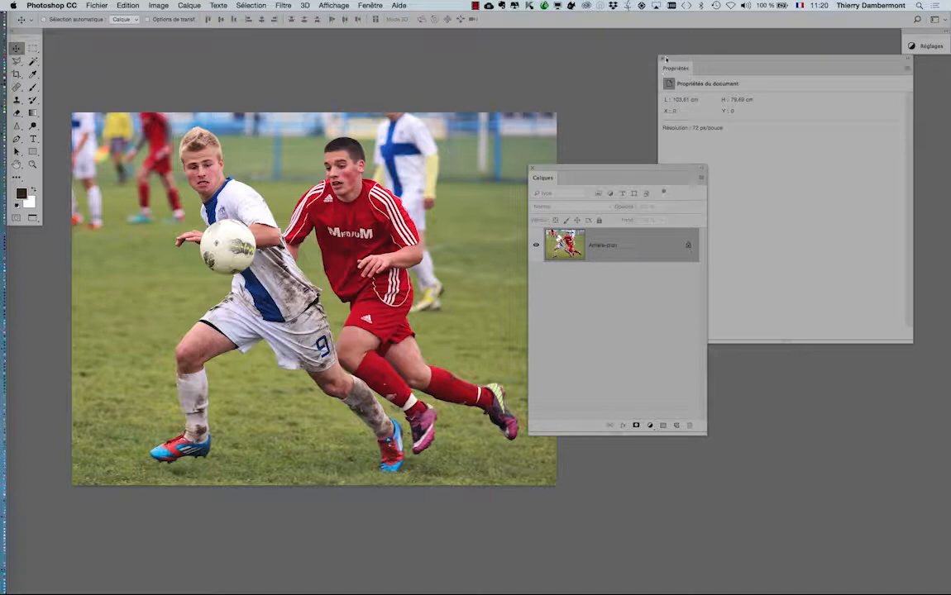
left_click(663, 59)
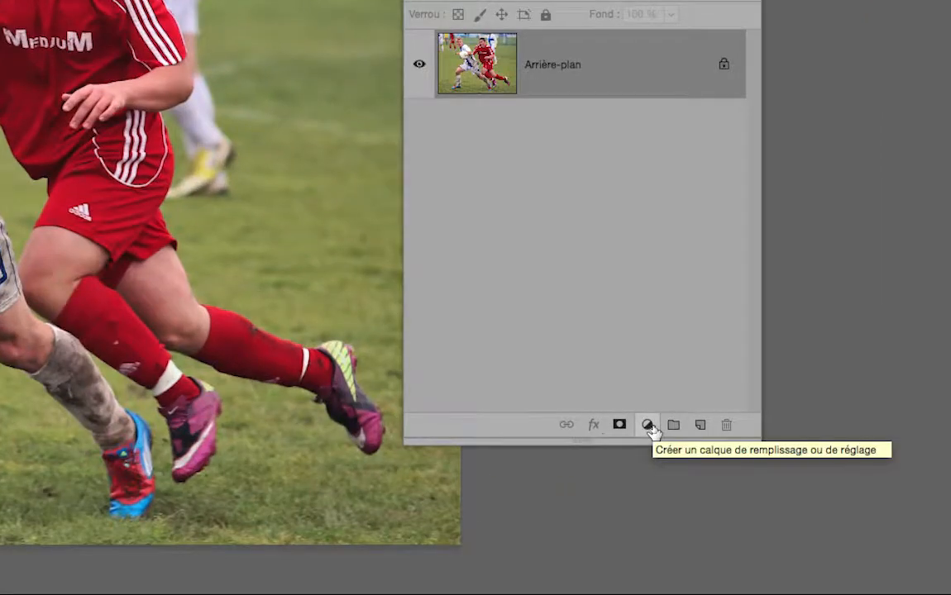
Add a Courbes adjustment layer above Arrière-plan and arrange its Propriétés panel and a shortened Calques panel clear of the photo
left_click(650, 425)
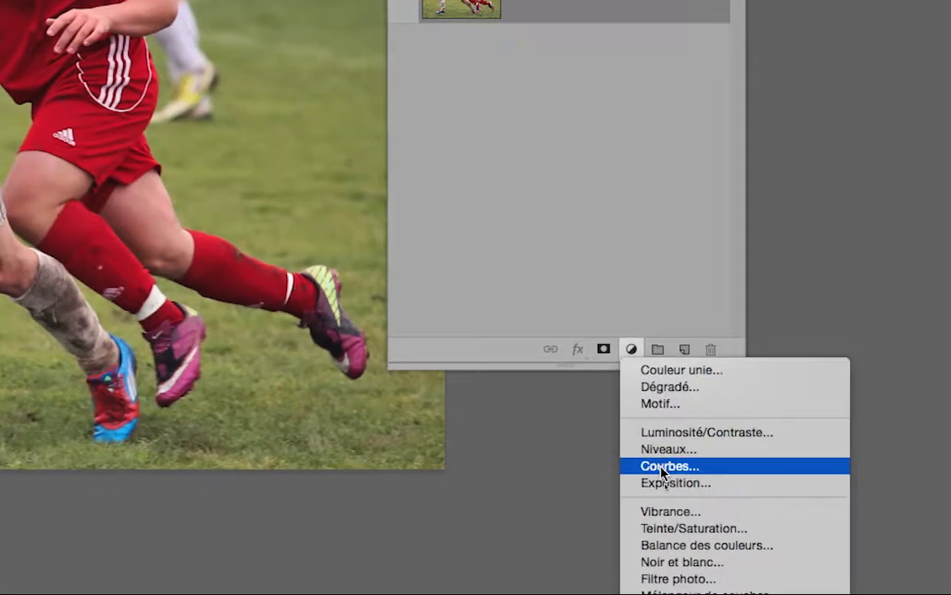
left_click(676, 524)
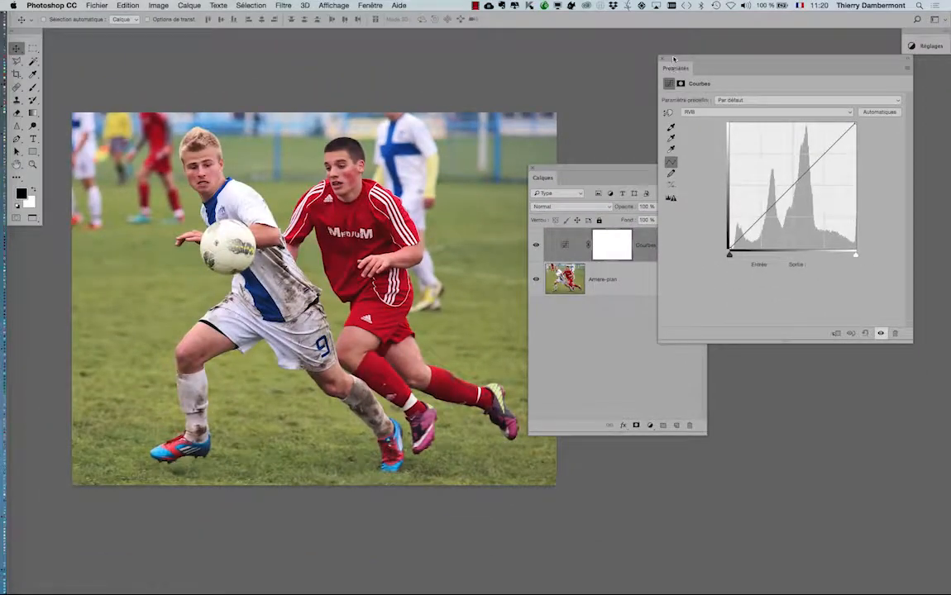
left_click_drag(536, 175, 730, 448)
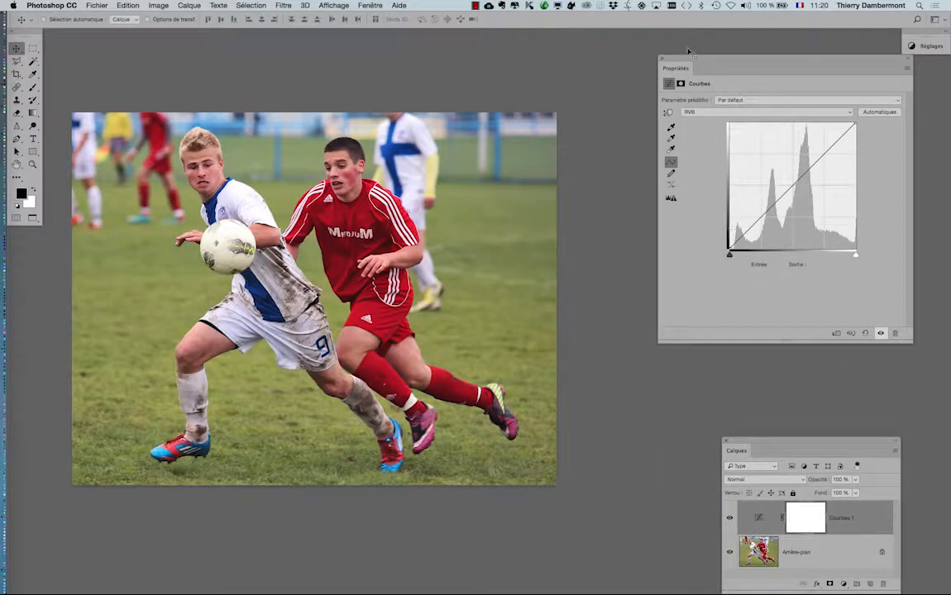
left_click_drag(693, 54, 539, 61)
left_click_drag(825, 452, 357, 148)
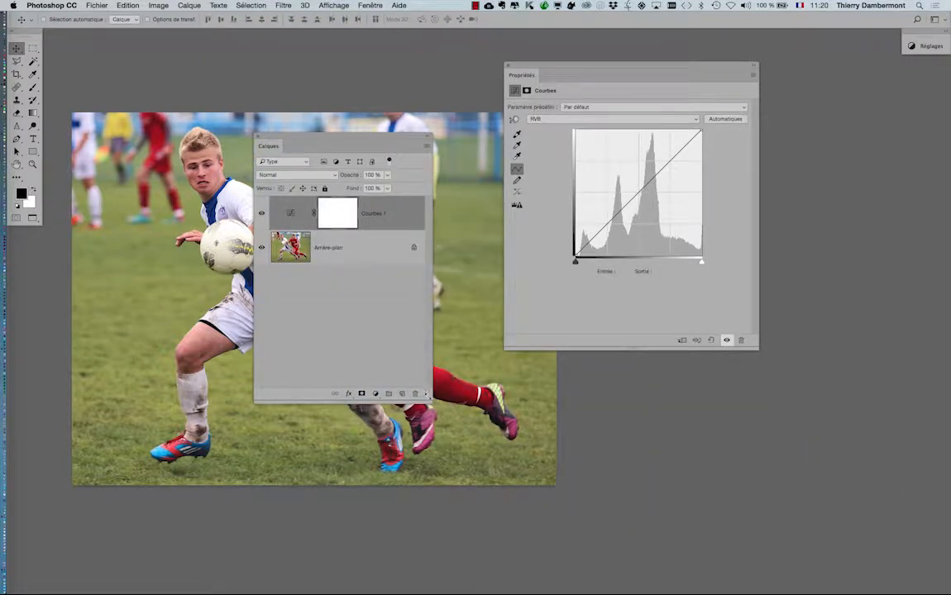
left_click_drag(431, 401, 430, 288)
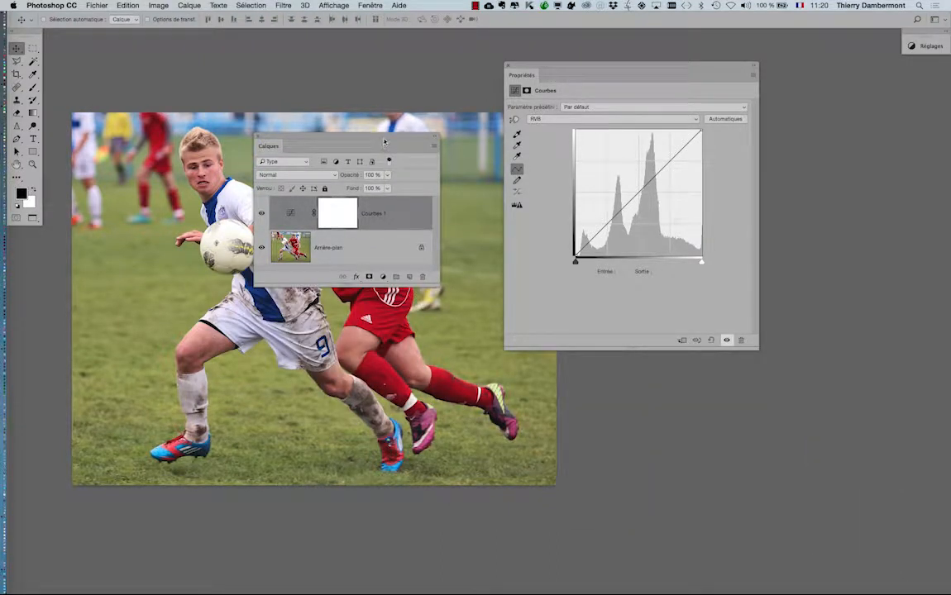
left_click_drag(348, 142, 676, 408)
left_click_drag(565, 67, 660, 58)
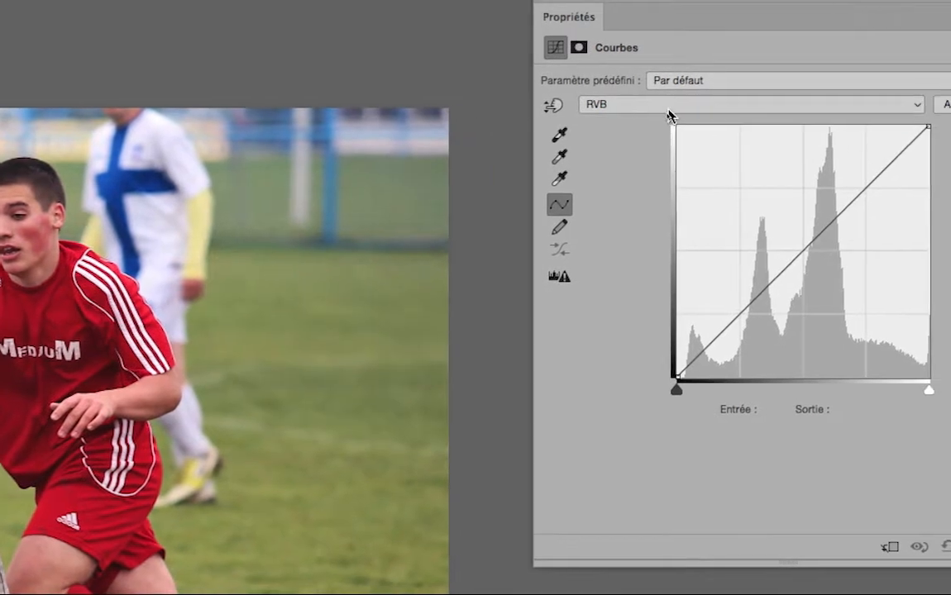
On the Courbes adjustment's Rouge channel, try raising the curve to Entrée 92, Sortie 188, and pull the point down to Entrée 169, Sortie 67
left_click(670, 111)
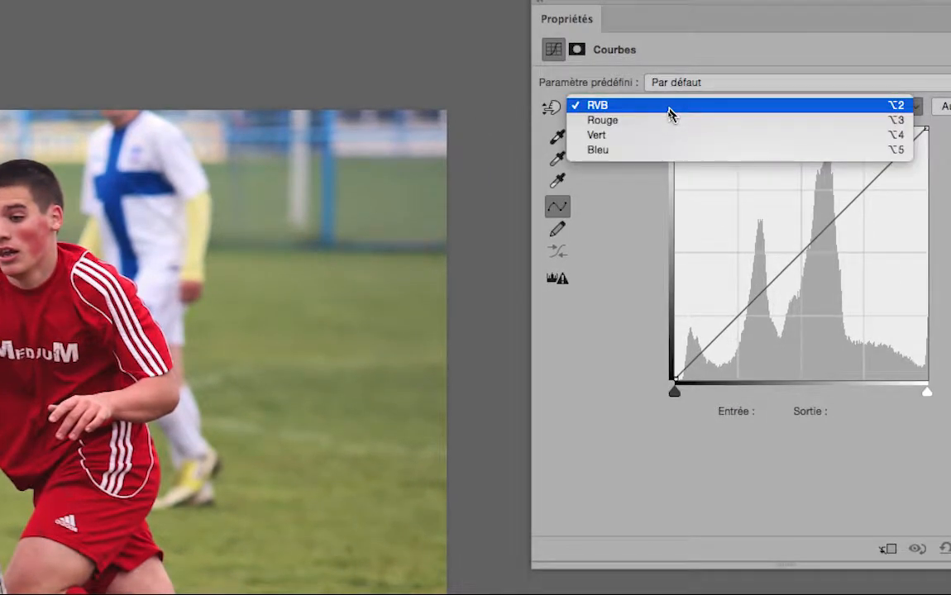
left_click(670, 112)
left_click(670, 112)
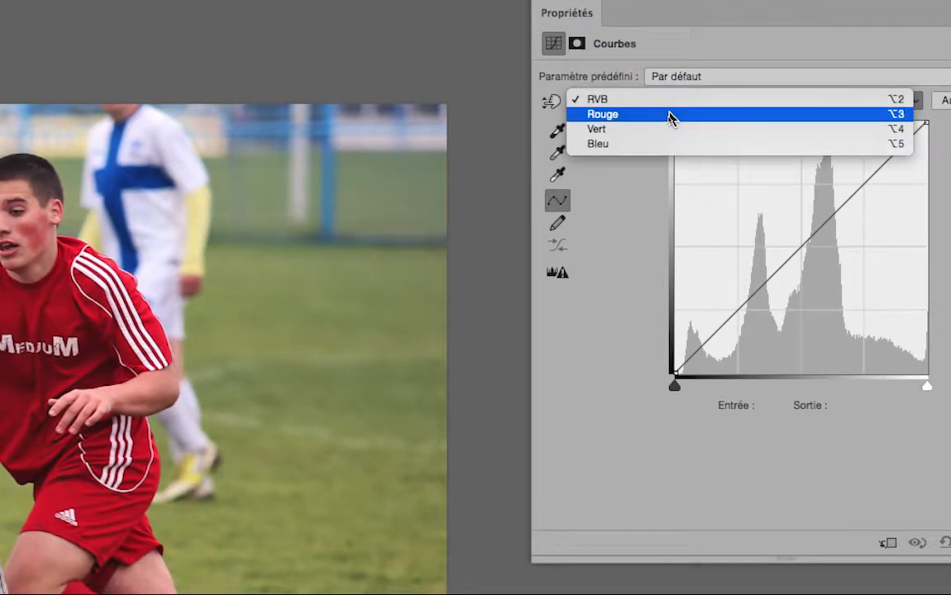
left_click(670, 114)
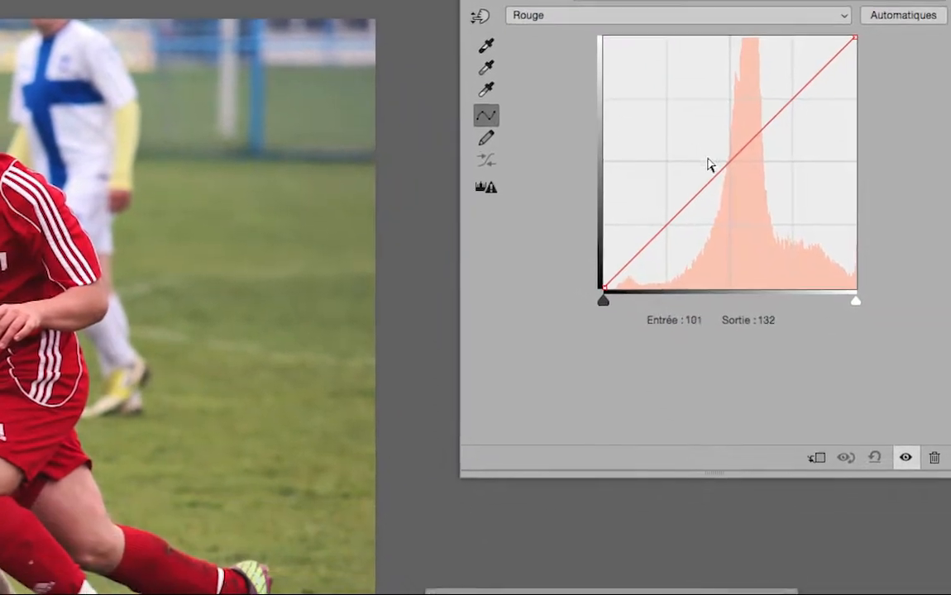
left_click_drag(711, 159, 702, 136)
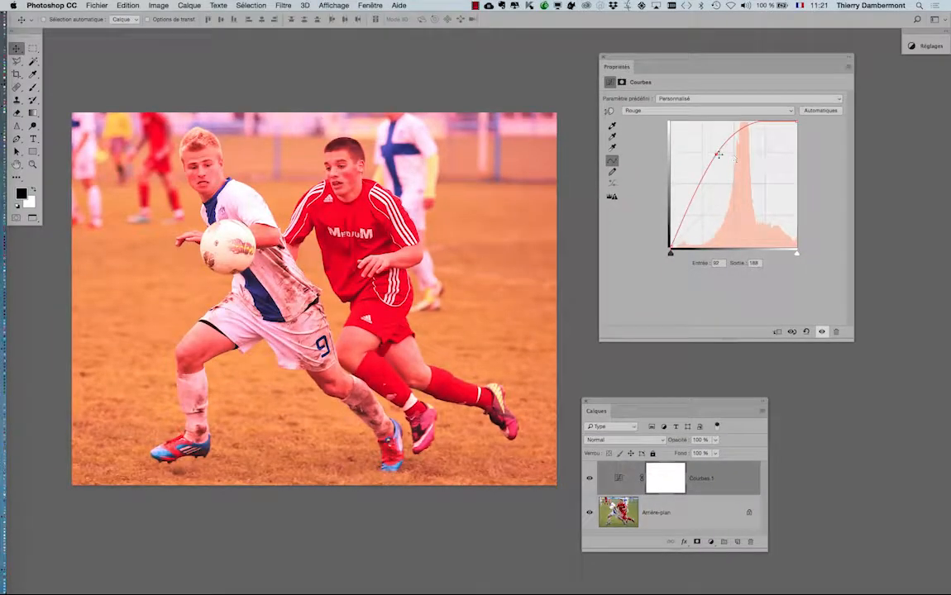
left_click_drag(718, 155, 754, 215)
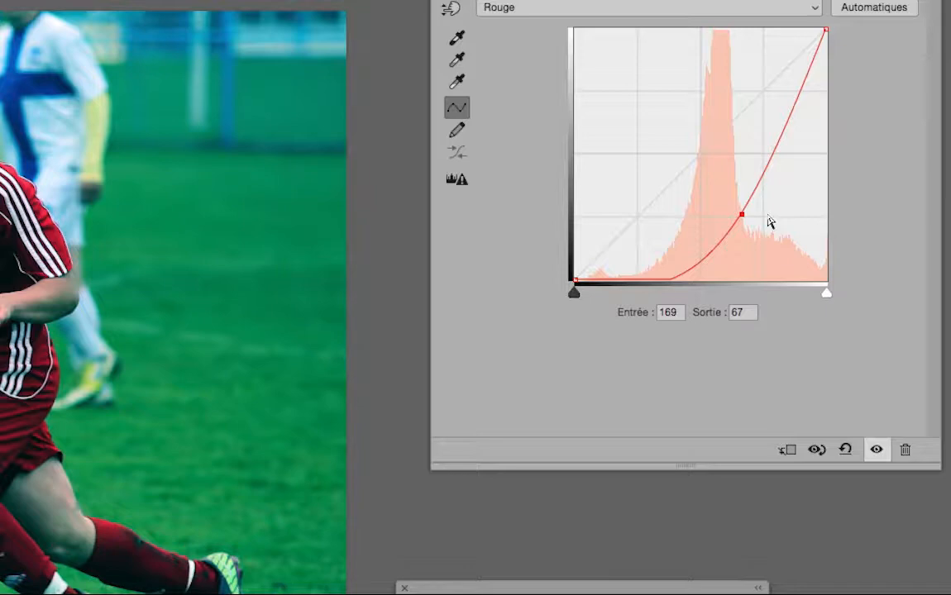
Set the Rouge curve's point to Entrée 127, Sortie 123, try the Vert curve high and low, and settle its point at Entrée 99, Sortie 102
left_click_drag(742, 214, 699, 159)
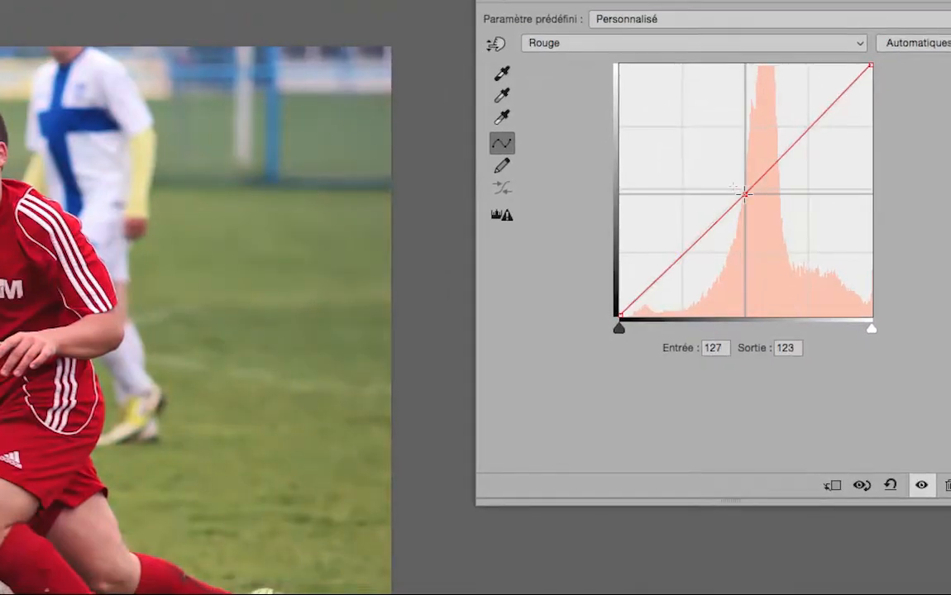
left_click(649, 42)
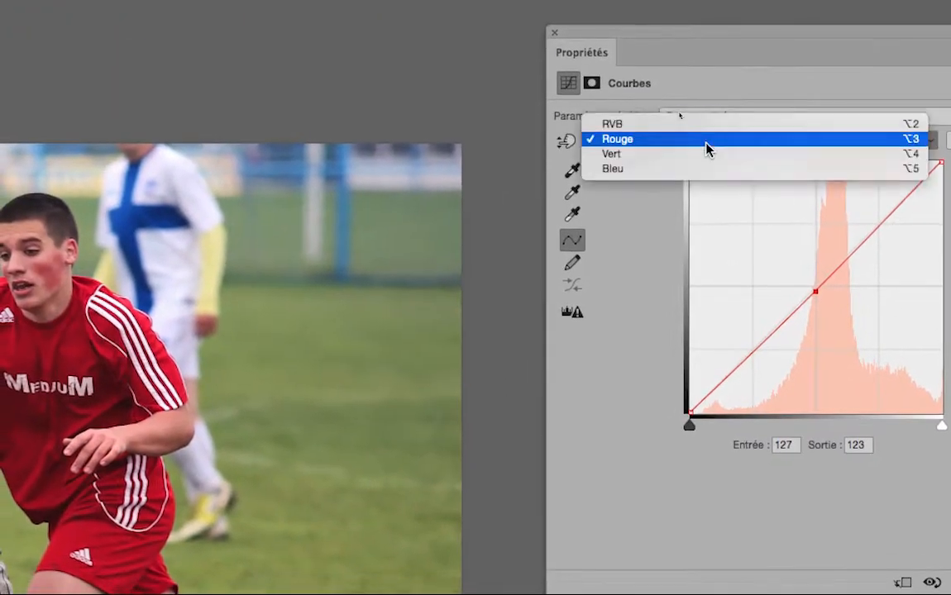
left_click(633, 55)
left_click_drag(806, 277, 749, 236)
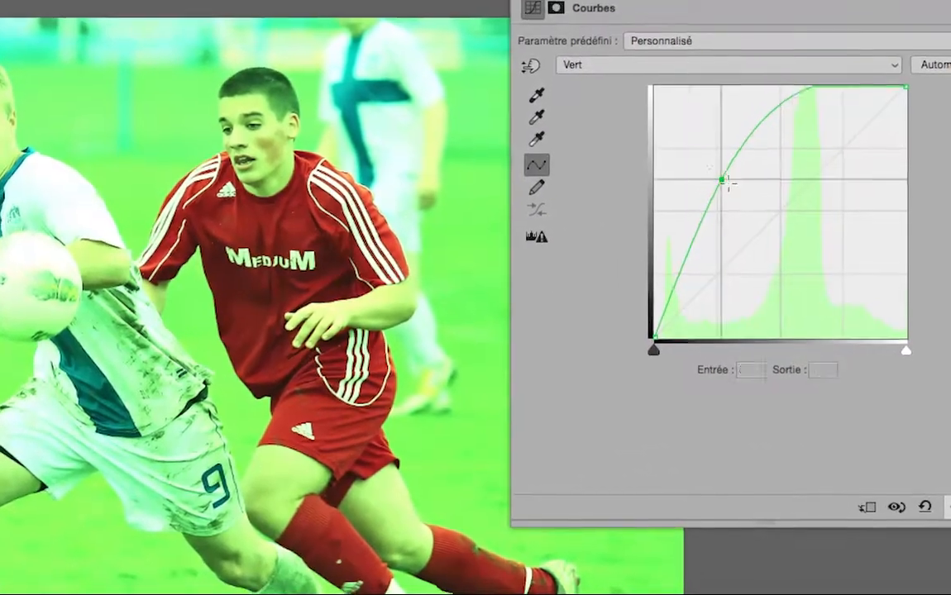
left_click_drag(732, 159, 782, 265)
left_click_drag(744, 221, 714, 154)
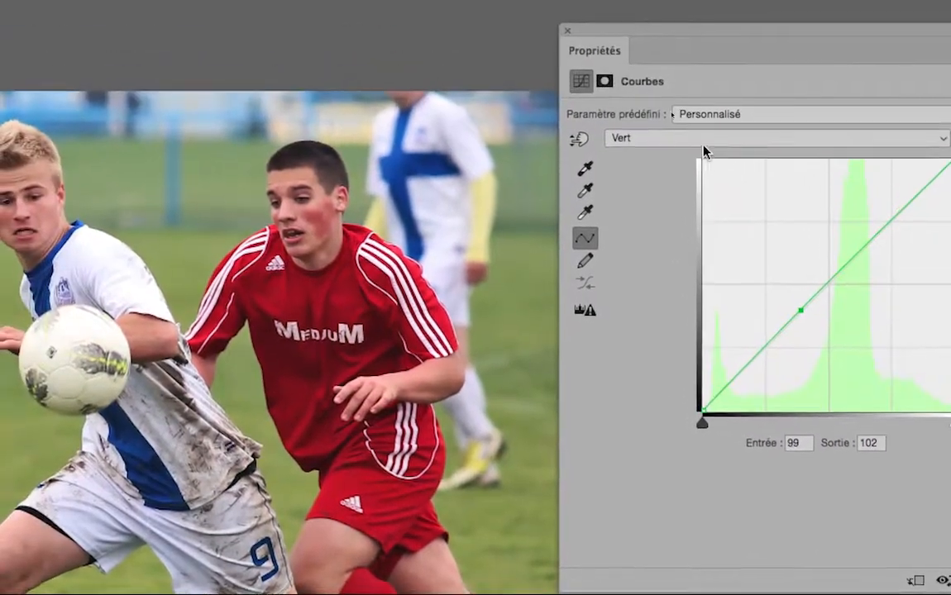
On the Bleu channel, try lowering the curve to Entrée 171, Sortie 41, and bring its point back to Entrée 121, Sortie 116
left_click(704, 140)
left_click(703, 151)
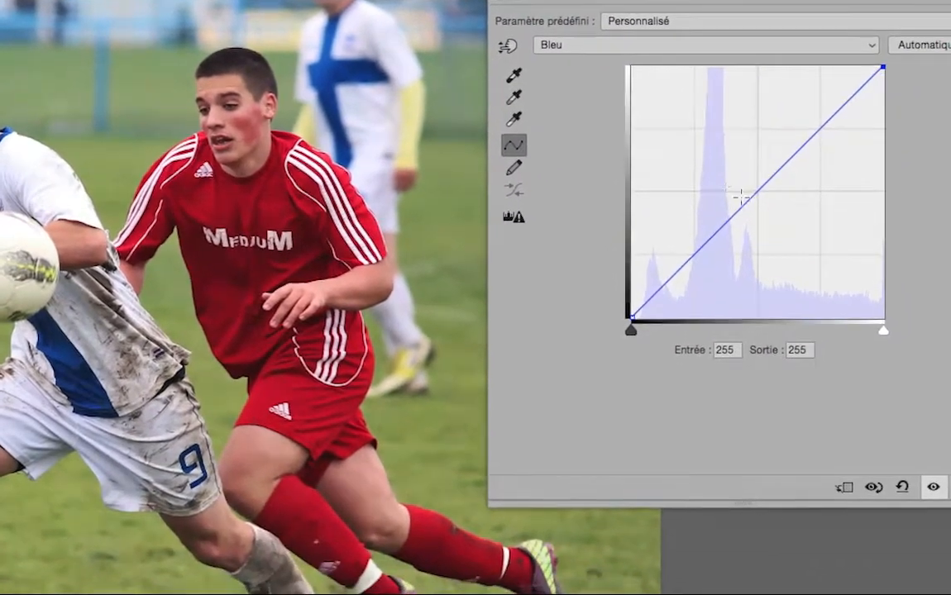
mouse_move(758, 223)
left_mouse_down()
mouse_move(719, 153)
mouse_move(751, 201)
mouse_move(747, 215)
mouse_move(761, 223)
left_mouse_up()
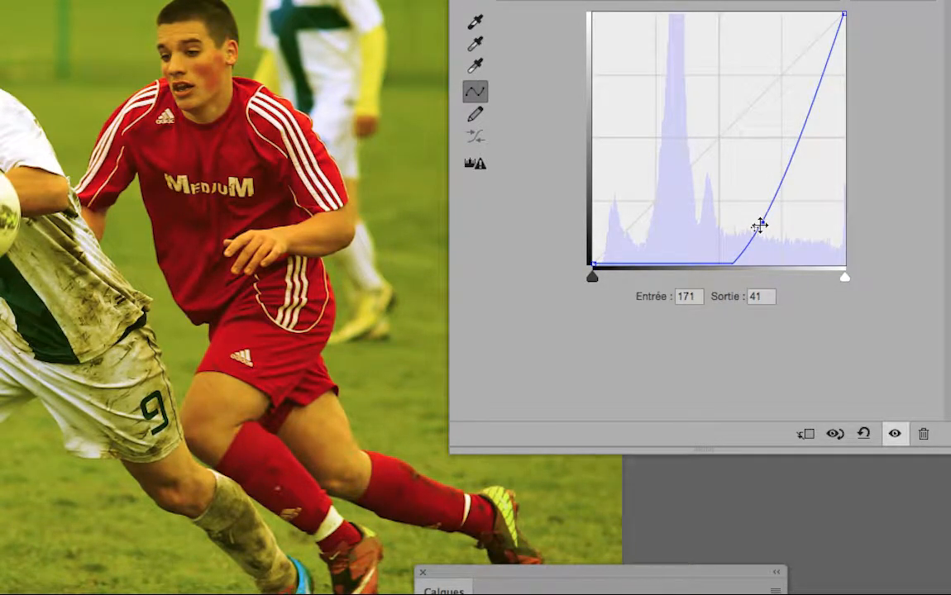
left_click_drag(759, 225, 714, 151)
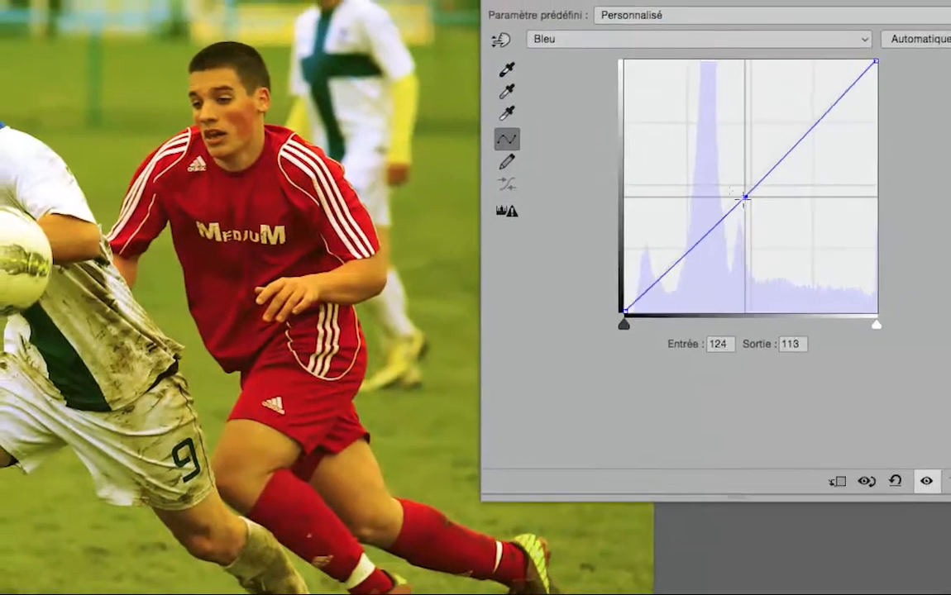
left_click_drag(743, 197, 741, 195)
Check the Rouge curve and lower the Vert curve's point to Entrée 117, Sortie 80
left_click(585, 39)
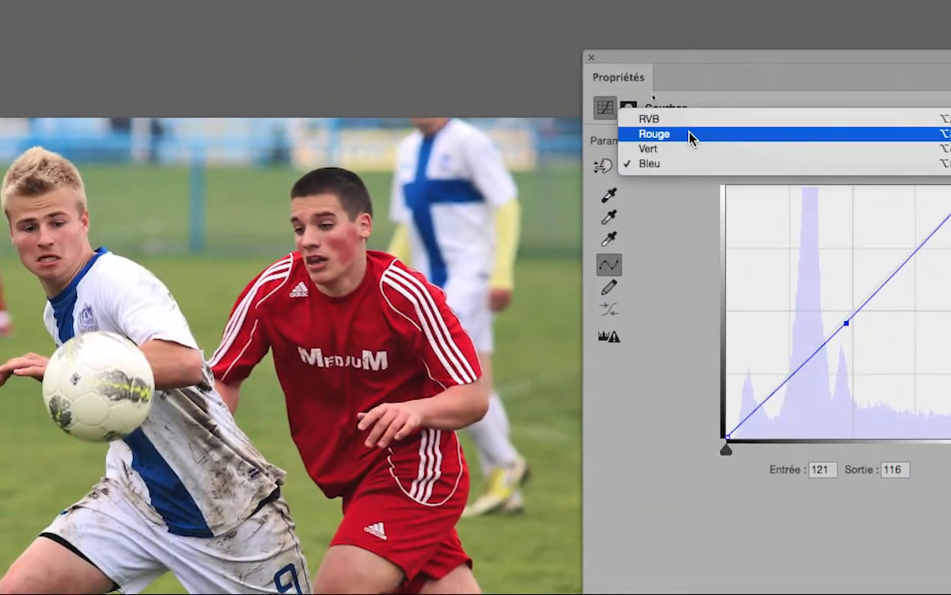
left_click(691, 135)
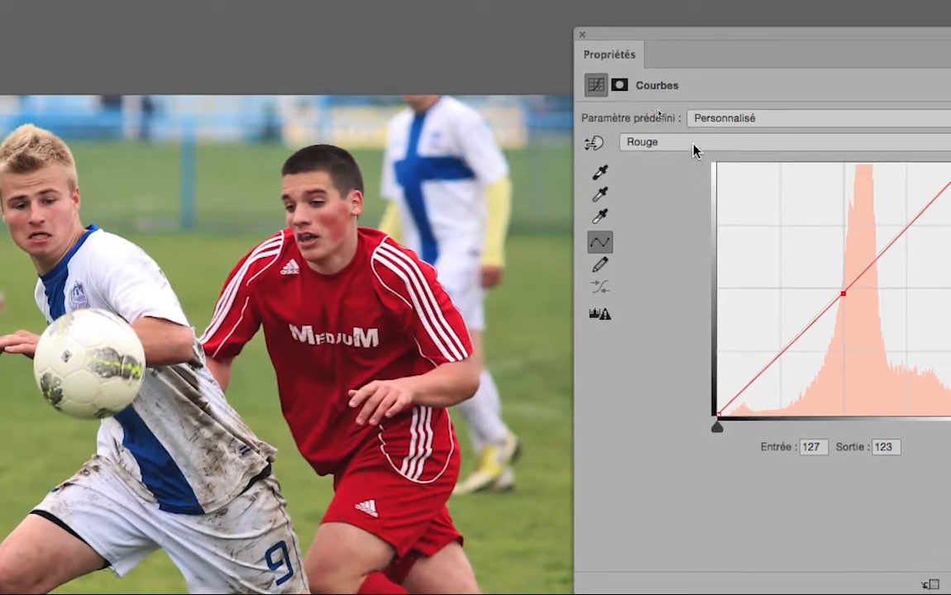
left_click(665, 108)
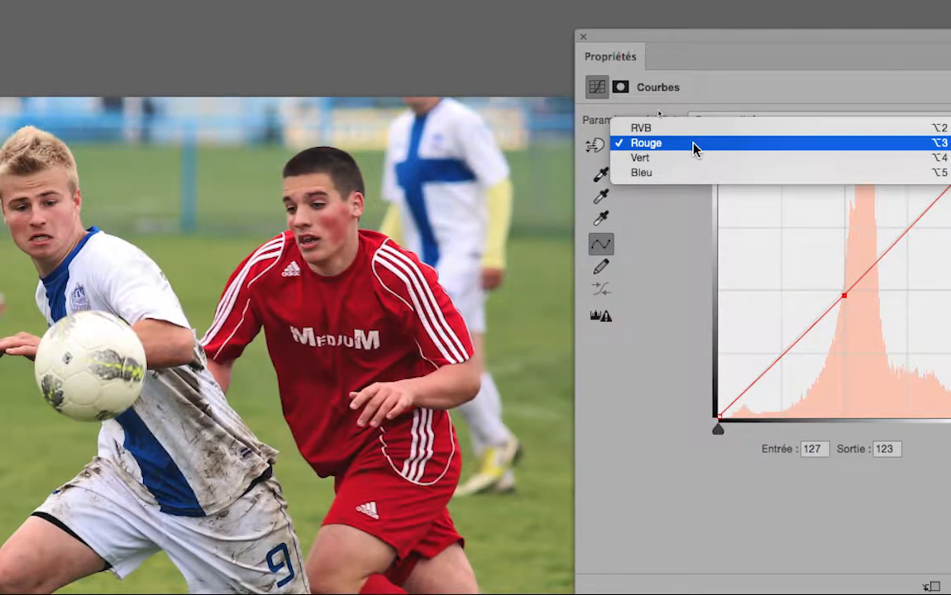
left_click(692, 157)
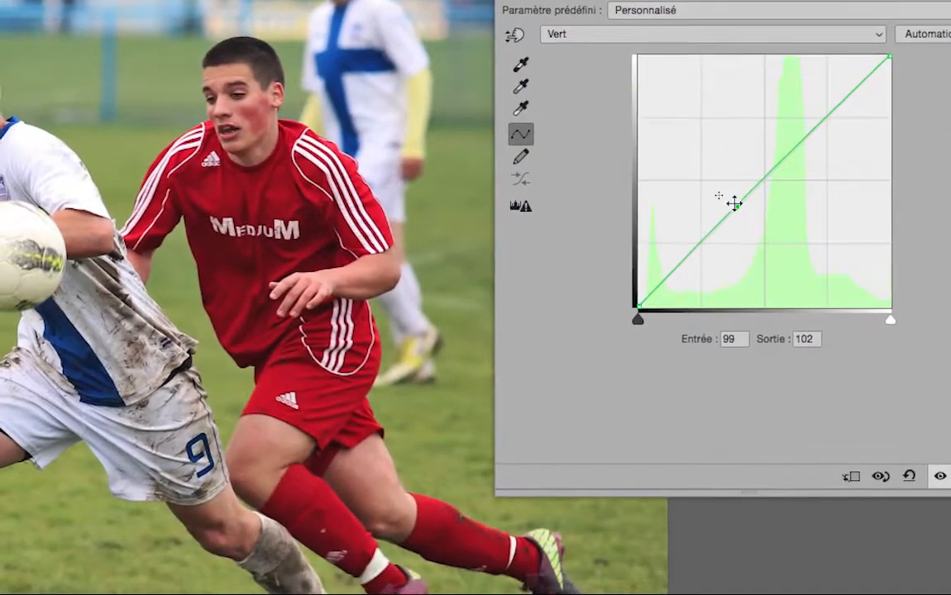
left_click_drag(731, 230, 749, 252)
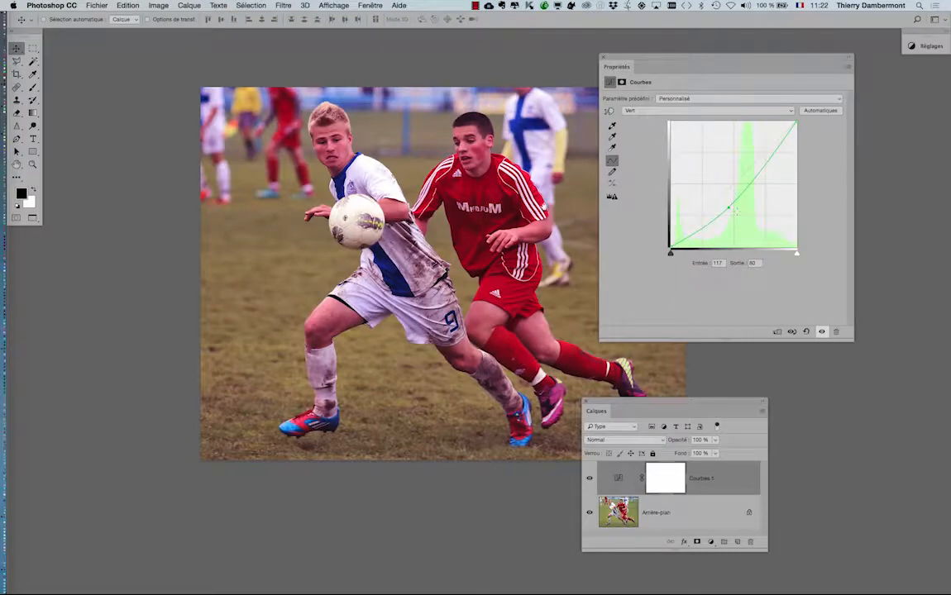
Shape the RVB curve into an S for more contrast, with an upper point at Entrée 171 and a lower point at Entrée 102, Sortie 82
left_click_drag(489, 186, 416, 185)
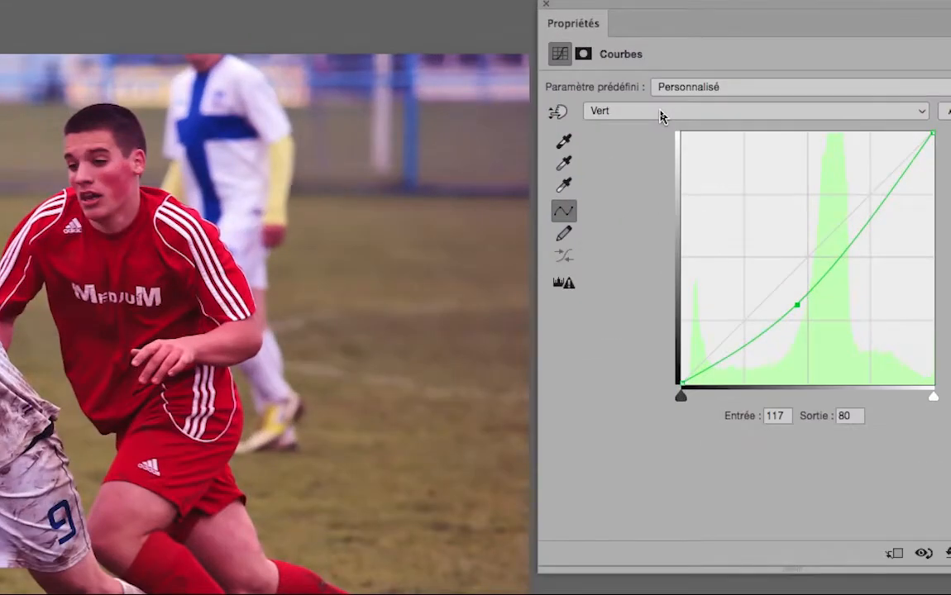
left_click(660, 117)
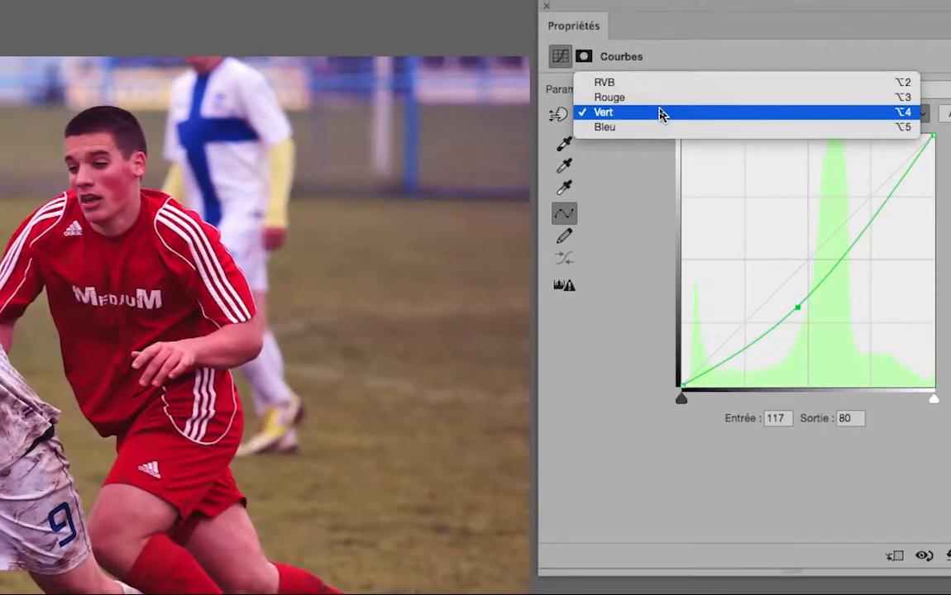
left_click(658, 90)
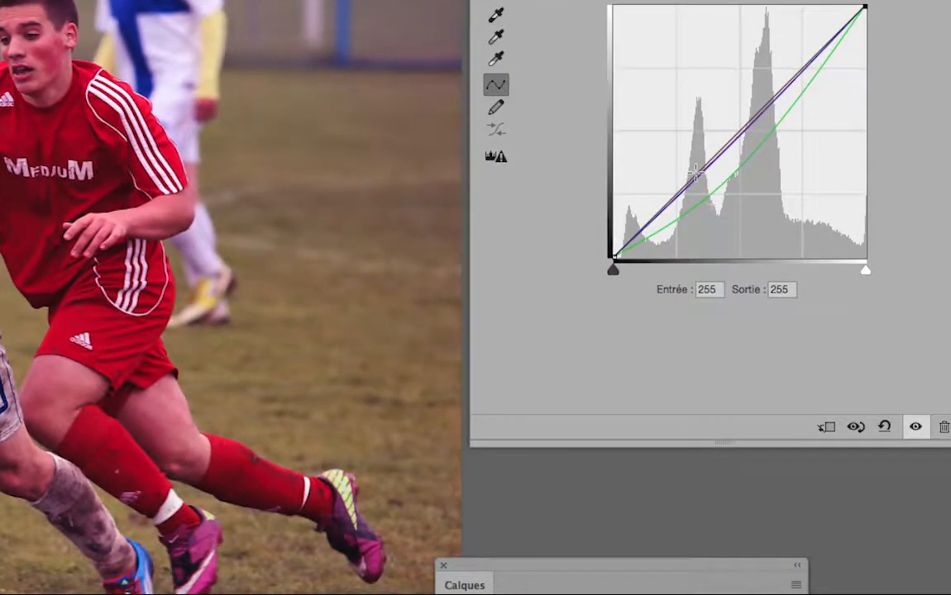
left_click_drag(695, 172, 703, 194)
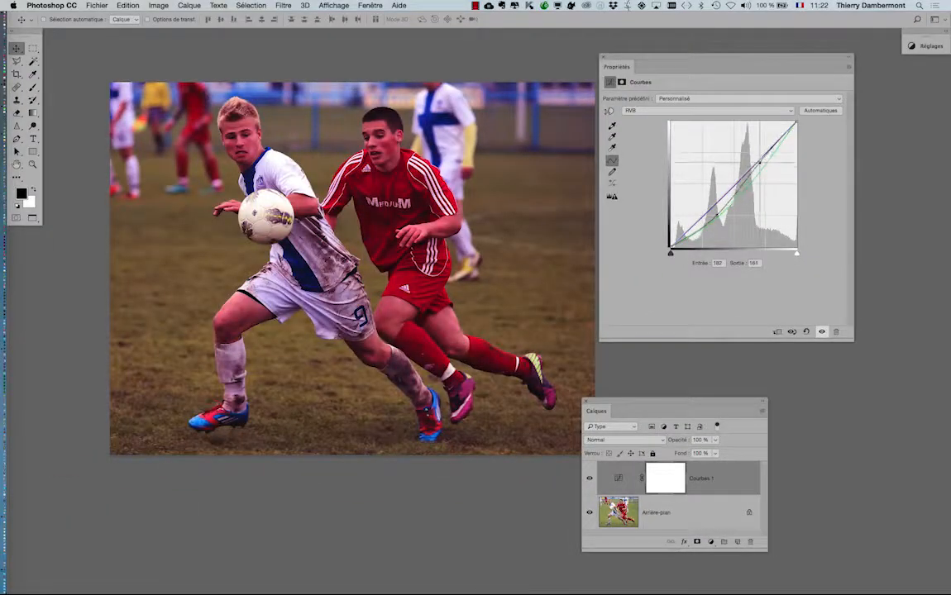
left_click_drag(750, 165, 757, 153)
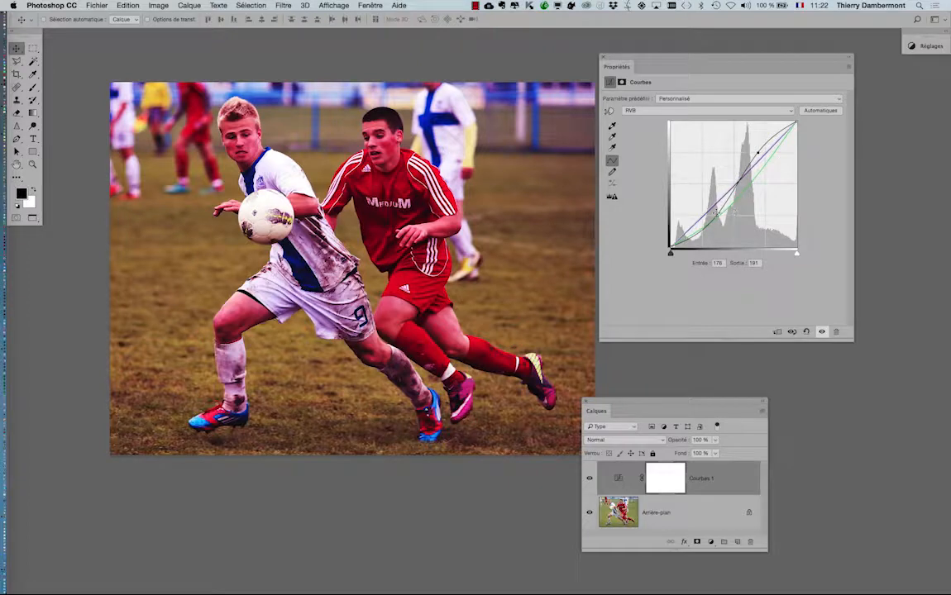
mouse_move(717, 215)
left_mouse_down()
mouse_move(716, 203)
mouse_move(723, 213)
left_mouse_up()
left_click_drag(759, 153, 754, 148)
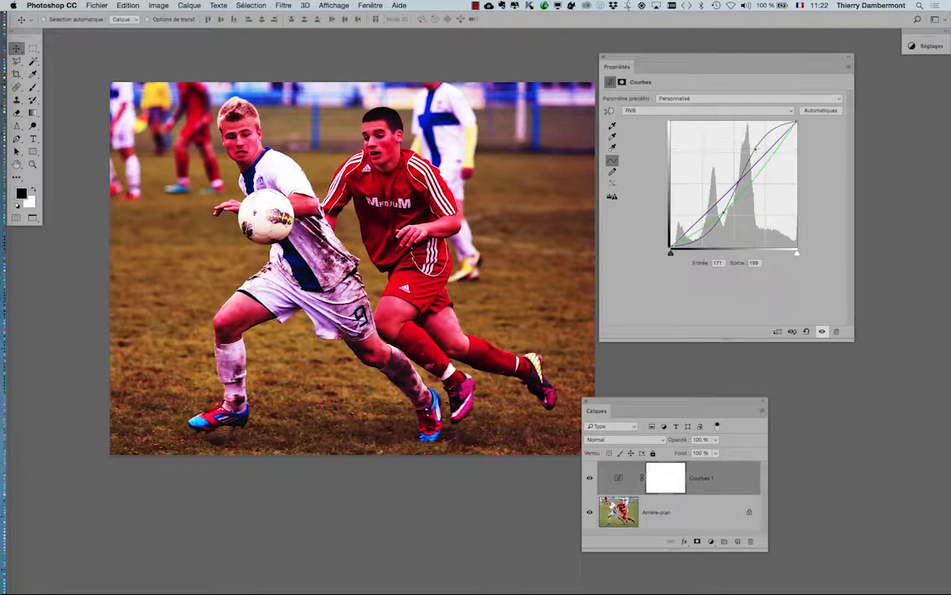
left_click_drag(724, 213, 721, 206)
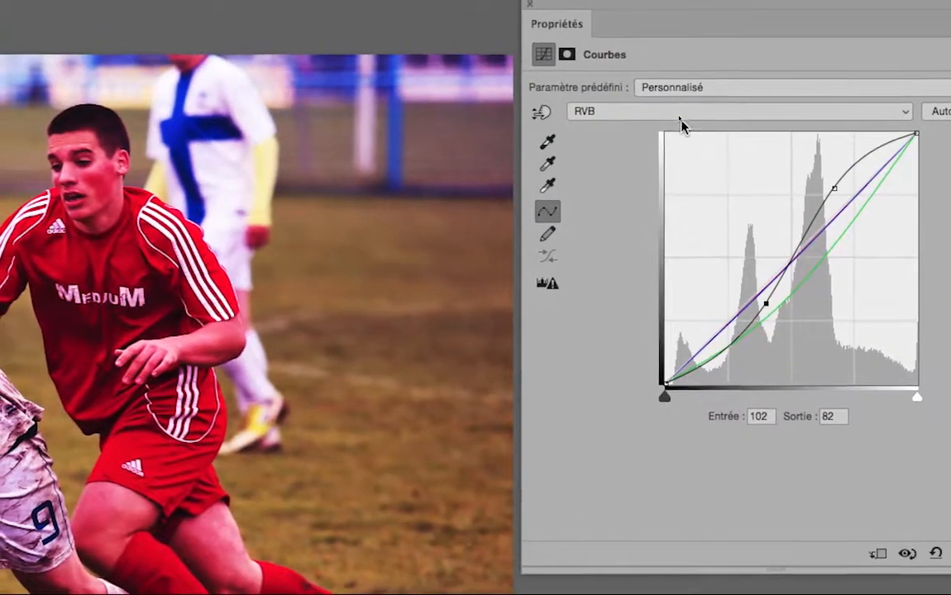
Raise the Vert channel's curve point close to the diagonal, at Entrée 111, Sortie 106
left_click(676, 106)
left_click(679, 128)
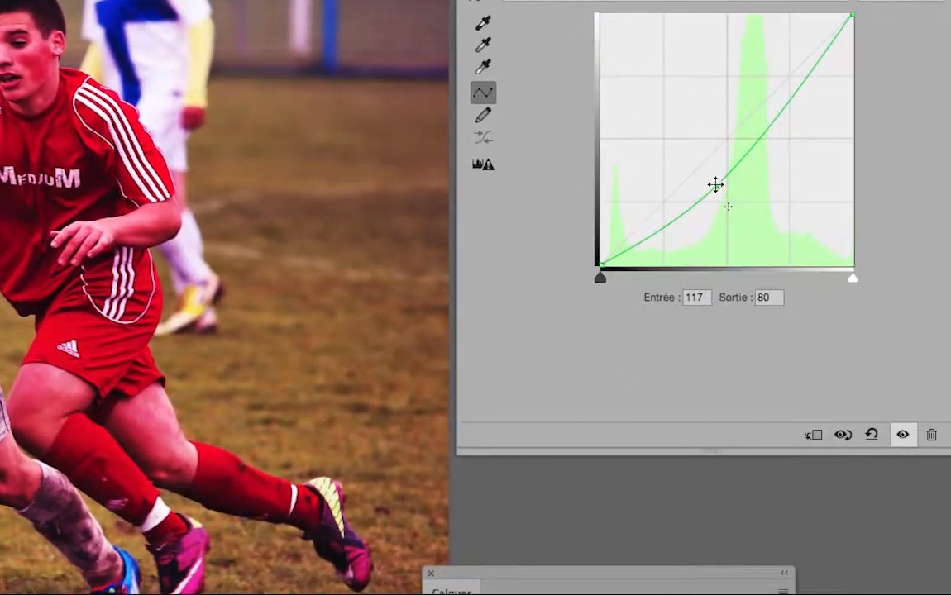
left_click_drag(782, 294, 776, 268)
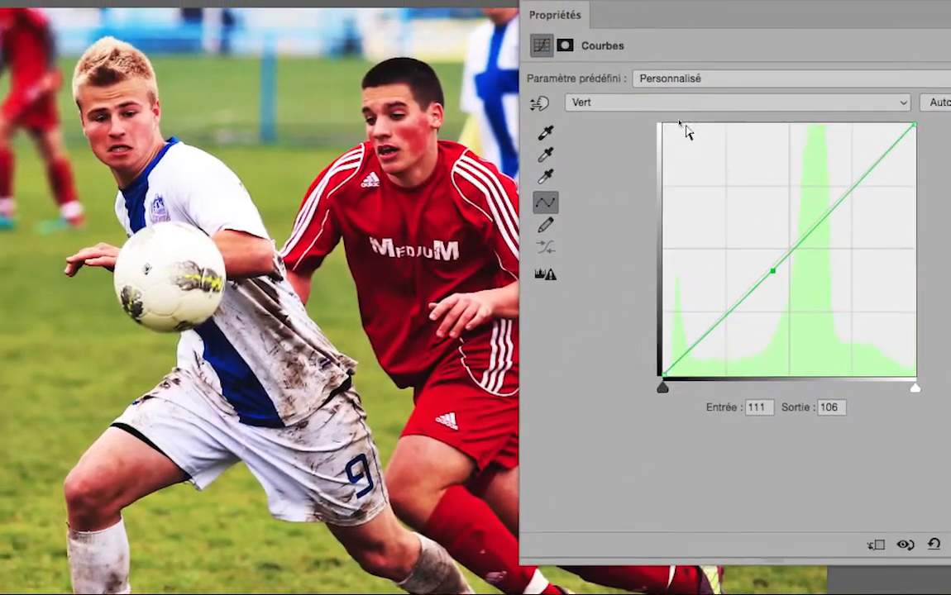
Raise the Bleu channel's curve in small increments until its point is at Entrée 110, Sortie 132
left_click(778, 20)
left_click(778, 33)
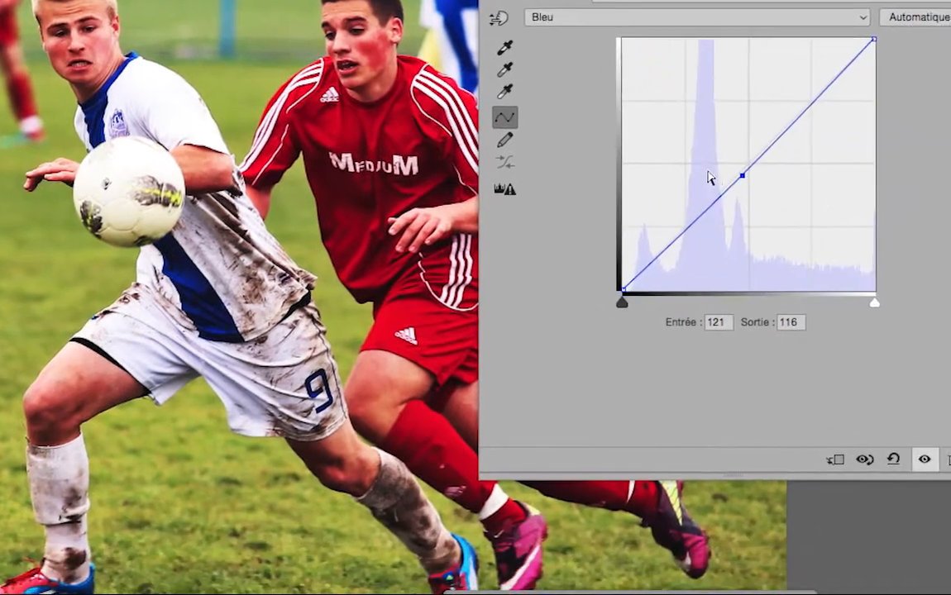
left_click_drag(787, 233, 779, 226)
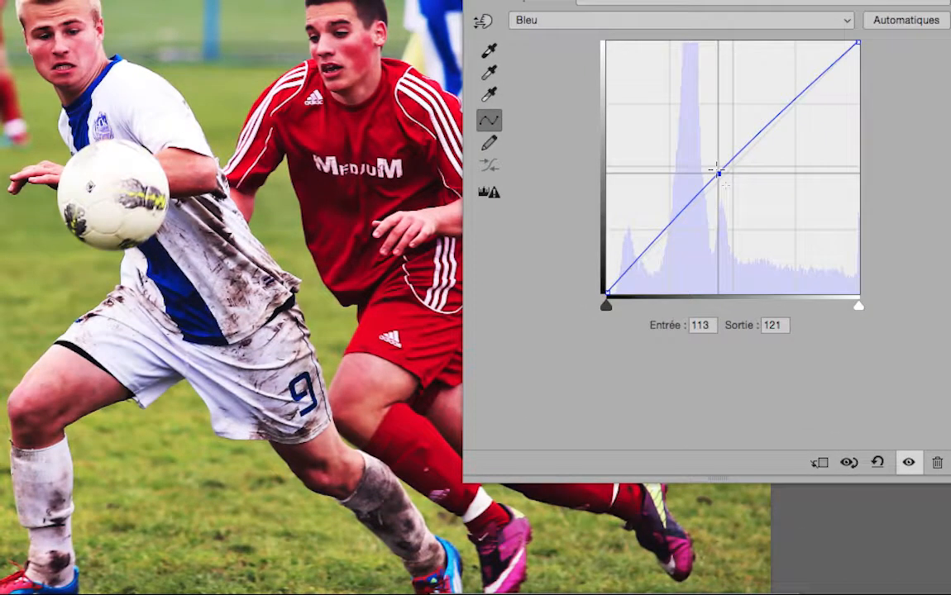
left_click_drag(718, 173, 716, 168)
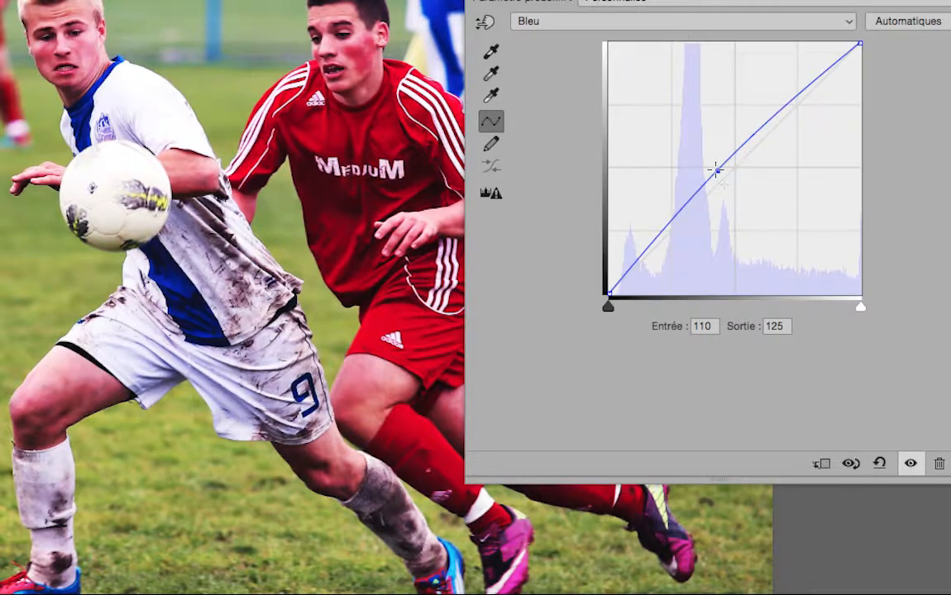
key("Up")
key("Up")
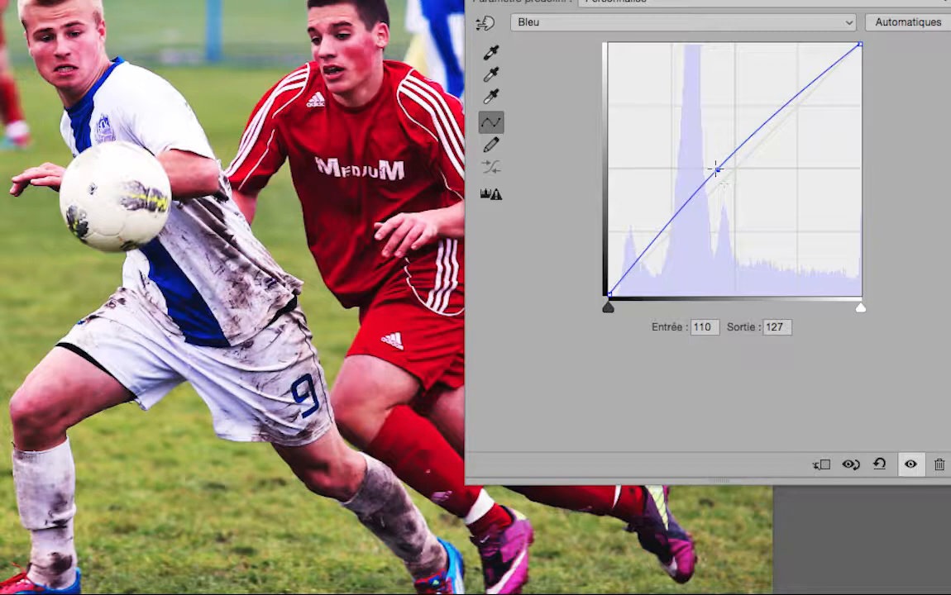
left_click_drag(716, 170, 716, 165)
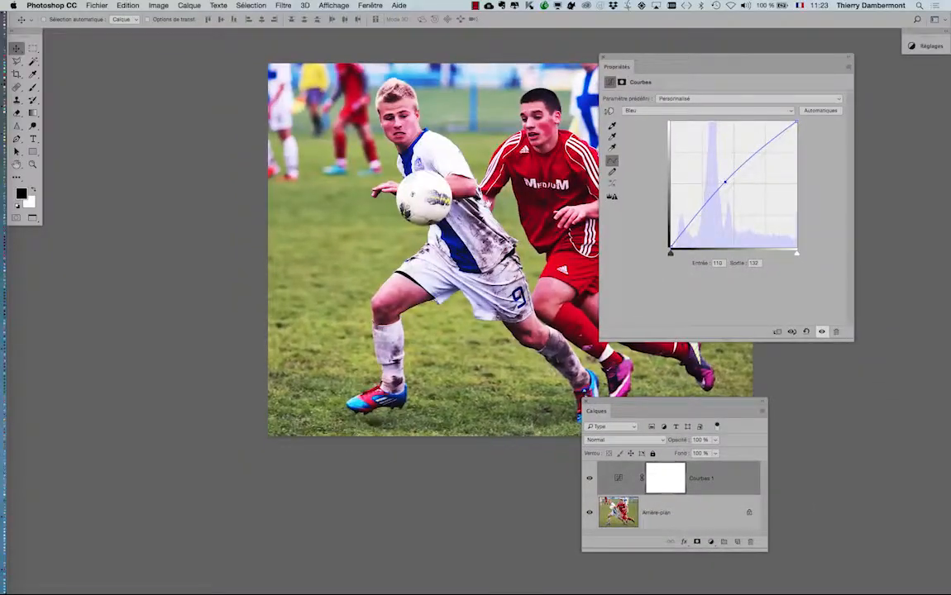
Return to the RVB curve and turn off Incrustations de couche in the curve display options
scroll(432, 250, "right", 3)
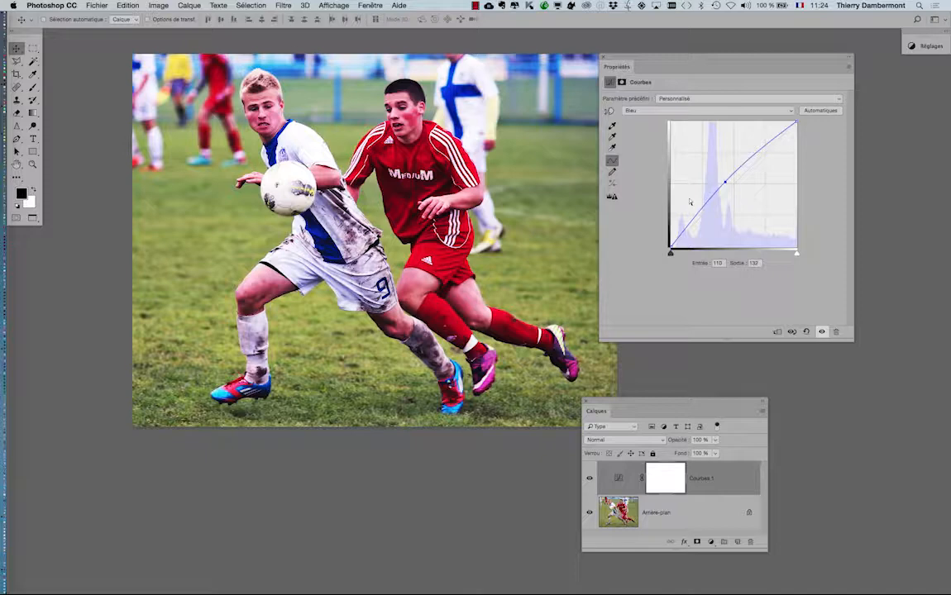
left_click(684, 111)
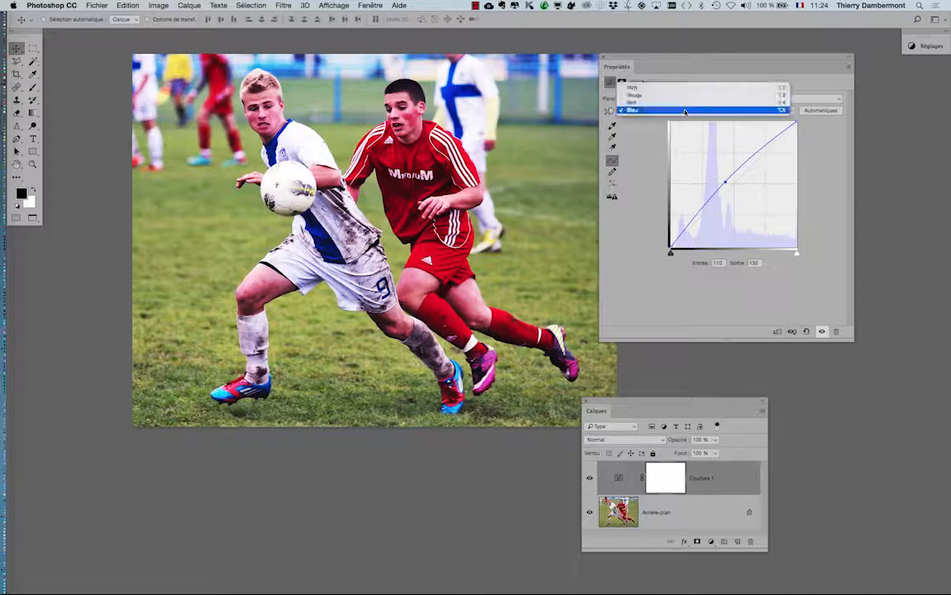
left_click(685, 88)
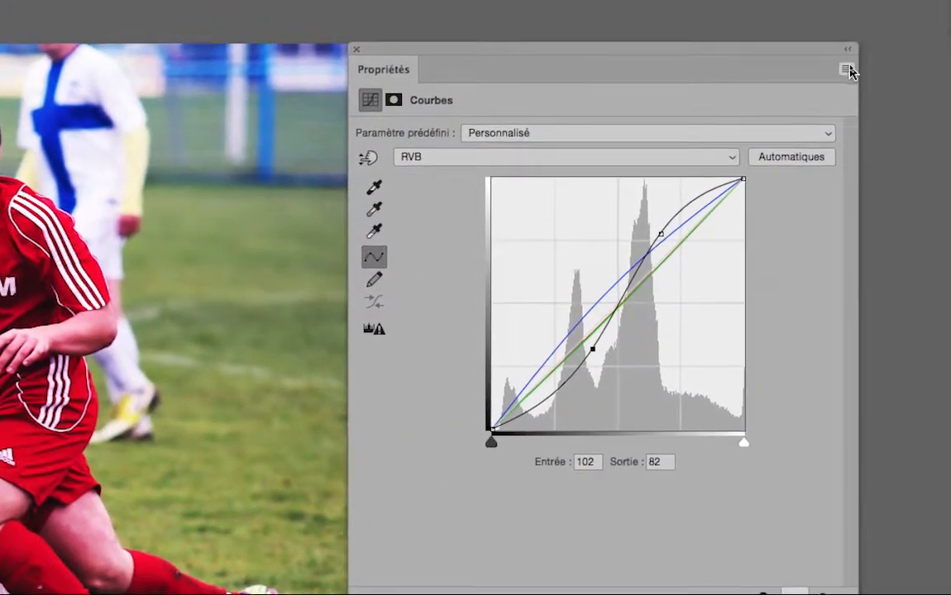
left_click(849, 72)
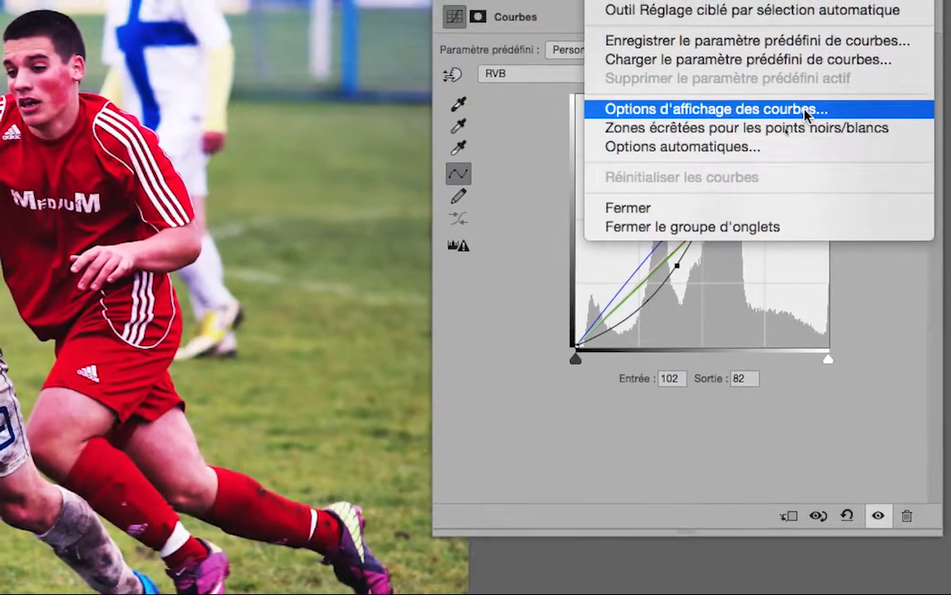
left_click(790, 91)
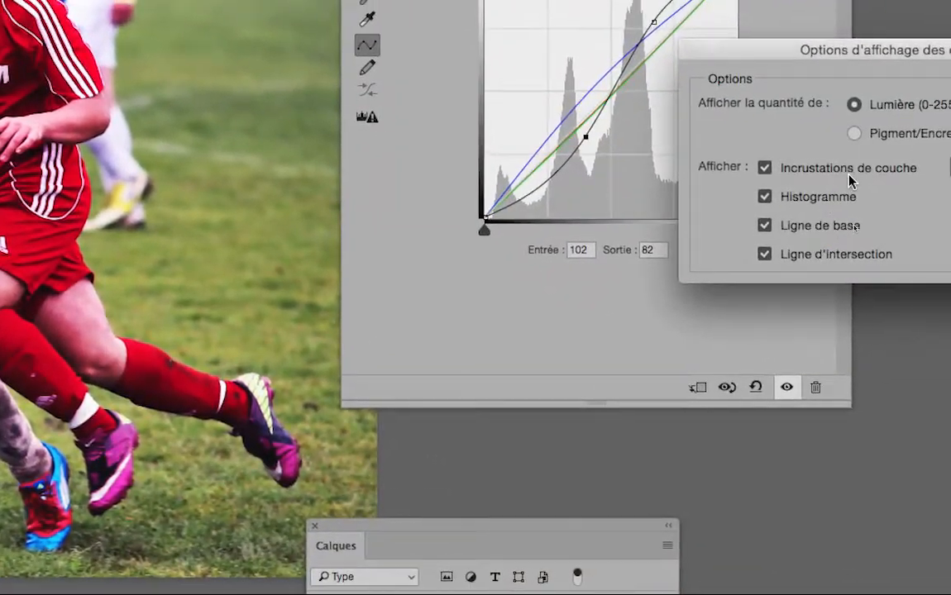
left_click(852, 177)
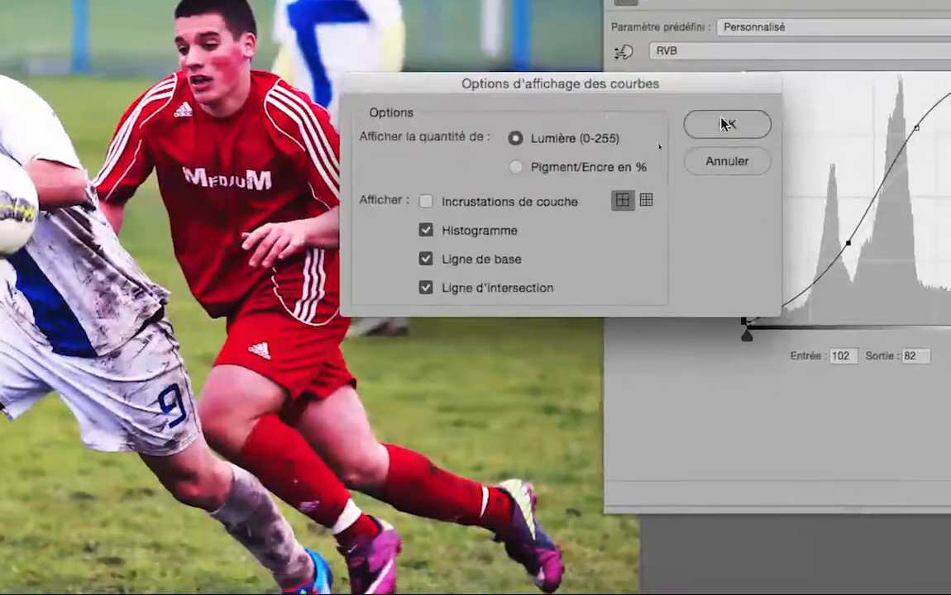
left_click(943, 151)
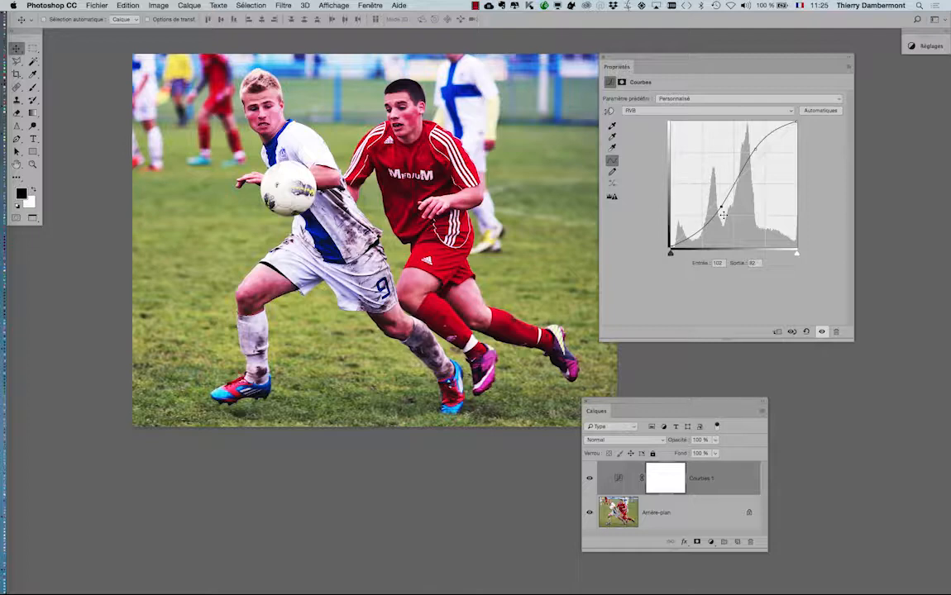
Darken the image by lowering both RVB curve points, bringing the upper one to Entrée 185, Sortie 157
left_click_drag(755, 149, 758, 158)
left_click_drag(721, 207, 722, 215)
left_click_drag(756, 157, 759, 166)
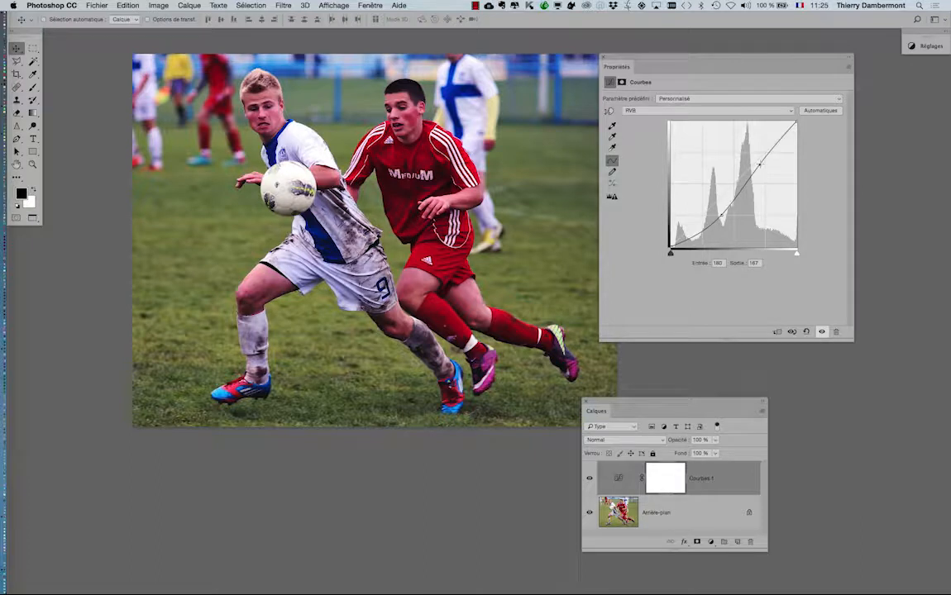
left_click_drag(760, 165, 763, 170)
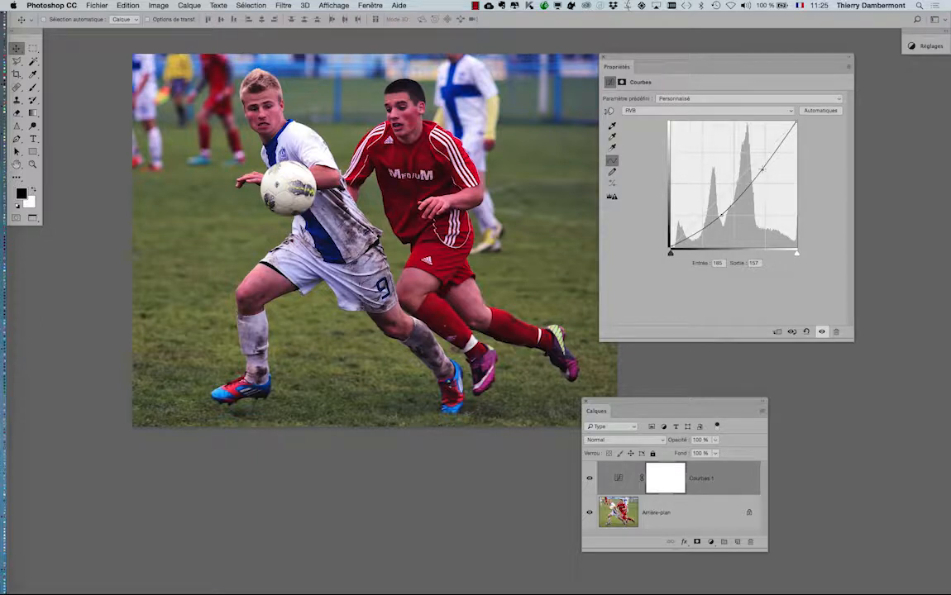
Fine-tune the RVB curve's lower point to Entrée 106, Sortie 62, and compare the image with and without Courbes 1
left_click_drag(722, 216, 723, 216)
left_click_drag(612, 59, 668, 59)
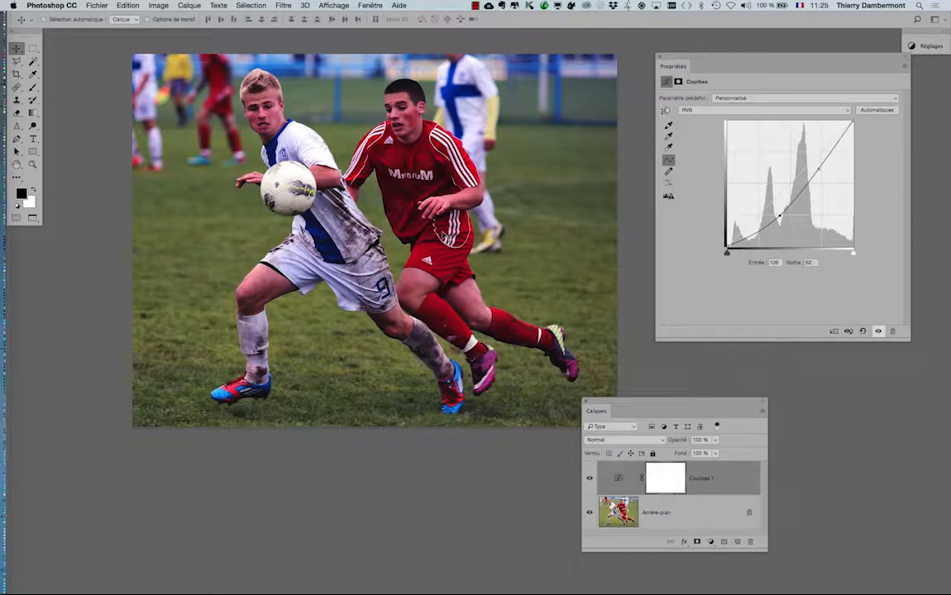
left_click(589, 479)
left_click(589, 479)
Convert the Arrière-plan layer to a smart object and make room for more entries in the layer list
left_click_drag(606, 402, 539, 95)
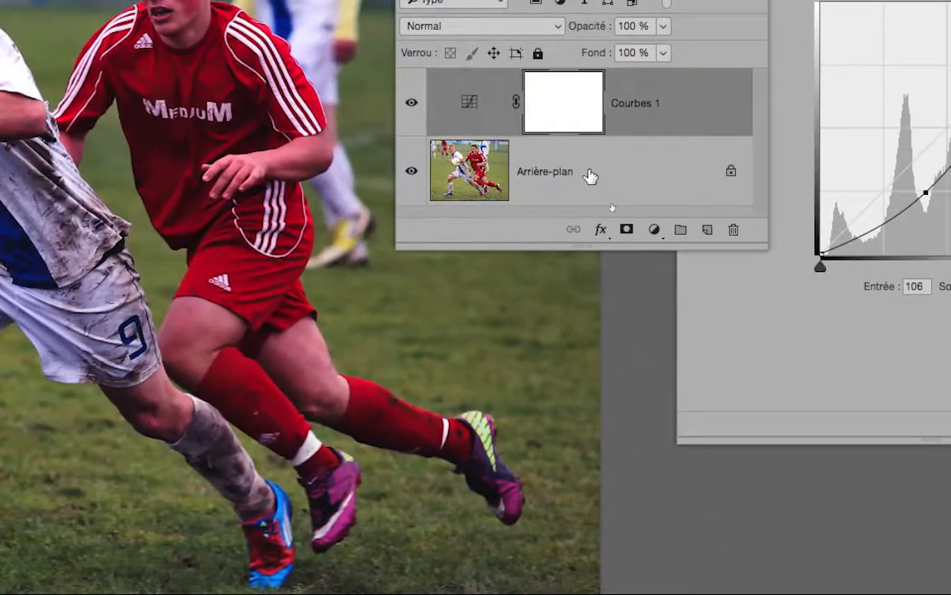
left_click(595, 175)
right_click(602, 175)
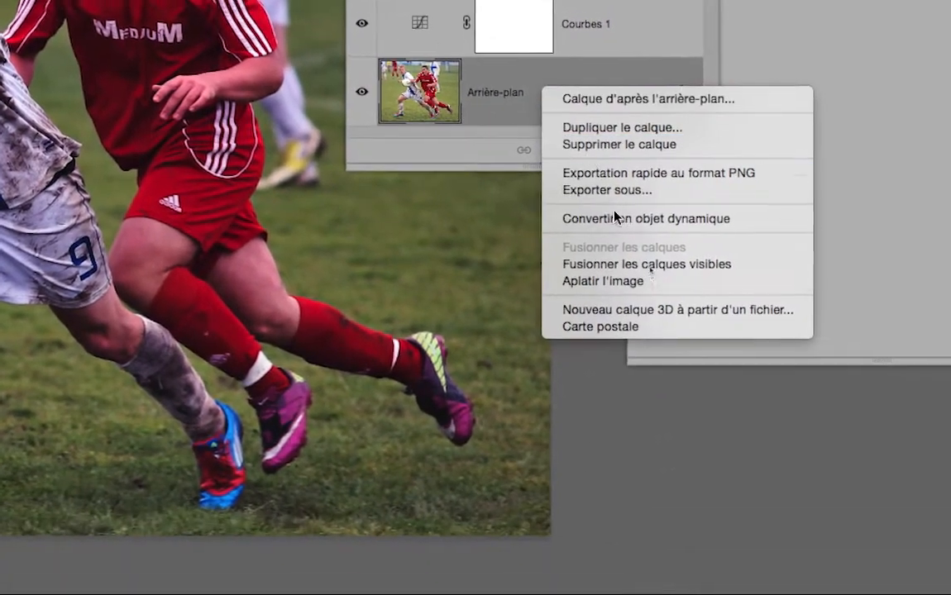
left_click(665, 298)
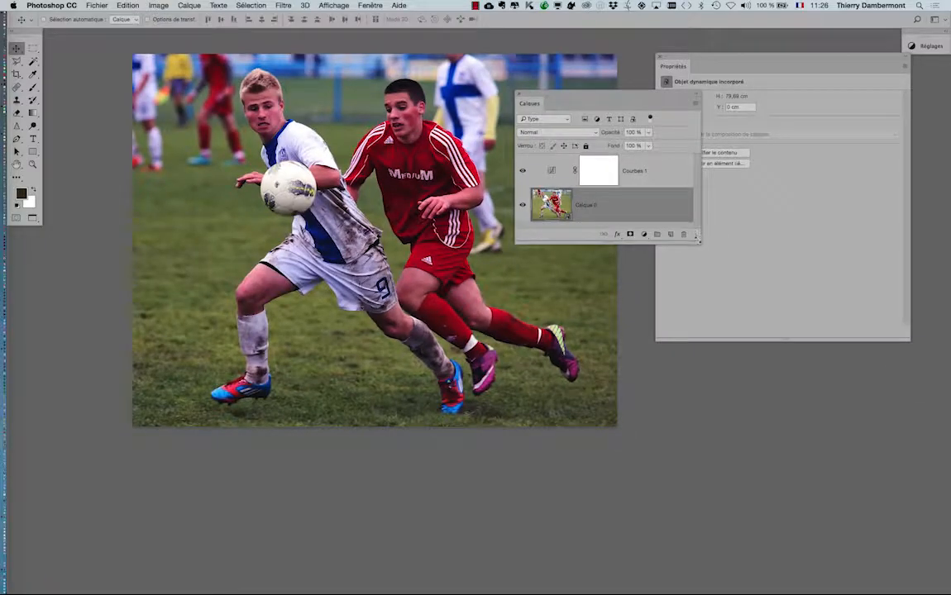
left_click_drag(772, 231, 773, 427)
left_click_drag(700, 341, 702, 344)
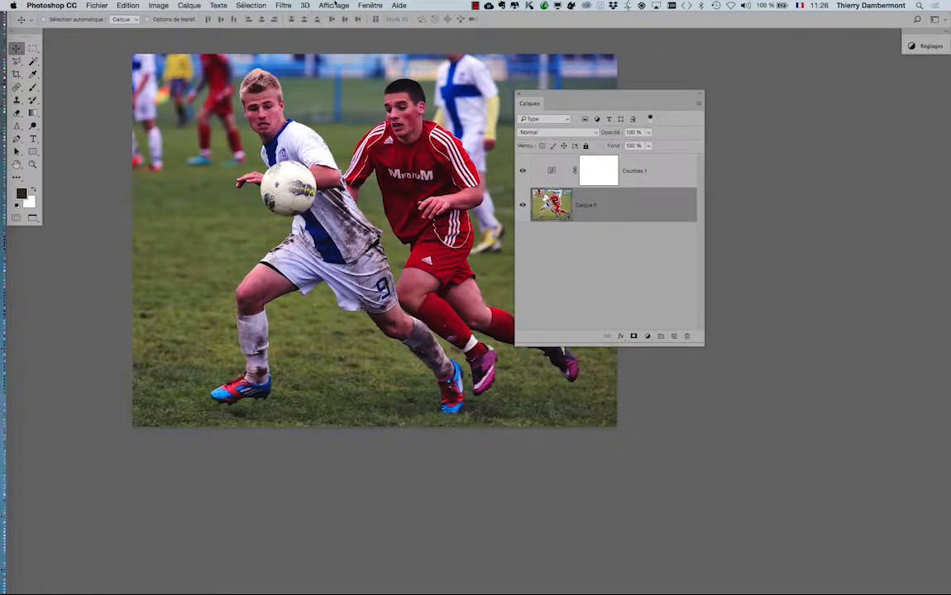
Try the Accentuation filter on Calque 0 with Gain 131 %, Rayon 1,6 pixels and Seuil 11 niveaux
left_click(331, 5)
mouse_move(283, 5)
mouse_move(319, 190)
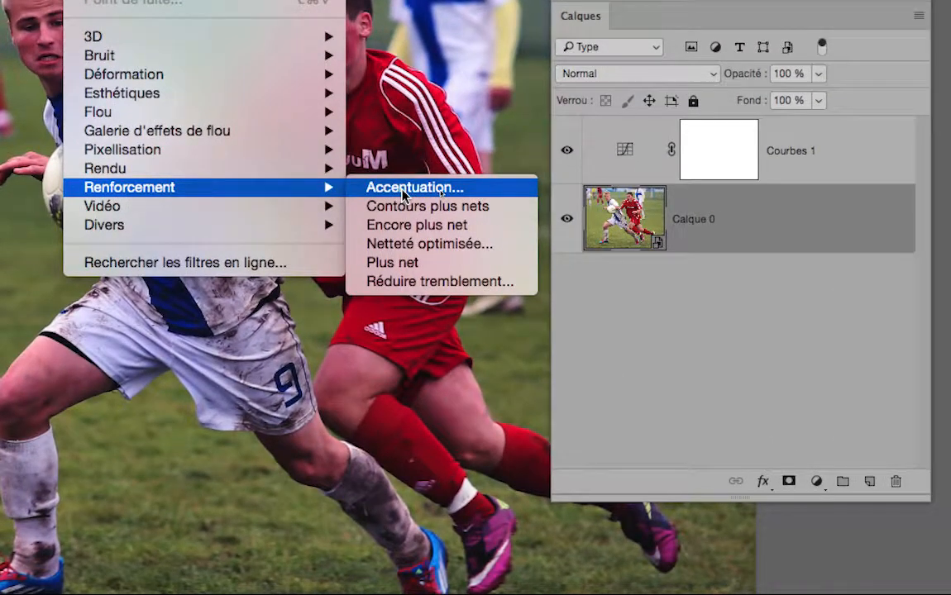
left_click(402, 190)
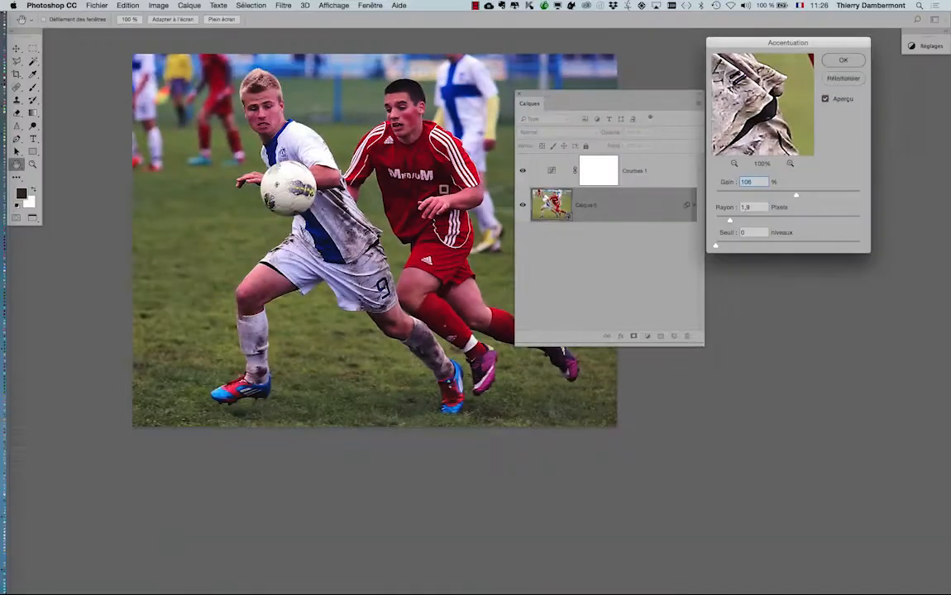
left_click_drag(737, 41, 504, 69)
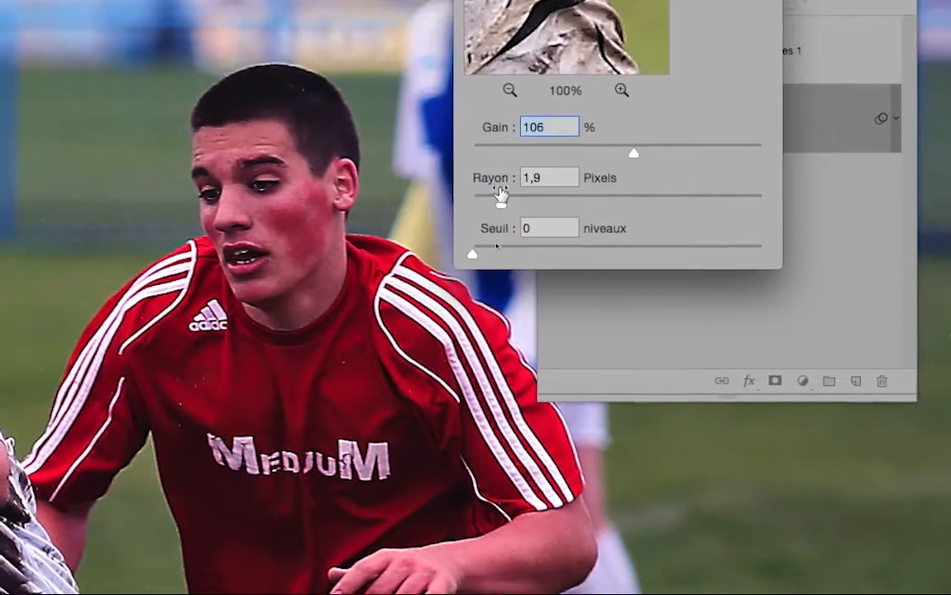
mouse_move(501, 196)
left_mouse_down()
mouse_move(481, 197)
mouse_move(498, 196)
left_mouse_up()
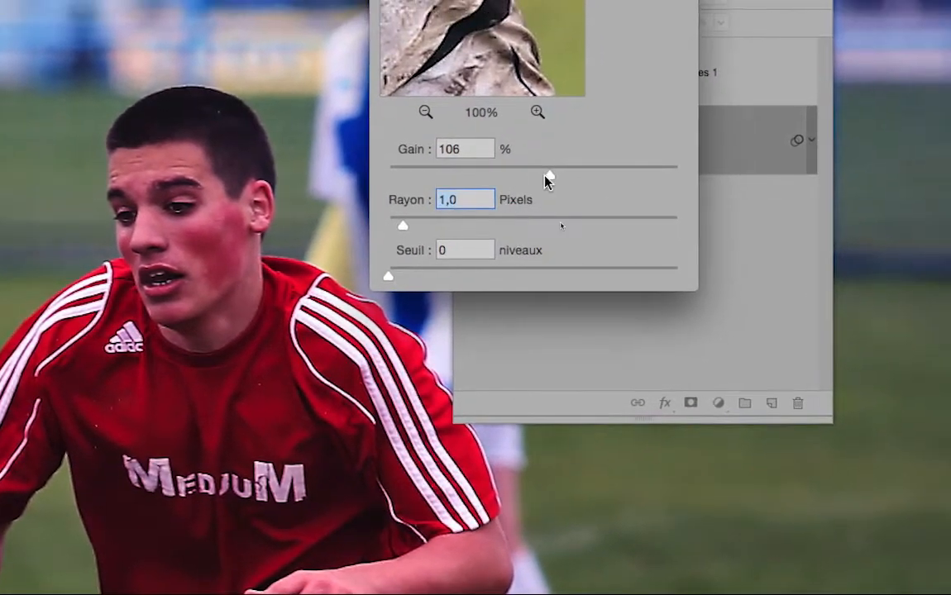
left_click_drag(644, 144, 666, 143)
left_click_drag(554, 180, 551, 180)
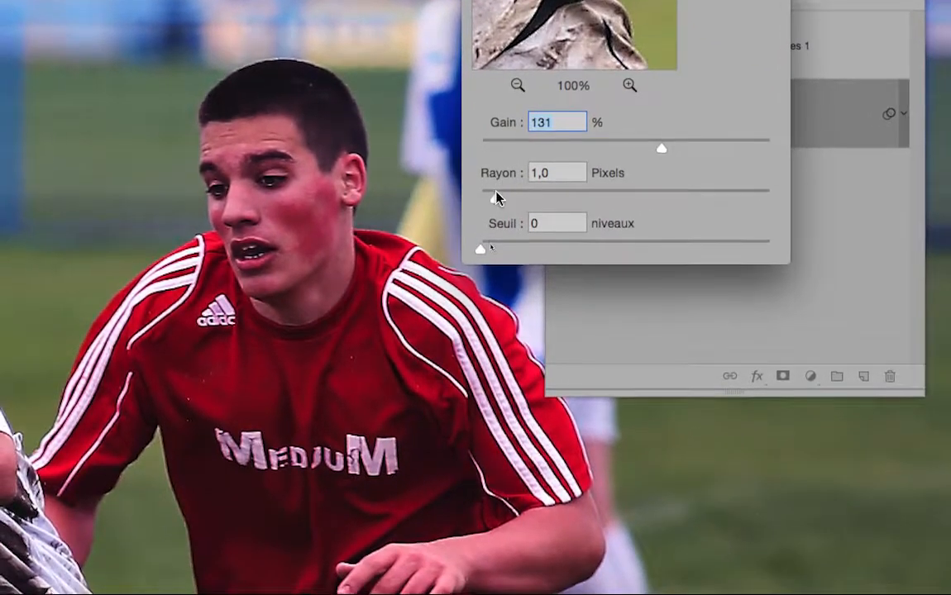
left_click_drag(497, 198, 499, 198)
left_click_drag(494, 247, 498, 218)
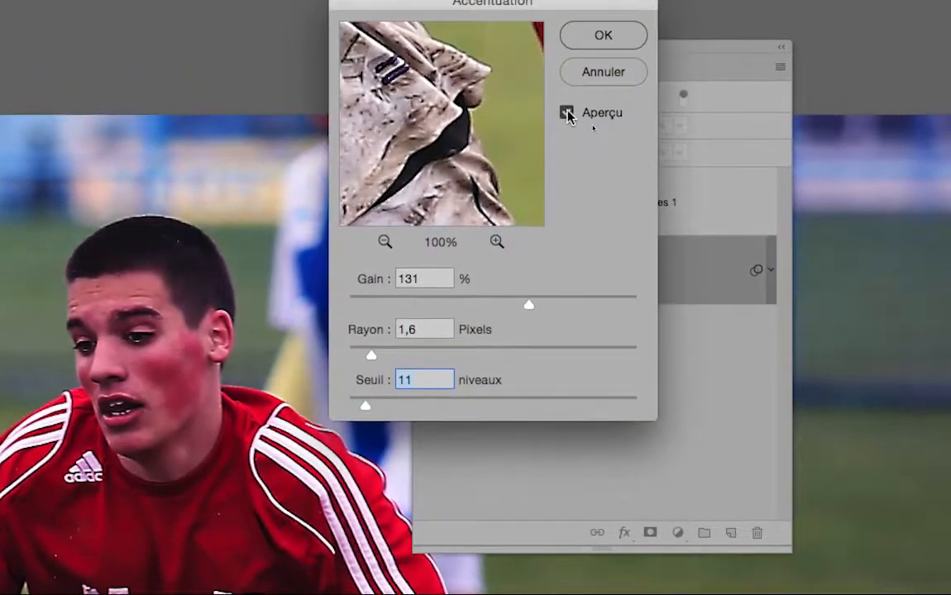
Compare the players with and without the Accentuation preview
left_click(574, 99)
left_click(575, 99)
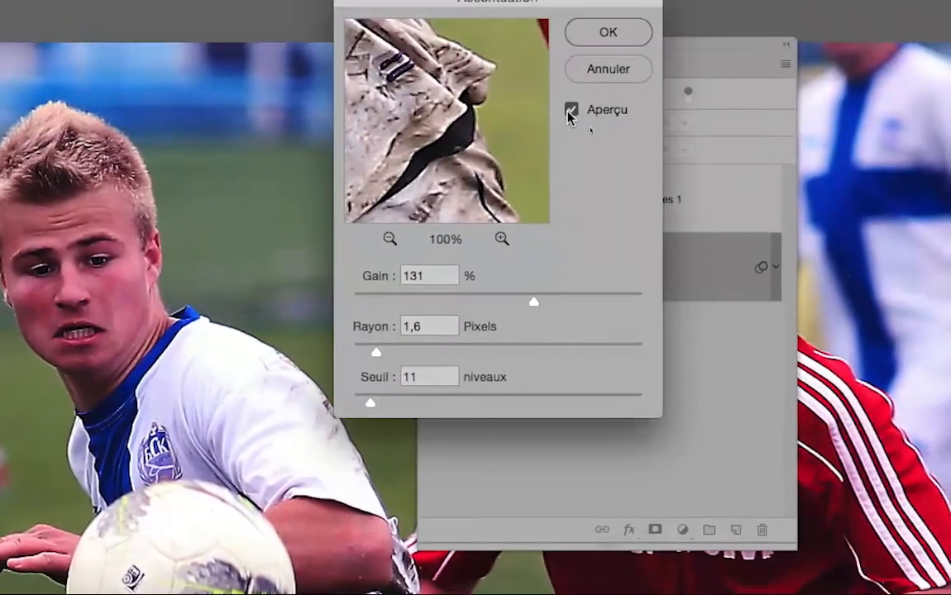
left_click(568, 112)
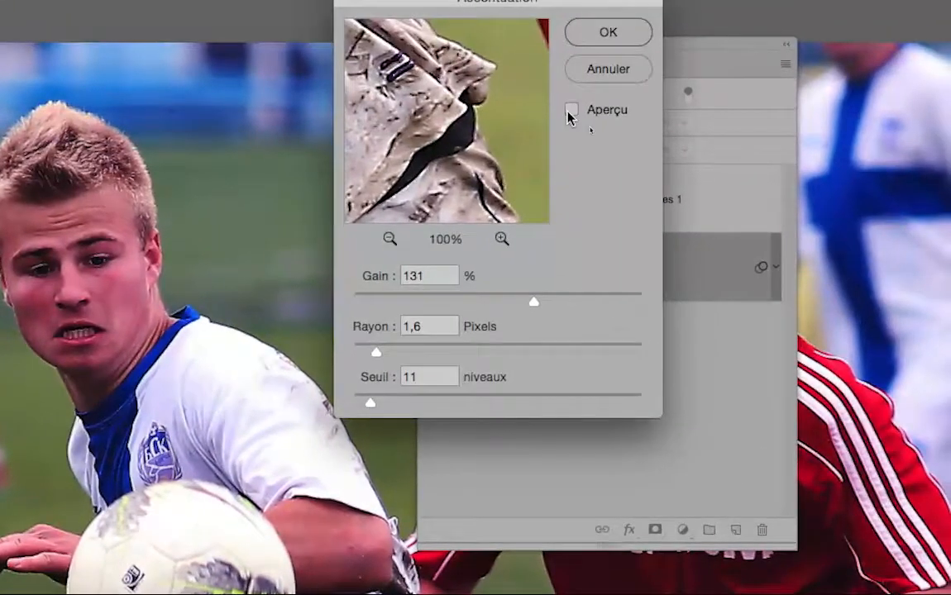
left_click(568, 112)
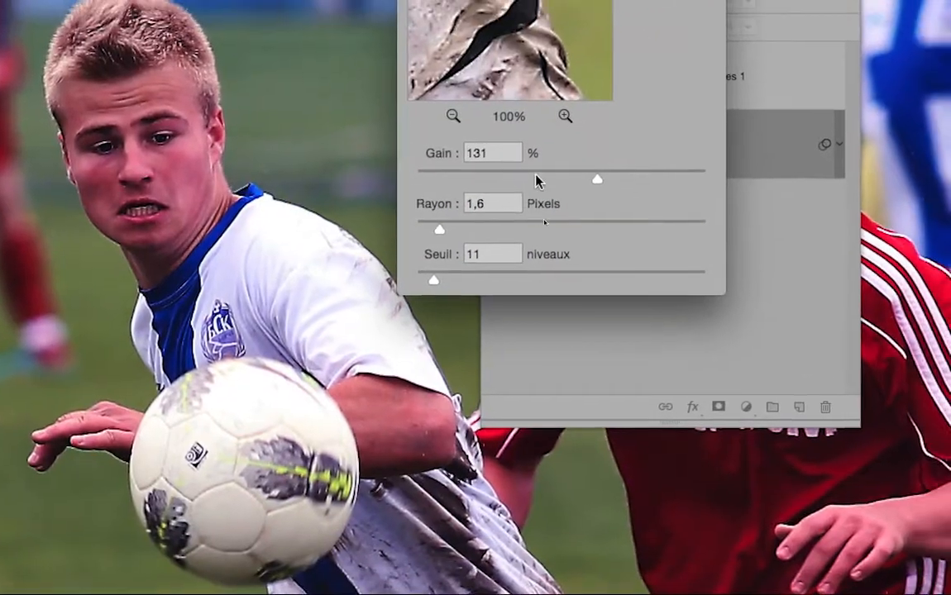
Try softer Accentuation settings of Gain 82 %, Rayon 2,5 pixels and Seuil 5 niveaux
left_click(479, 295)
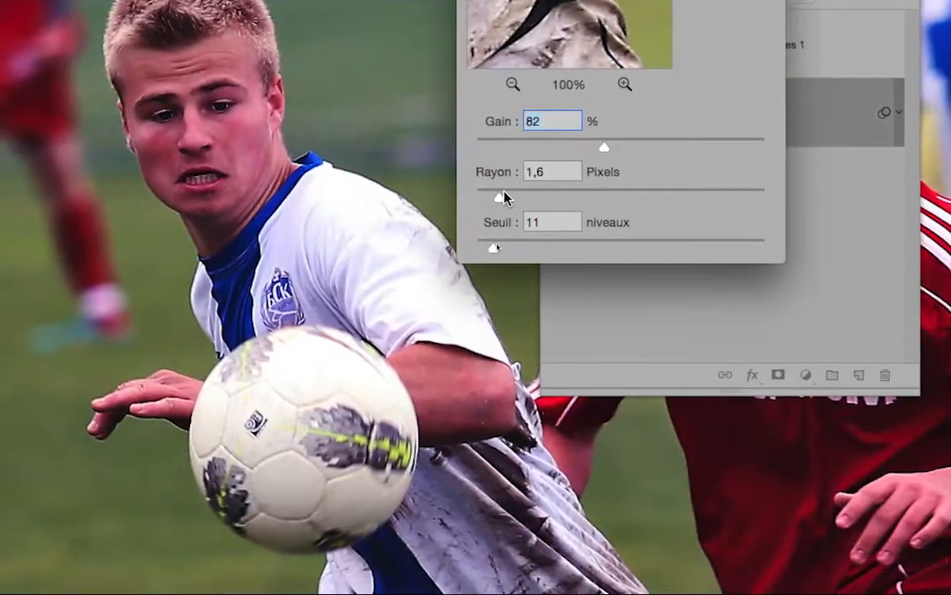
left_click_drag(460, 224, 465, 227)
left_click_drag(507, 199, 510, 199)
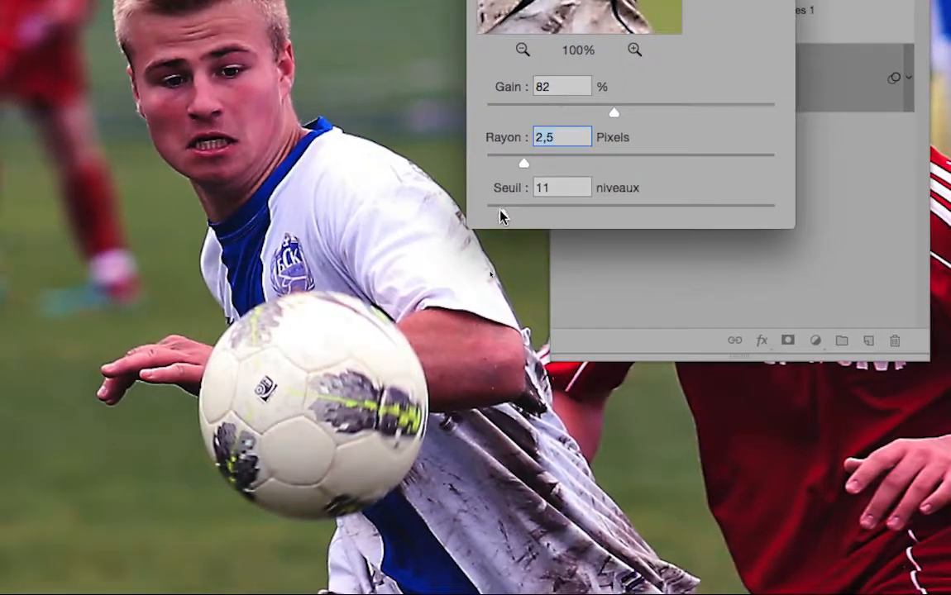
left_click_drag(485, 247, 470, 249)
left_click_drag(496, 213, 501, 217)
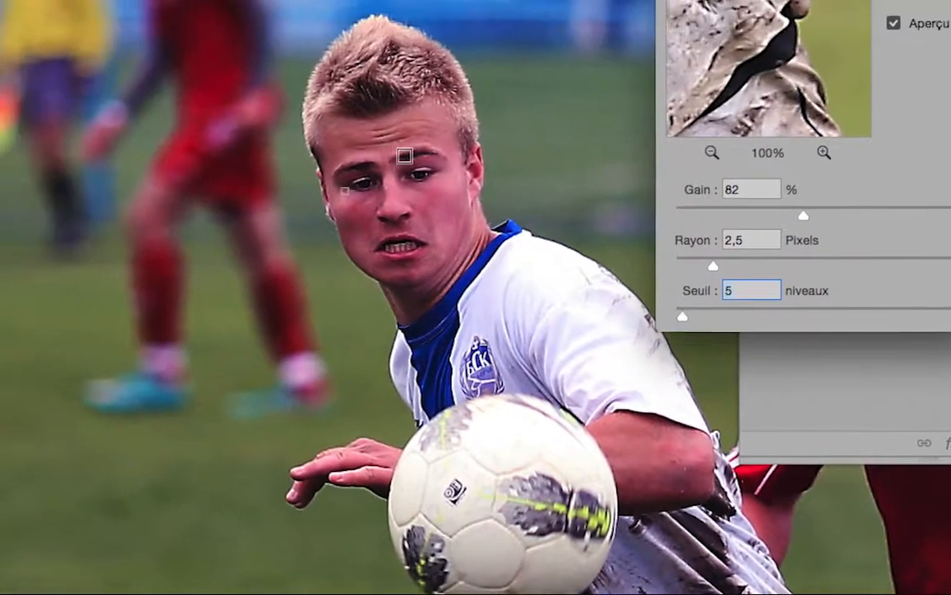
Examine the blond player's face with and without the sharpening preview, and cancel the Accentuation filter
scroll(370, 169, "up", 2)
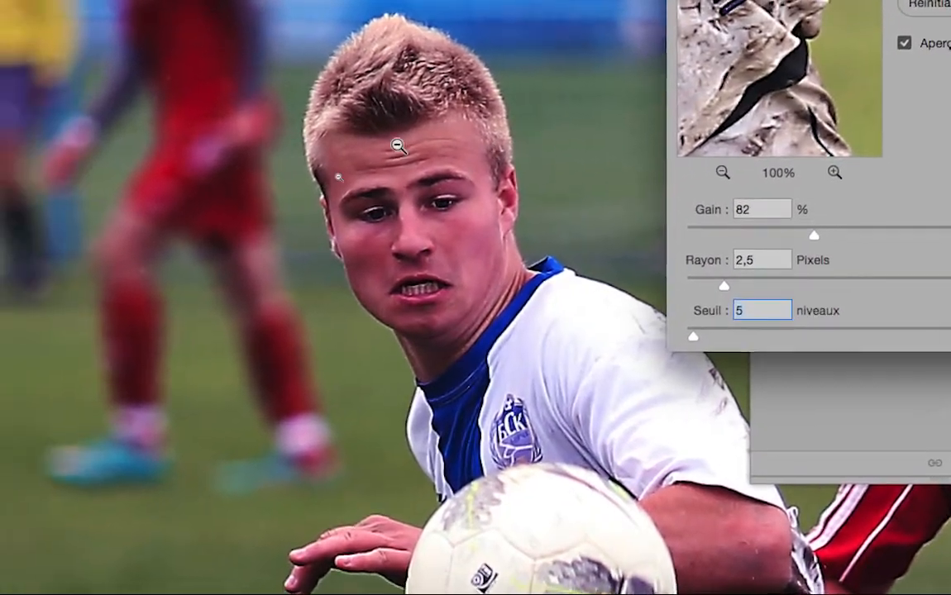
scroll(397, 145, "up", 2)
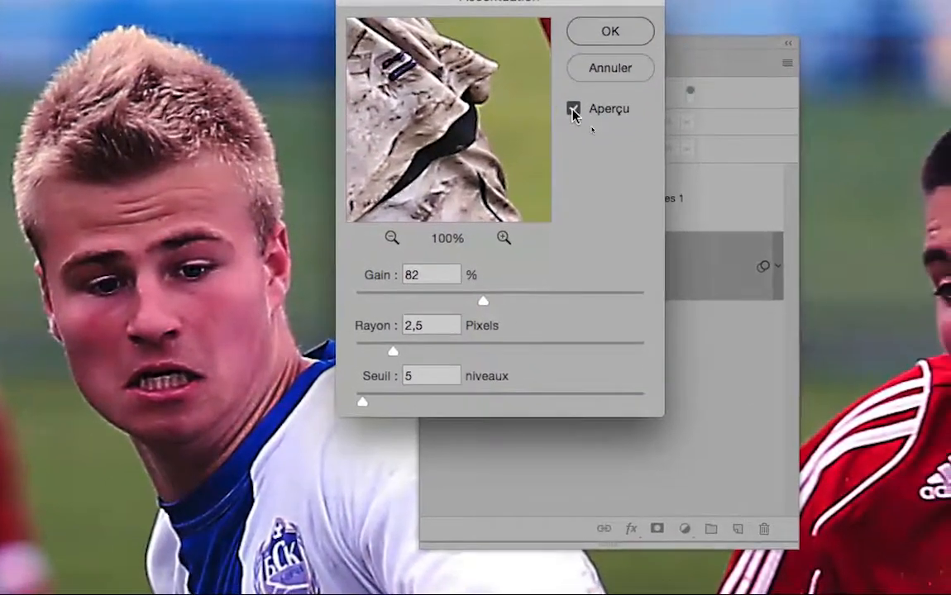
left_click(823, 18)
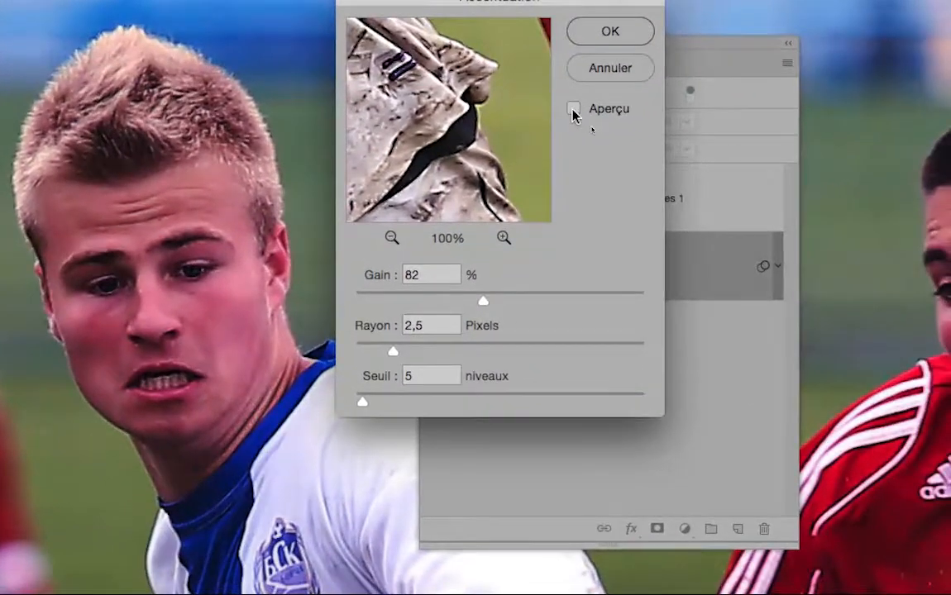
left_click(573, 110)
left_click(573, 110)
left_click(573, 110)
key("alt")
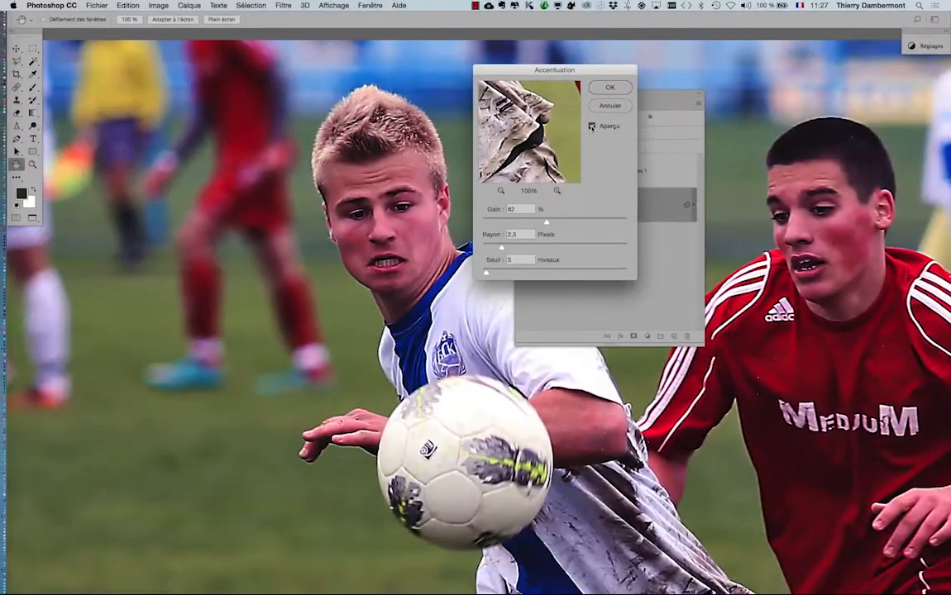
left_click(607, 67)
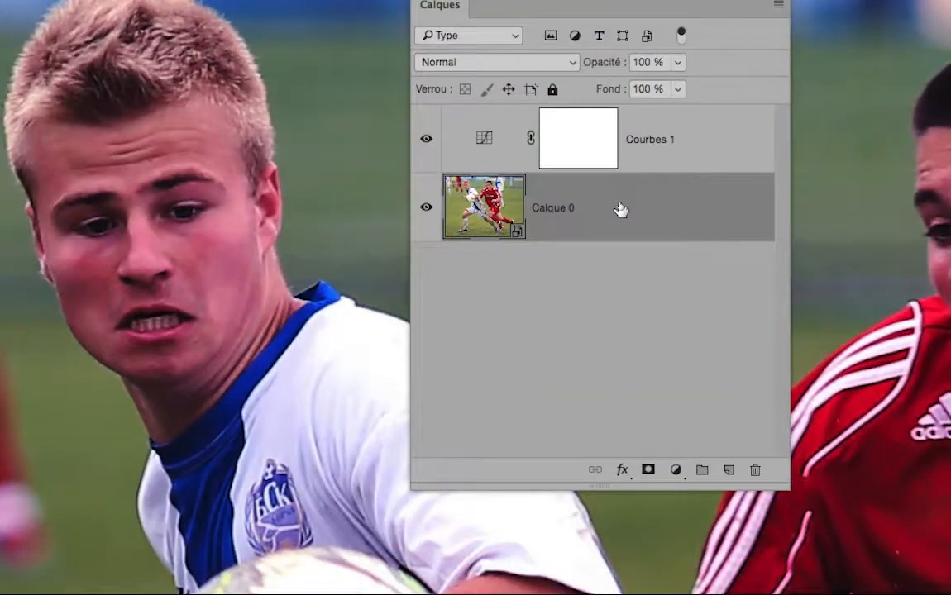
Duplicate Calque 0 and apply the Passe-haut filter to the copy with a radius of 6,6 pixels
left_click_drag(621, 210, 731, 471)
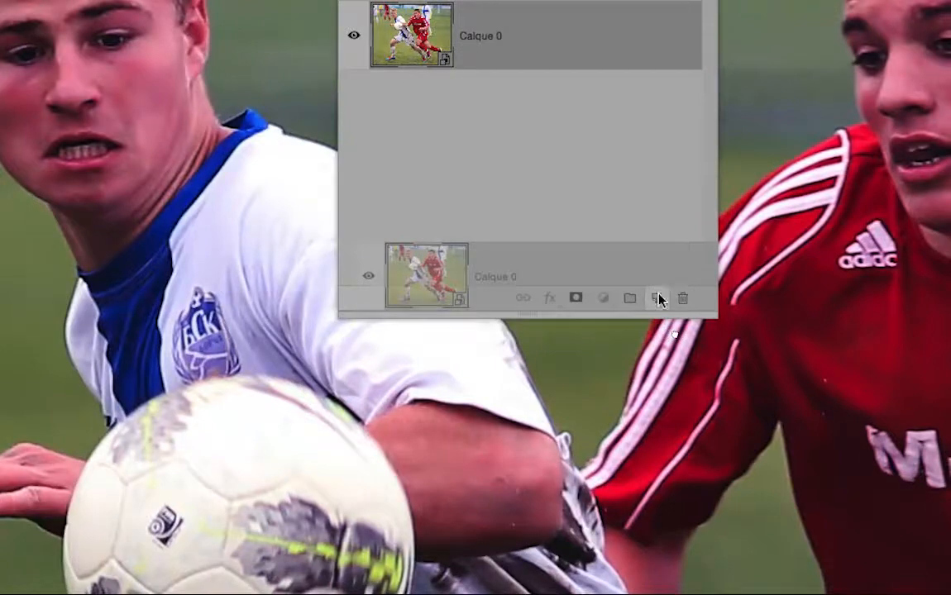
left_click_drag(659, 299, 659, 300)
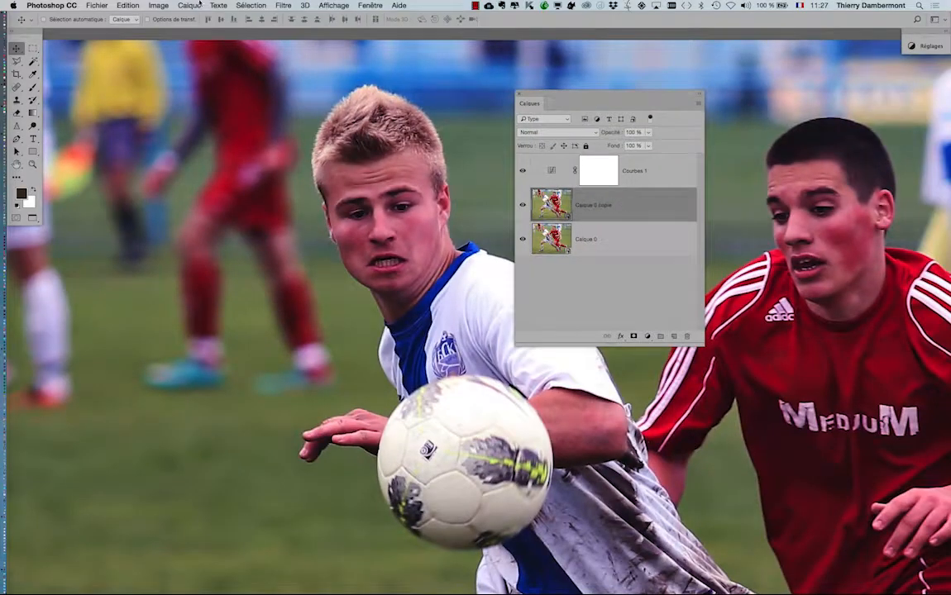
left_click(283, 5)
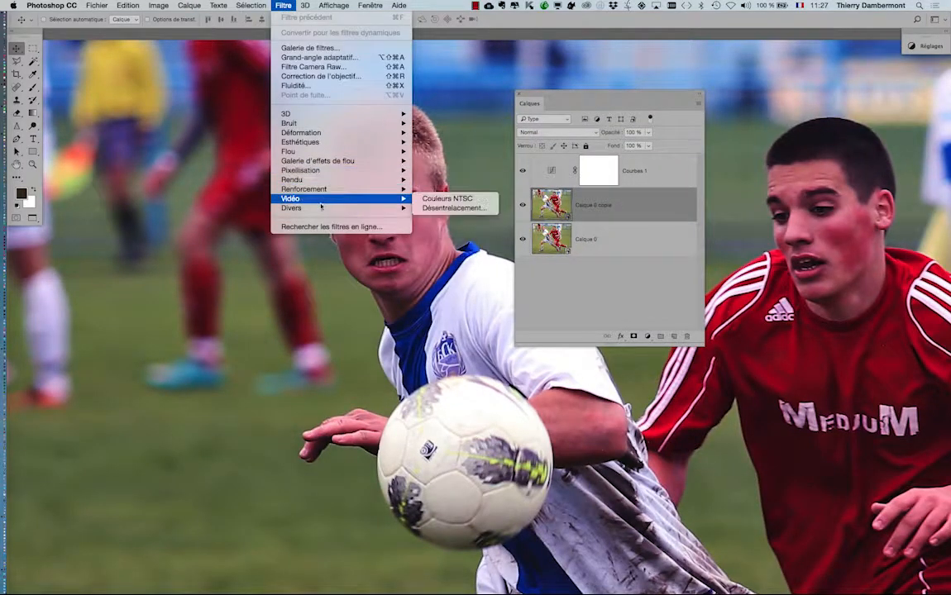
mouse_move(347, 208)
left_click(444, 238)
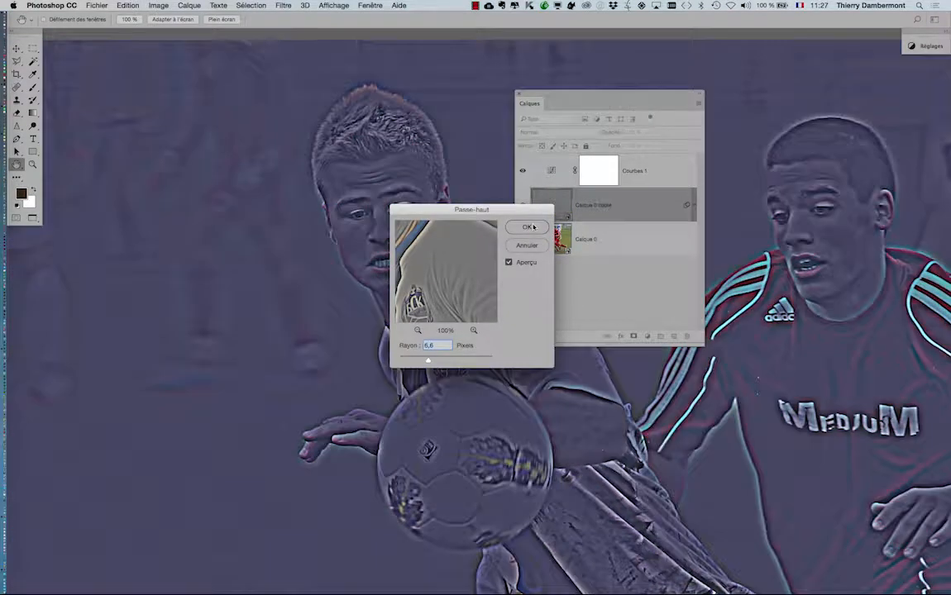
left_click(528, 227)
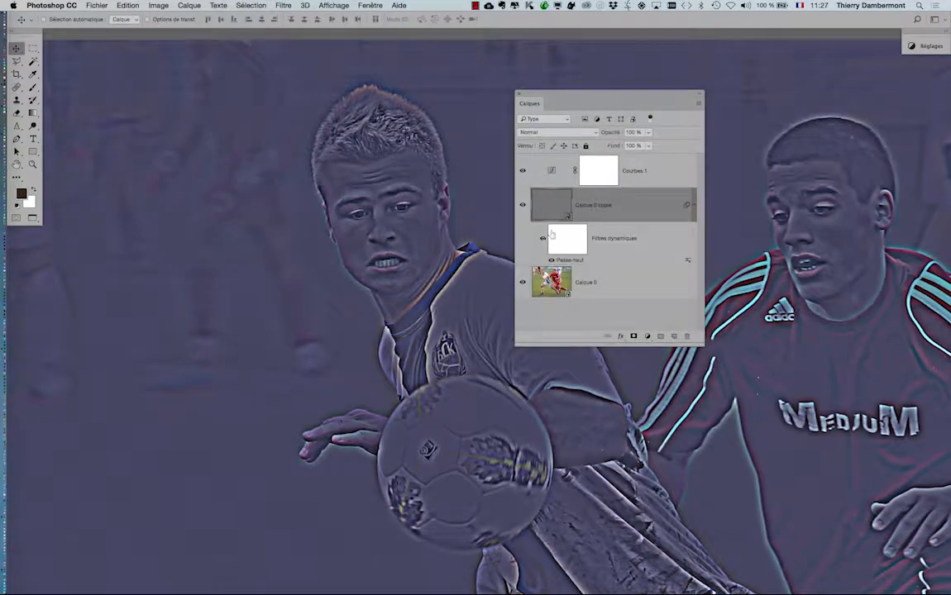
Reduce the Passe-haut radius to 1,2 pixels and set the copy's blending mode to Incrustation
double_click(566, 261)
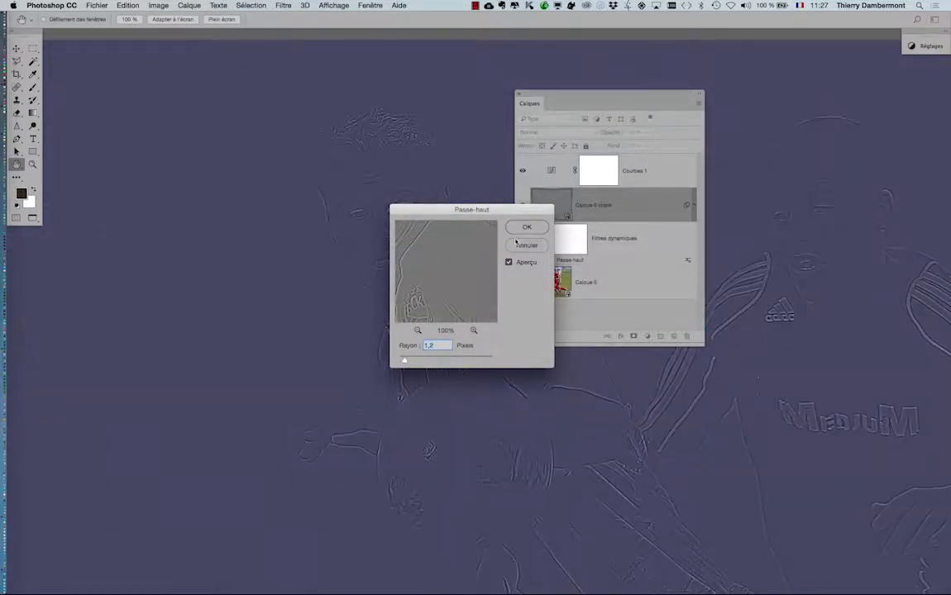
left_click(526, 226)
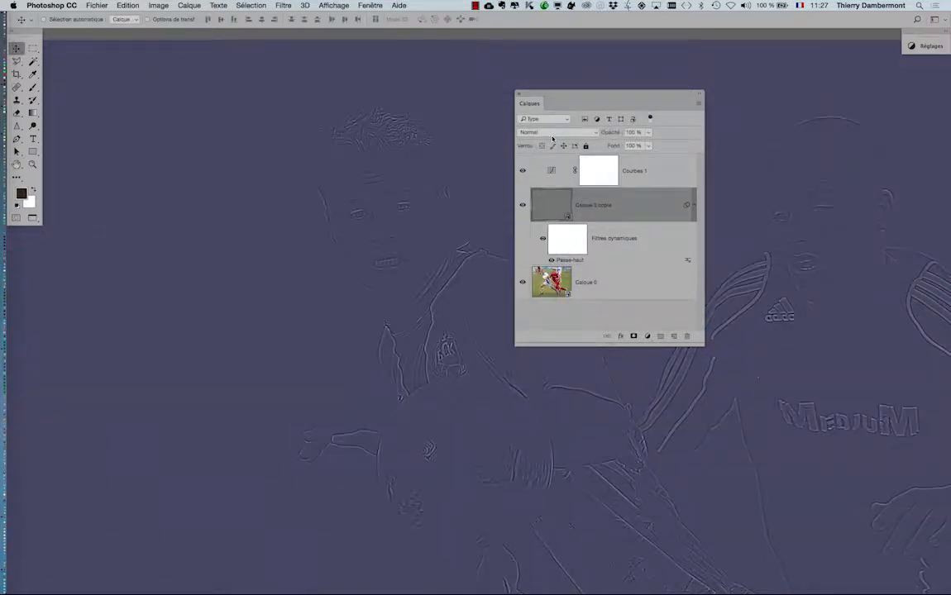
left_click(552, 134)
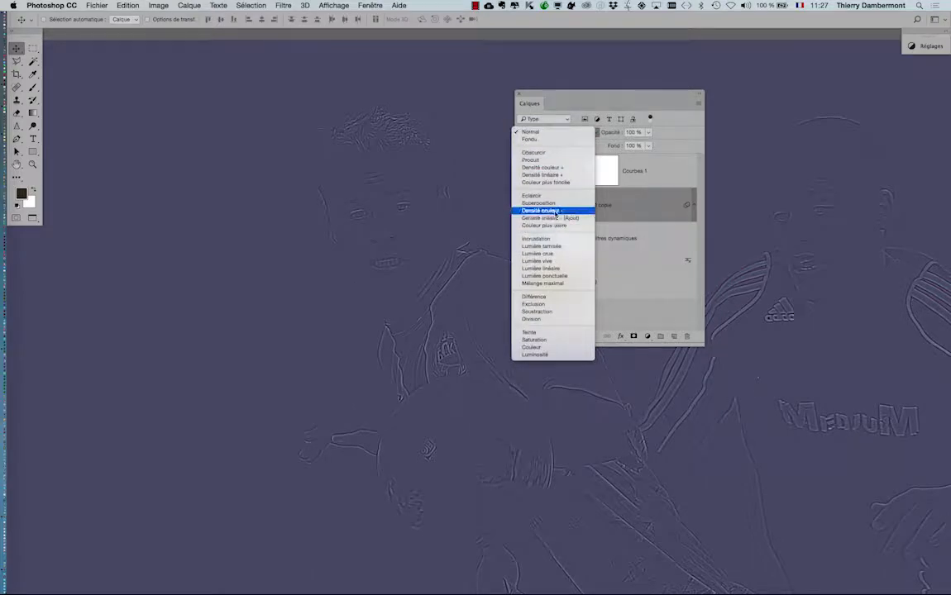
left_click(556, 239)
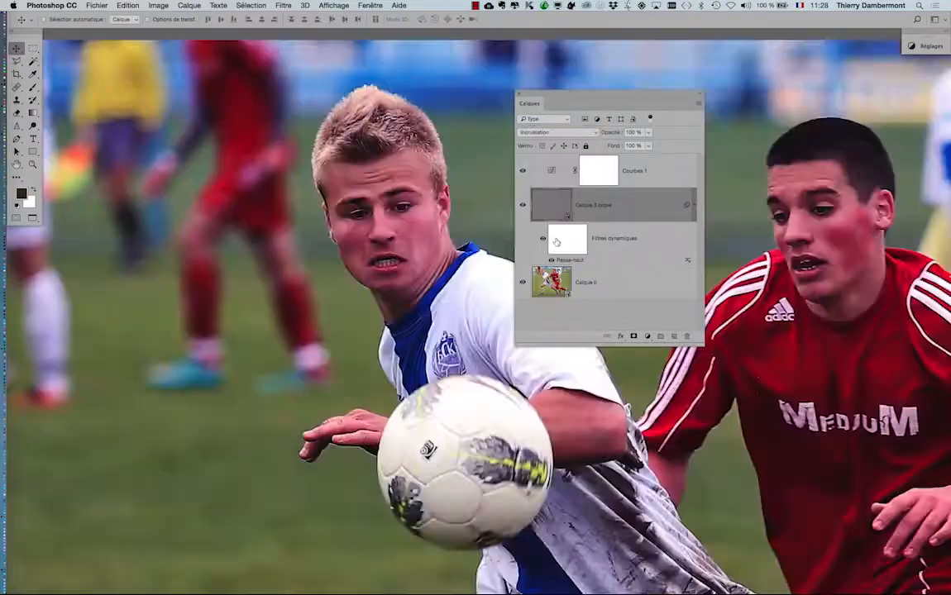
Raise the copy's Passe-haut radius to about 2,5 pixels, judging the sharpening on the players' faces
scroll(441, 195, "up", 3)
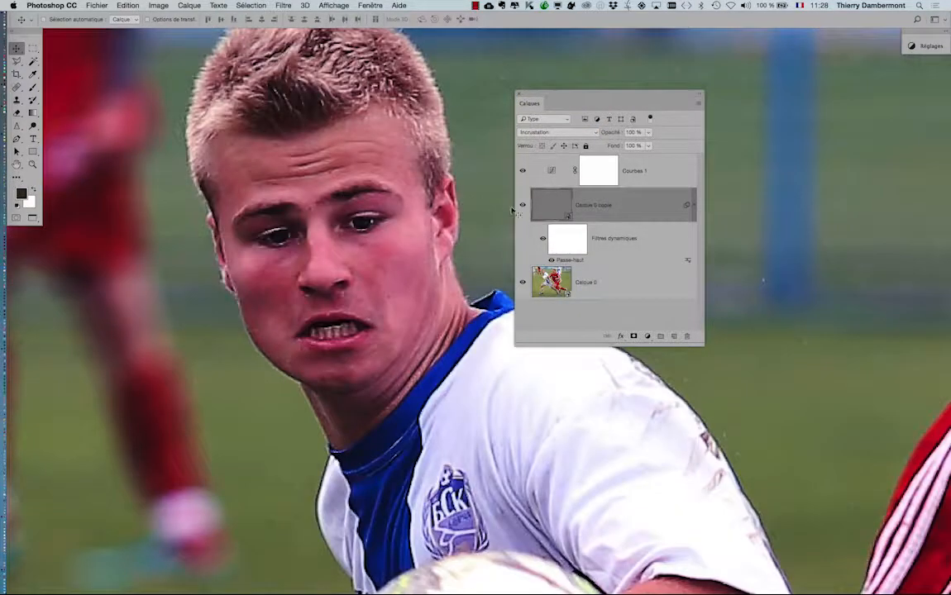
double_click(569, 260)
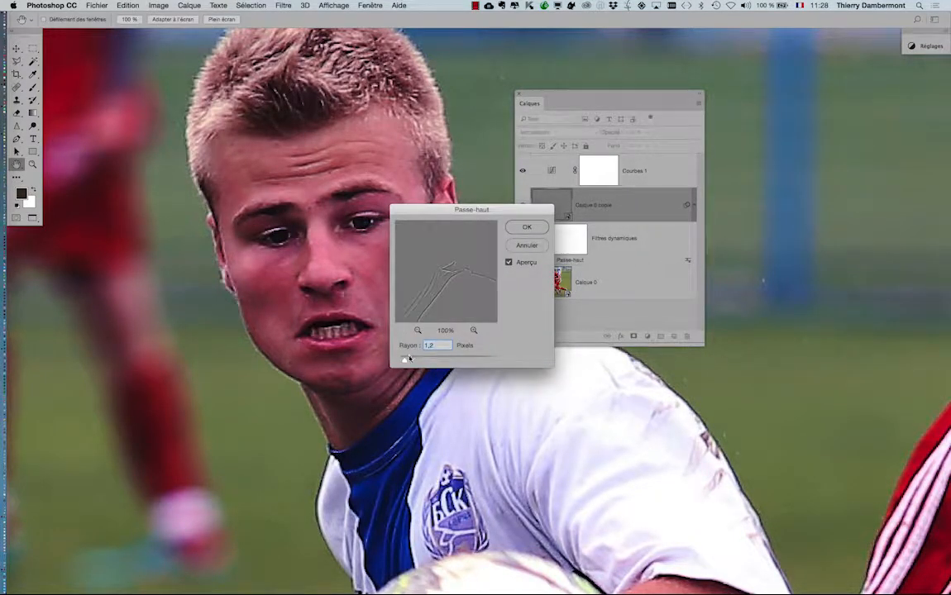
left_click_drag(406, 358, 411, 360)
key("super+minus")
key("super+minus")
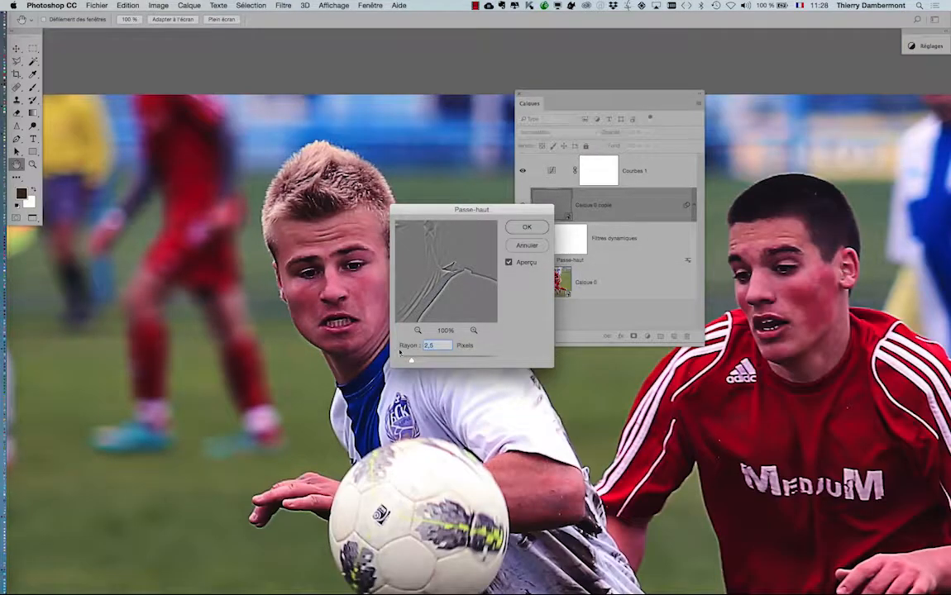
left_click_drag(410, 359, 411, 358)
left_click(526, 226)
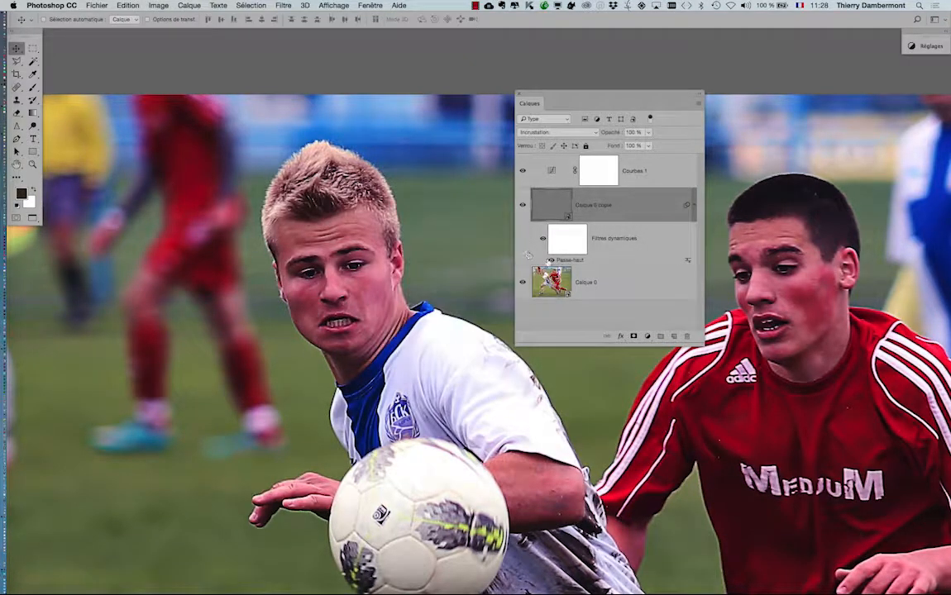
Compare the image with and without the Passe-haut filter, the Calque 0 copie layer and the Courbes 1 adjustment
left_click(551, 260)
left_click(551, 260)
left_click(523, 206)
left_click(523, 206)
left_click(523, 206)
left_click(523, 205)
left_click(522, 172)
left_click(522, 171)
left_click(523, 171)
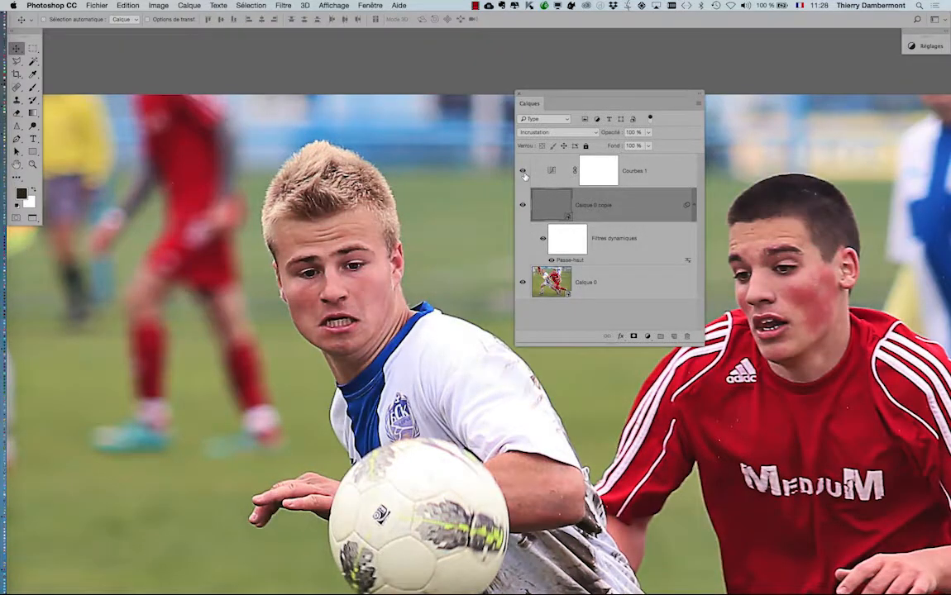
left_click(522, 205)
left_click(523, 205)
Examine the sharpening on the two players at several magnifications, with and without the Calque 0 copie layer
left_click(415, 323, "alt")
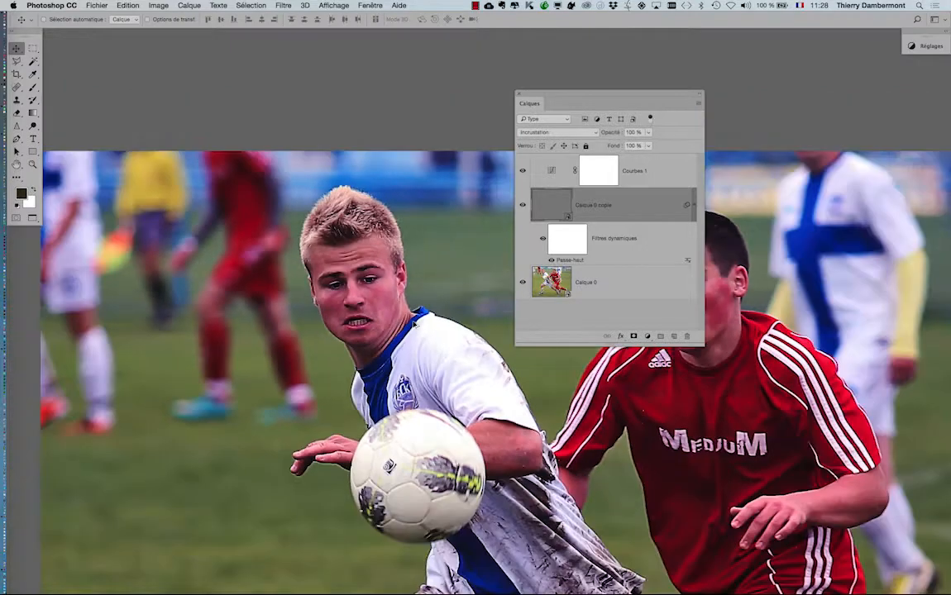
left_click_drag(409, 315, 262, 268)
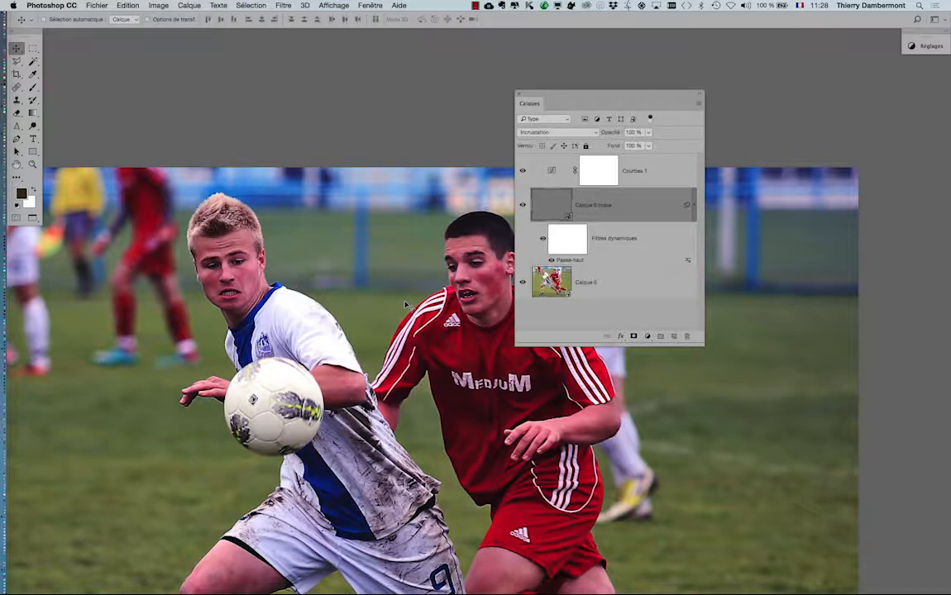
scroll(289, 280, "up", 2)
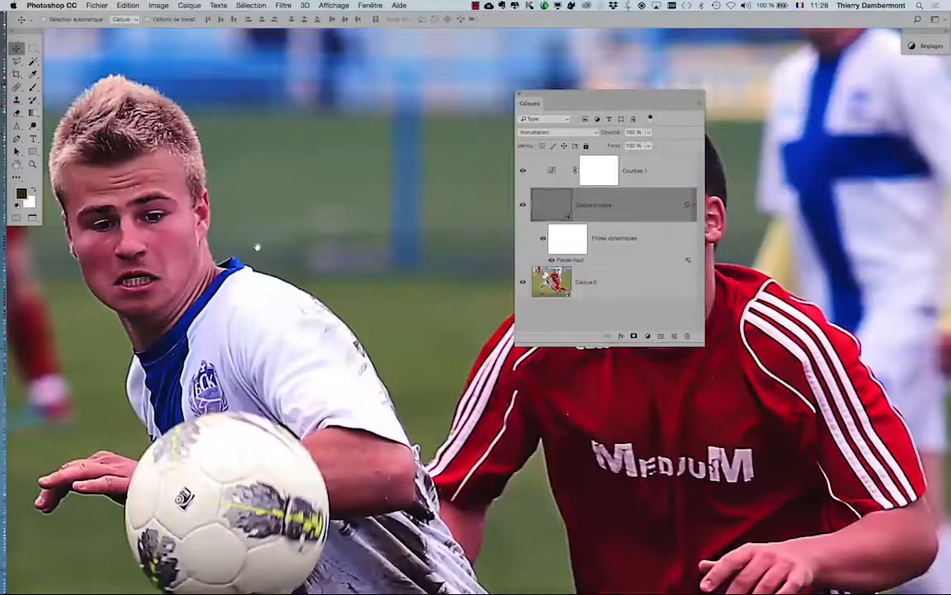
left_click_drag(258, 246, 375, 230)
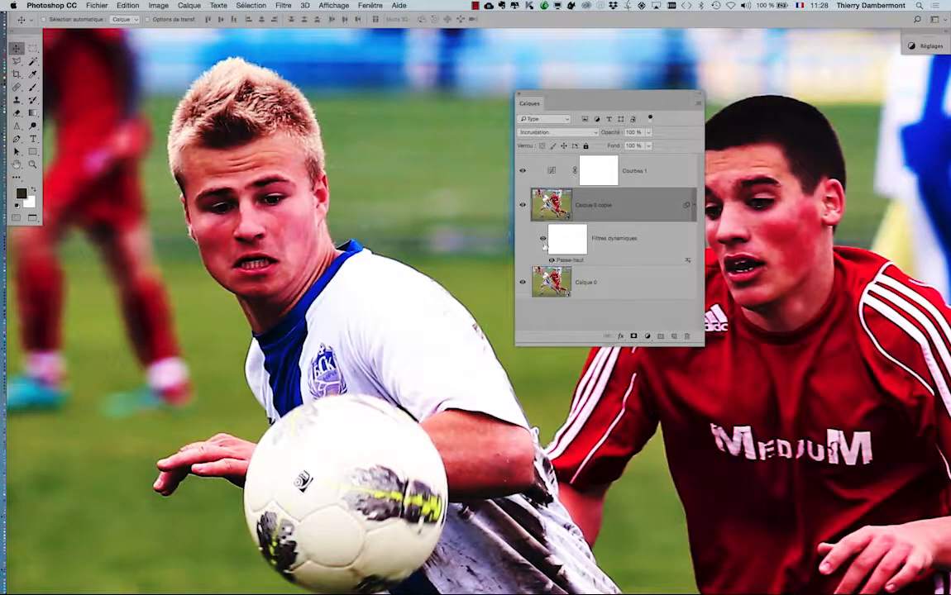
left_click(522, 204)
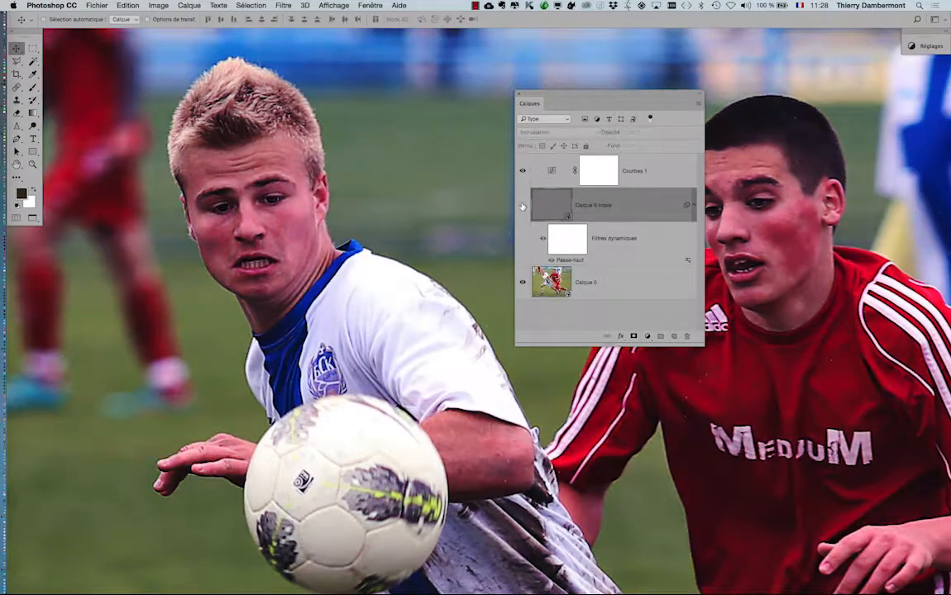
left_click(522, 204)
left_click(522, 204)
left_click(522, 205)
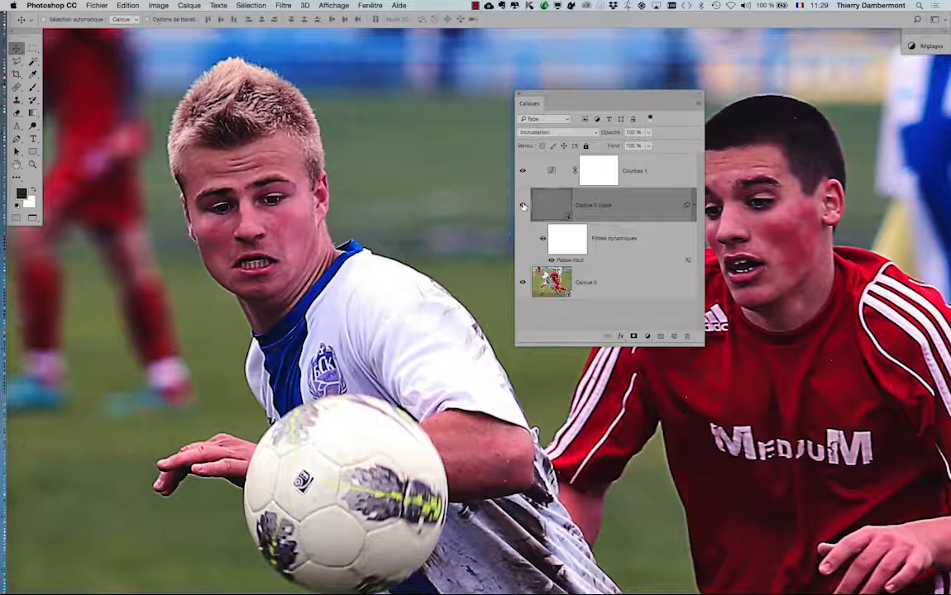
left_click(522, 205)
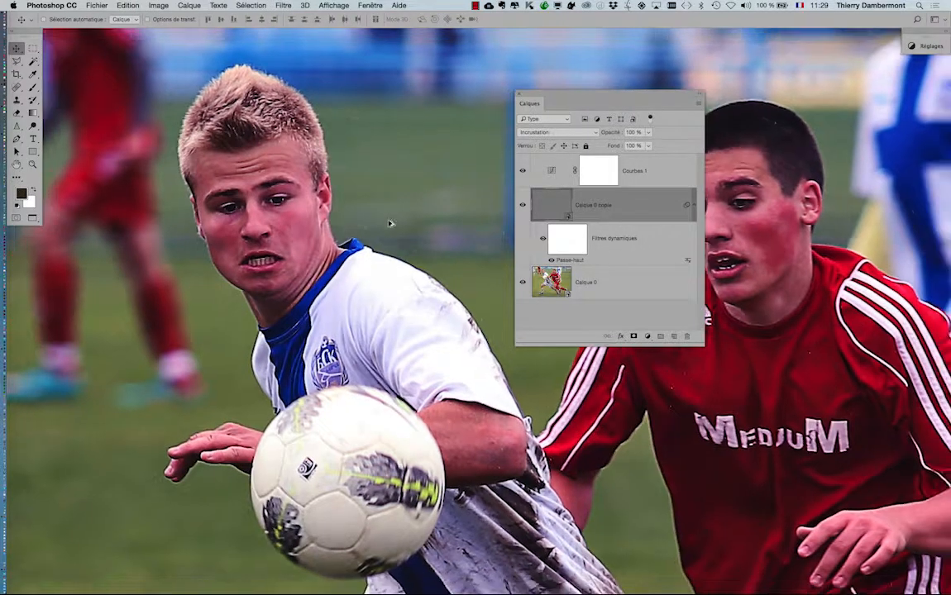
scroll(390, 224, "down", 2)
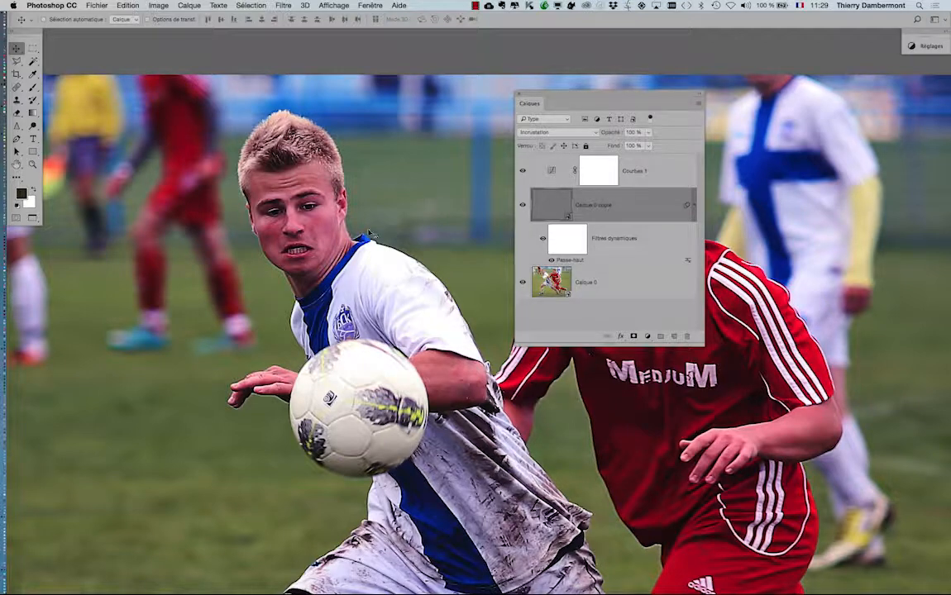
Switch to Firefox and open a new browser window, enlarged to fill the screen
mouse_move(9, 452)
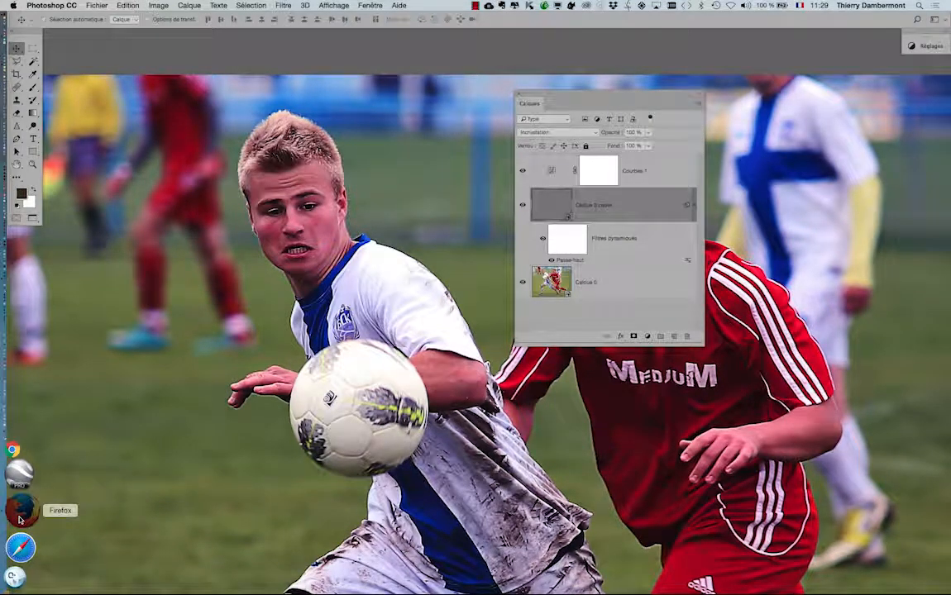
left_click(20, 516)
left_click(70, 5)
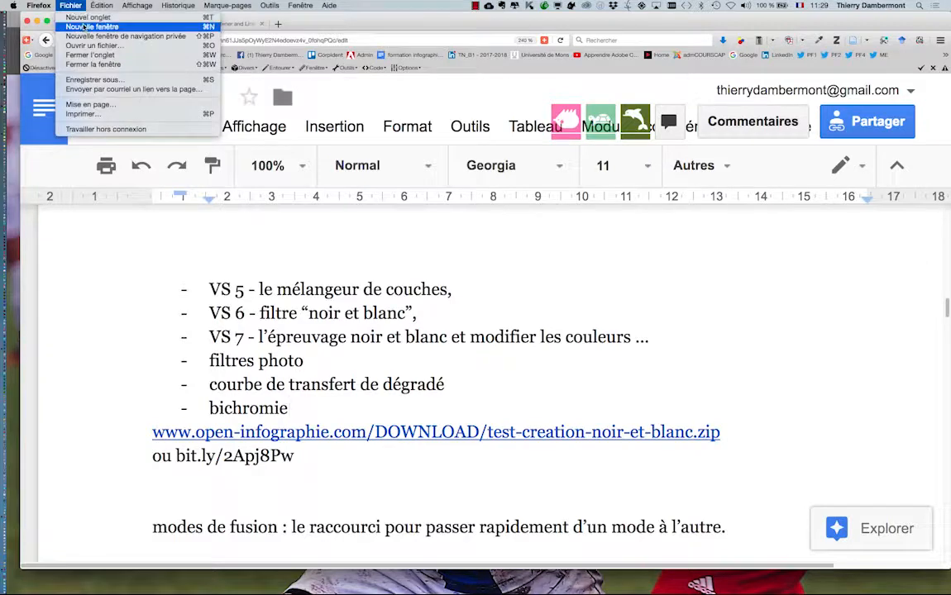
left_click(85, 27)
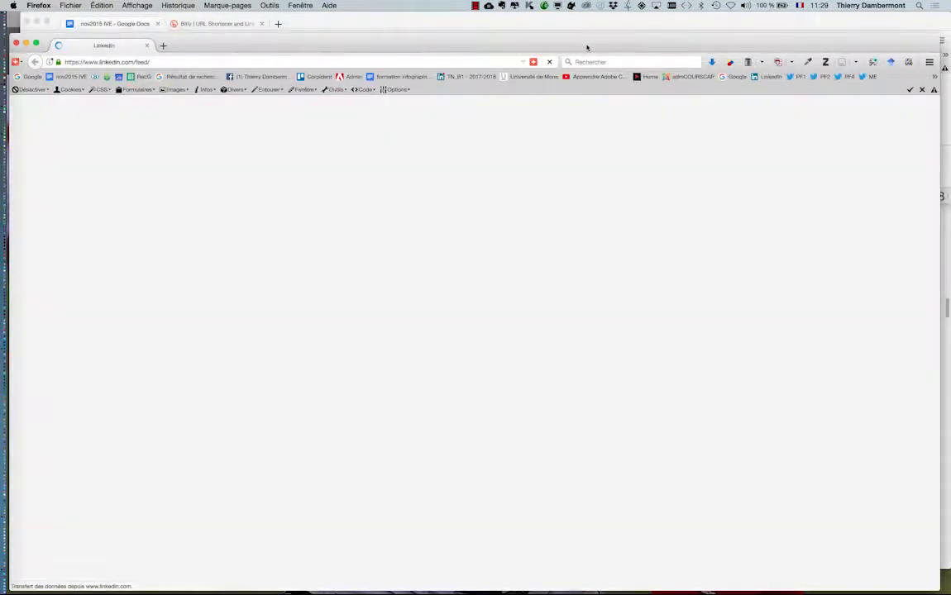
left_click_drag(587, 47, 587, 26)
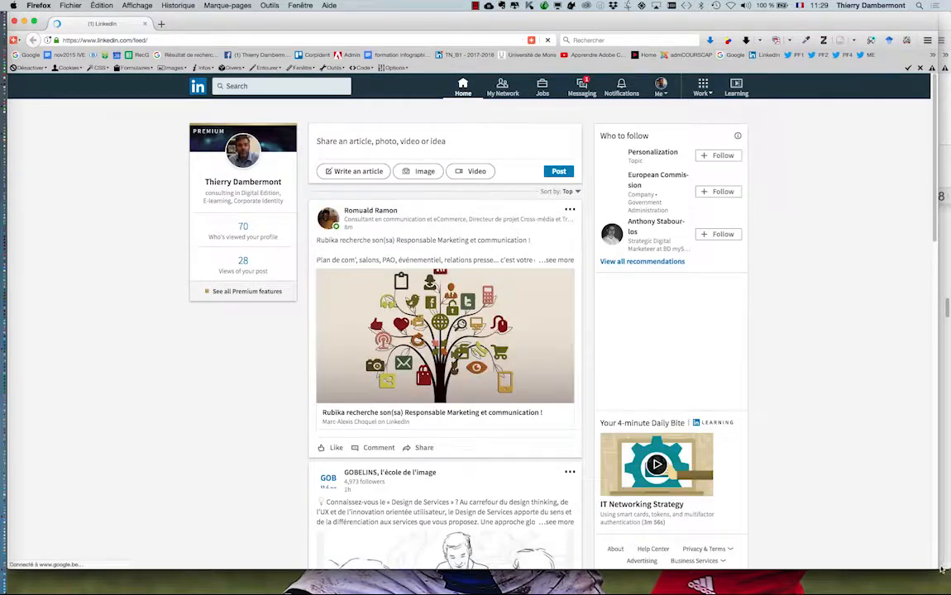
left_click_drag(941, 569, 950, 586)
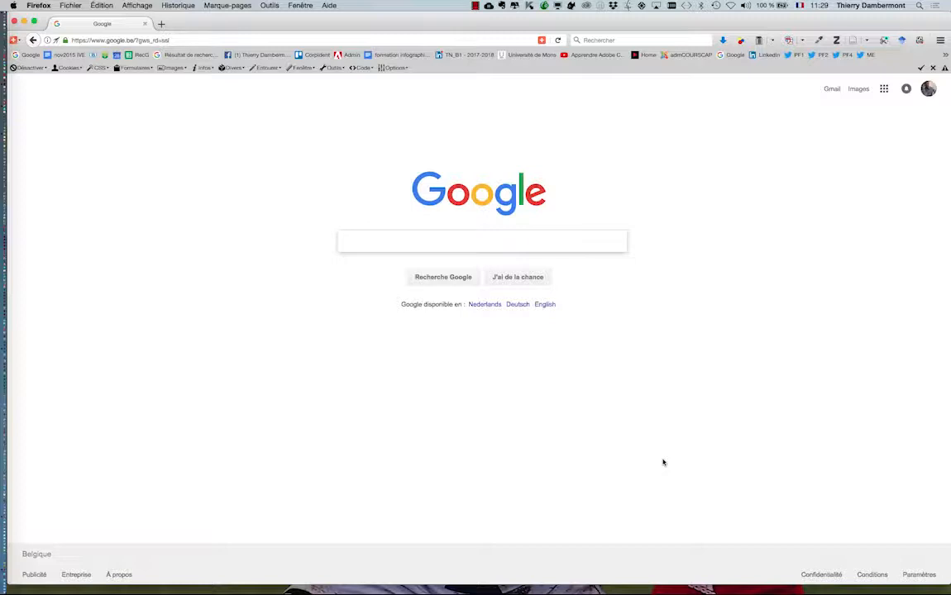
Search Google for "offset screen" and show the image results
type("offset")
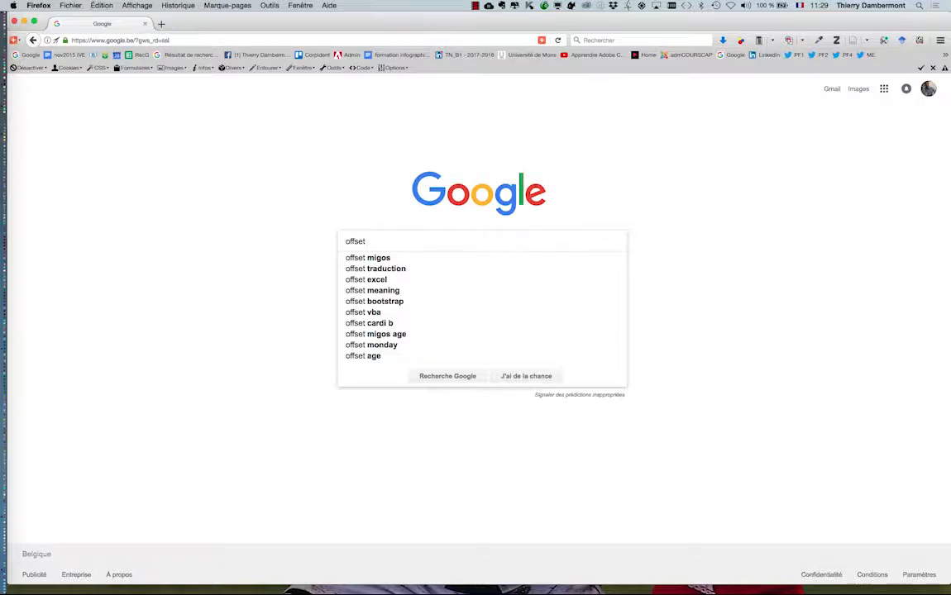
type(" screen")
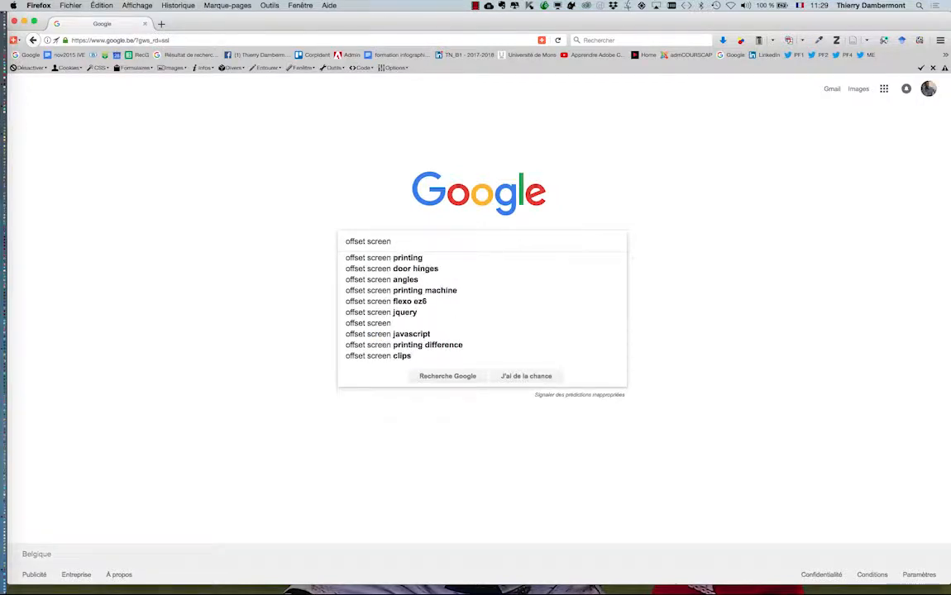
key("Return")
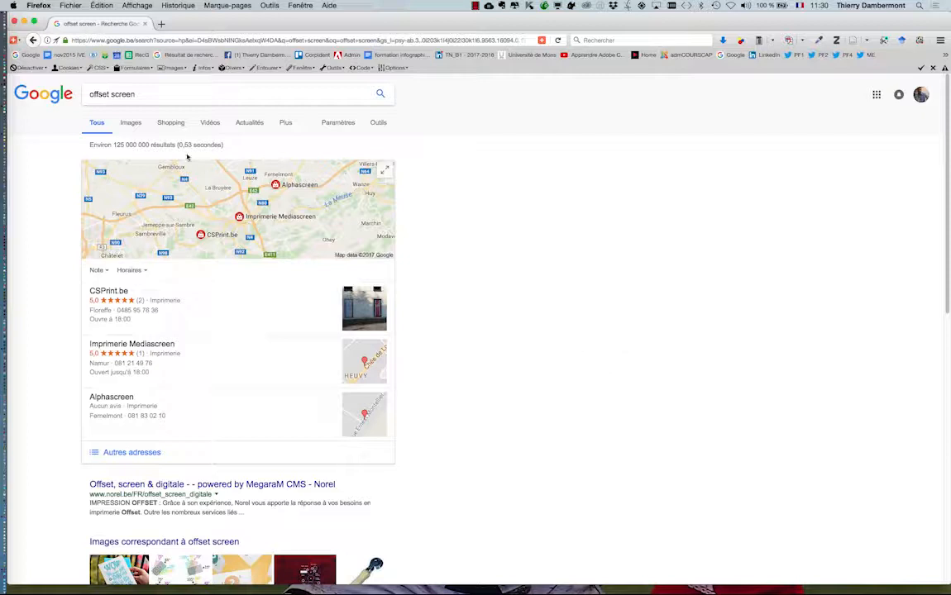
left_click(131, 124)
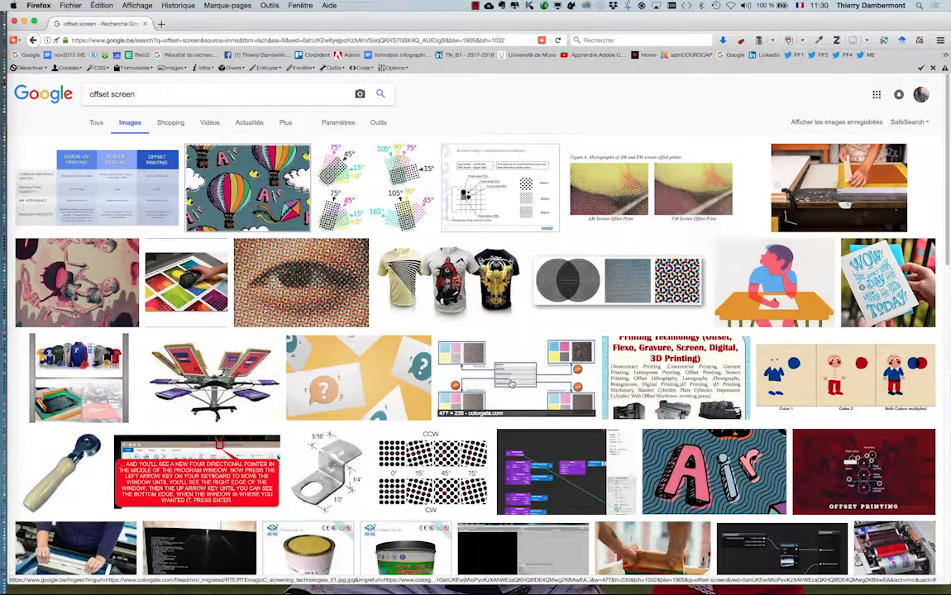
Open the halftone eye picture 87_offset_big.jpg at full size and enlarge it to 200% to examine the printing dots
left_click(305, 272, "super")
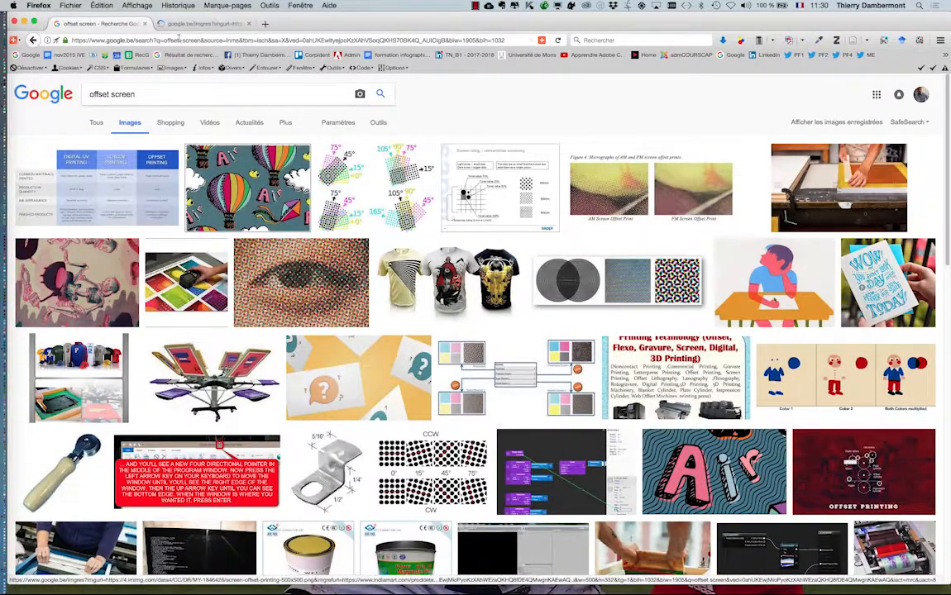
left_click(192, 28)
left_click(699, 284)
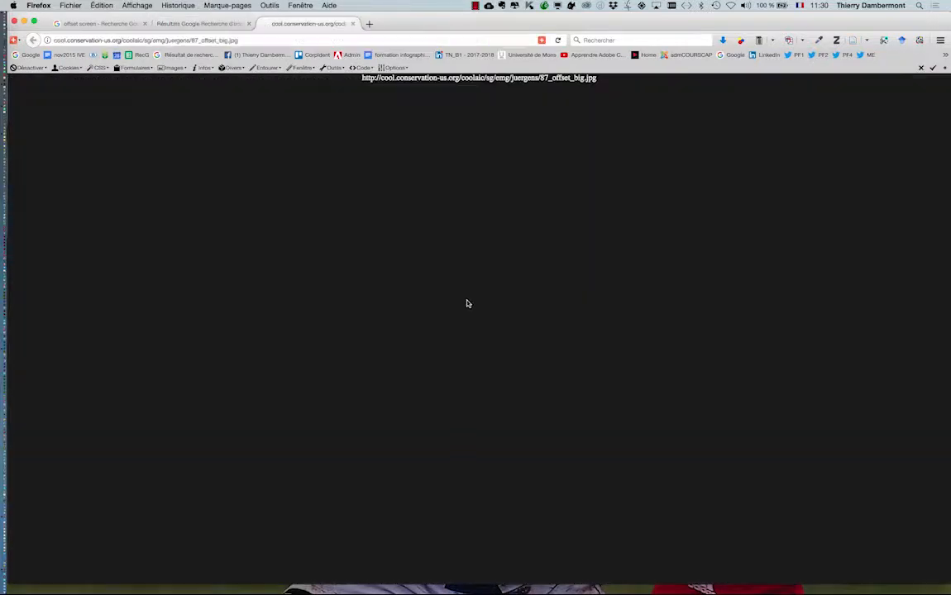
key("super+plus")
key("super+plus")
key("super+plus")
key("super+plus")
key("super+plus")
key("super+plus")
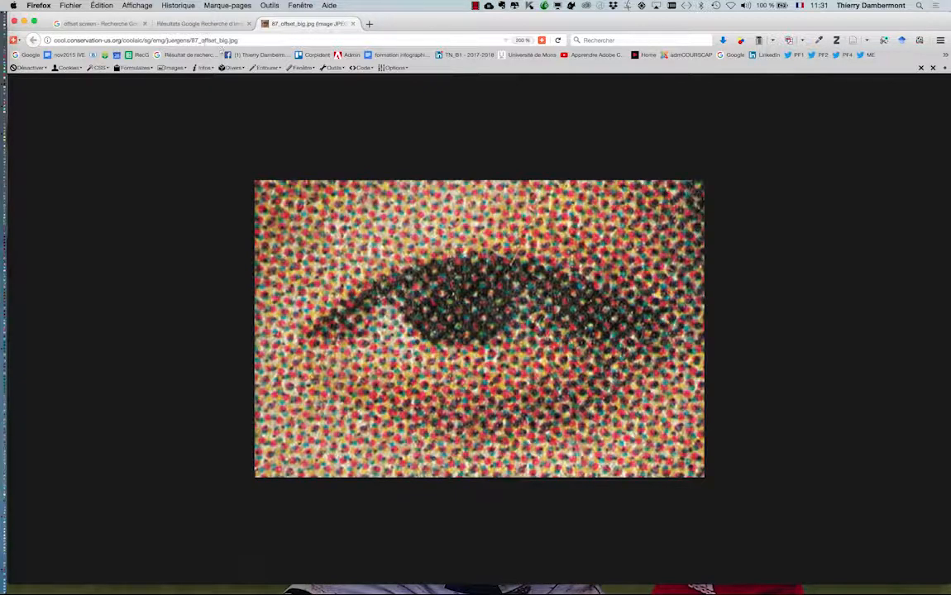
Open the moire-layout.jpg picture from the "offset screen" image results and enlarge it to 240% to examine the overlapping screens
left_click(81, 24)
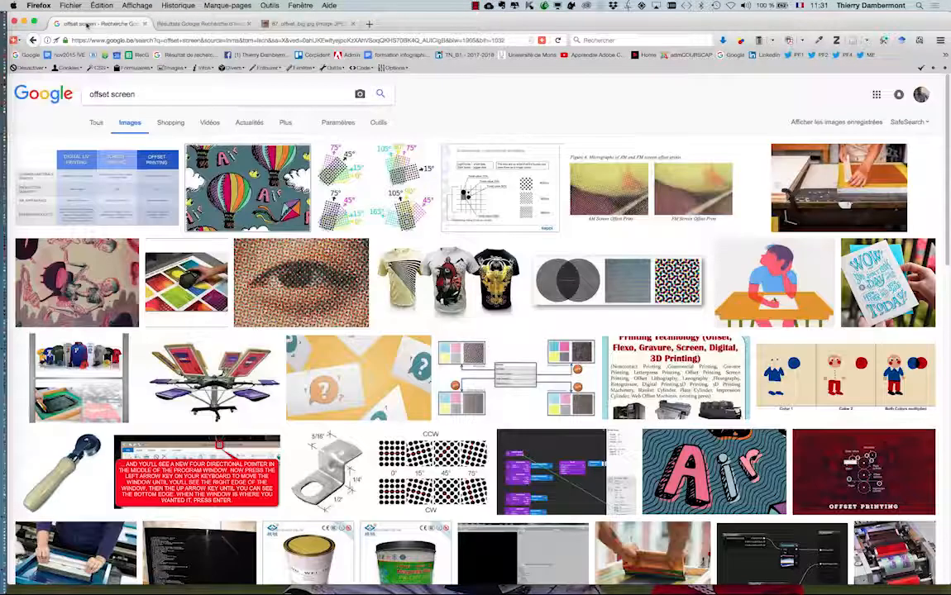
middle_click(613, 252)
left_click(185, 22)
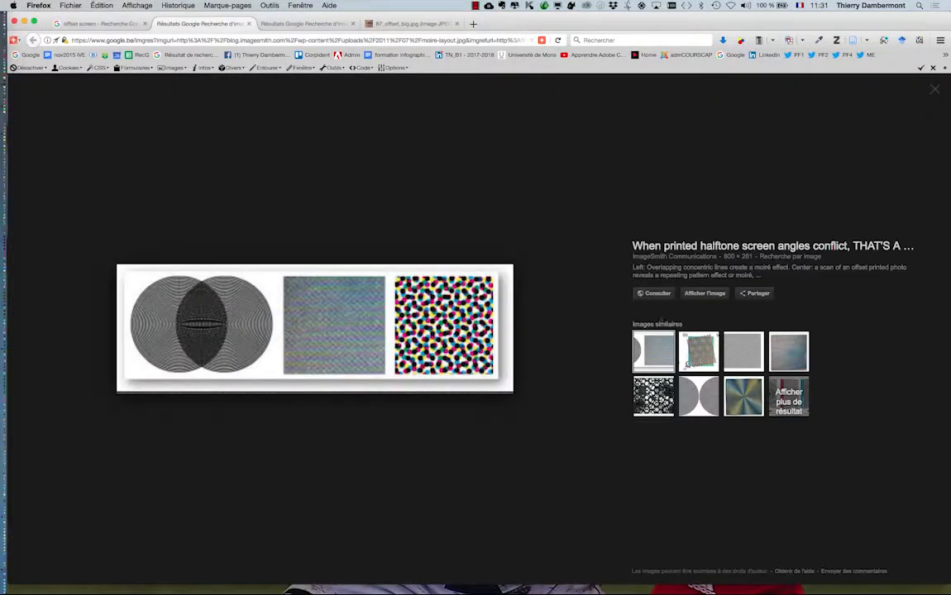
left_click(713, 295)
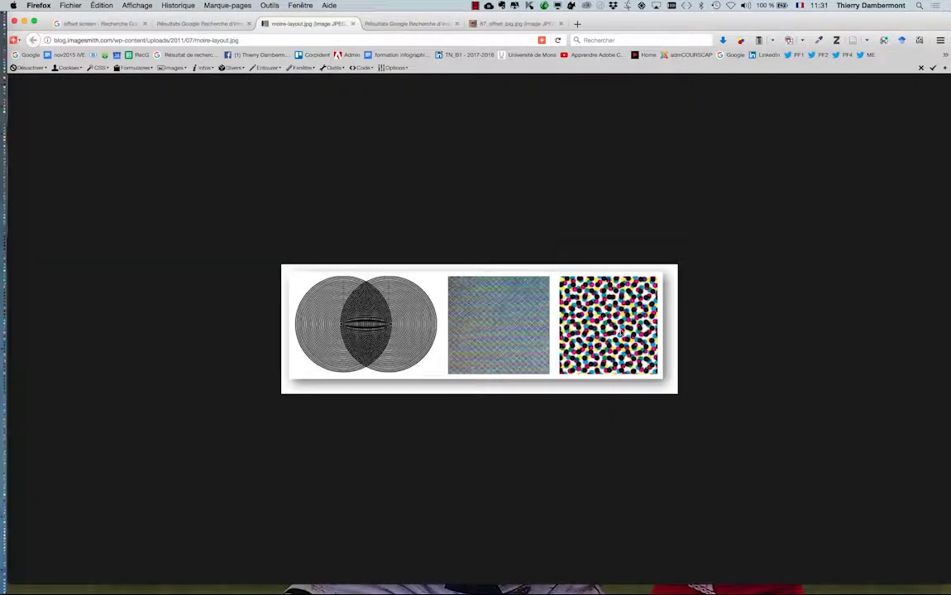
key("super+plus")
key("super+plus")
key("super+plus")
key("super+plus")
key("super+plus")
key("super+plus")
key("super+plus")
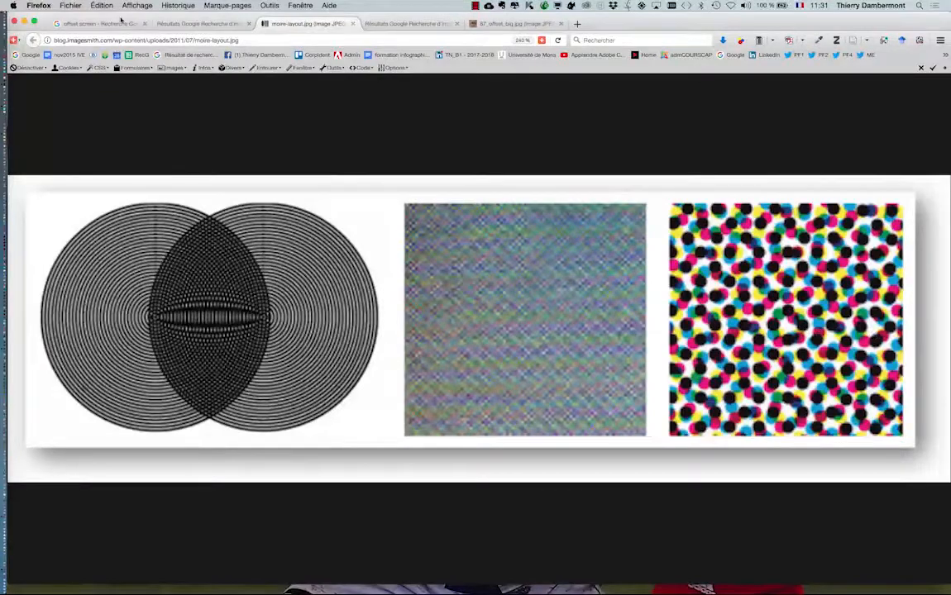
Close the moiré picture, browse the "offset screen" image results and search Google Images for "offset trame" instead
left_click(377, 25)
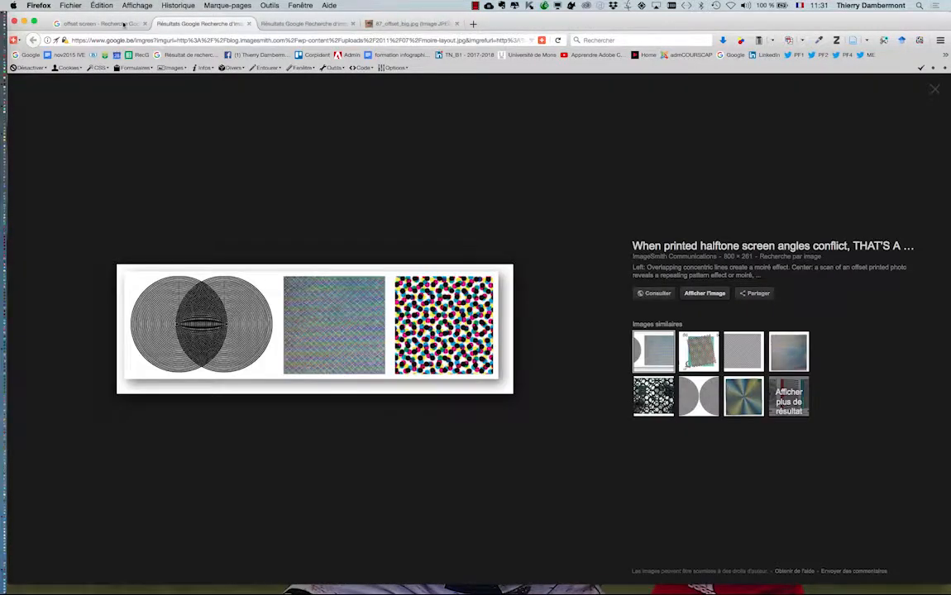
left_click(111, 24)
scroll(390, 294, "down", 4)
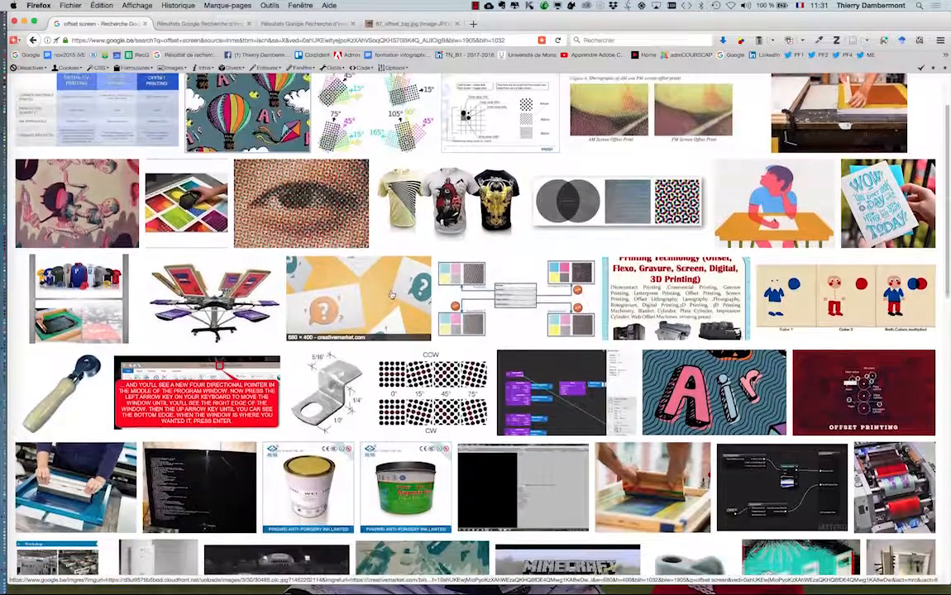
scroll(389, 294, "down", 10)
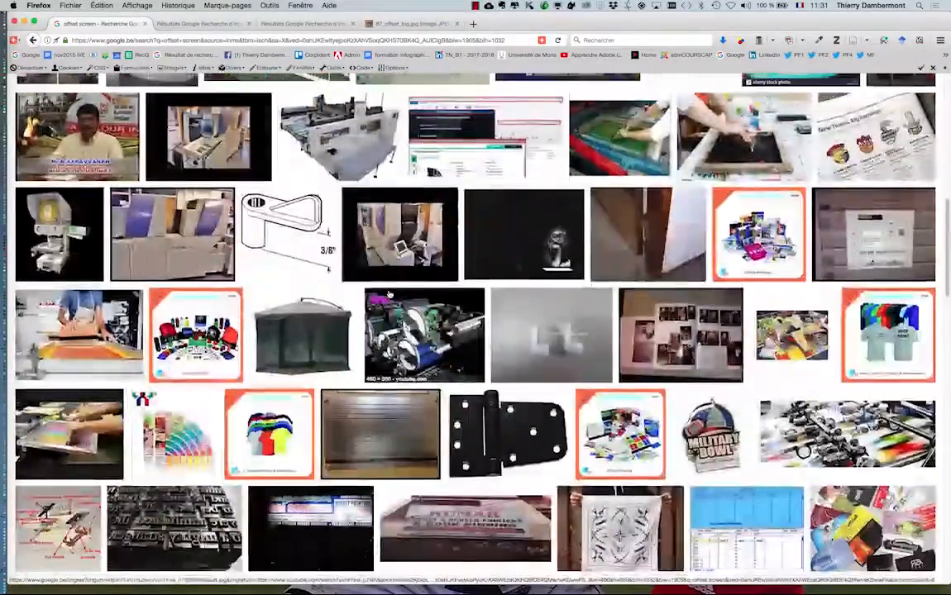
scroll(390, 294, "down", 8)
scroll(389, 294, "up", 20)
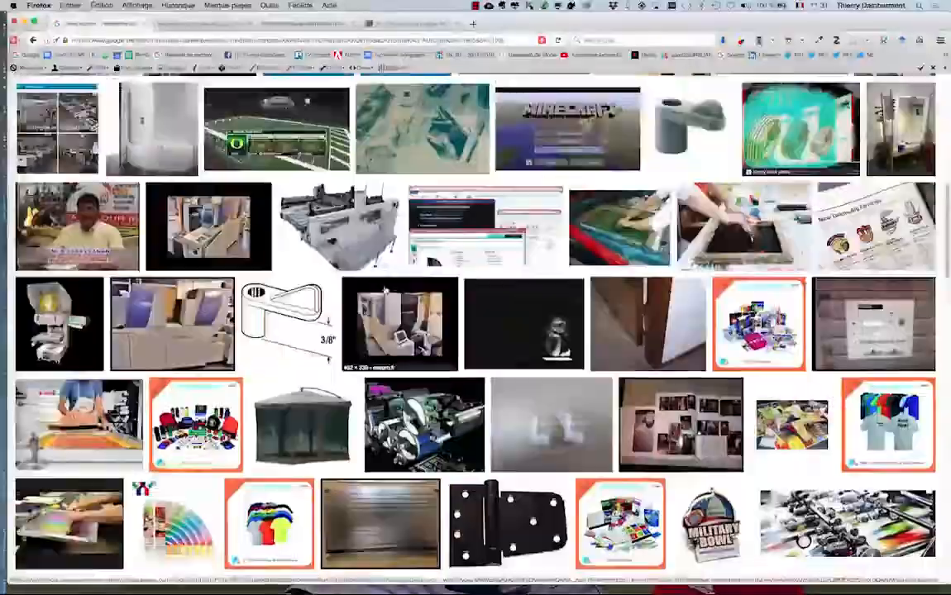
double_click(176, 94)
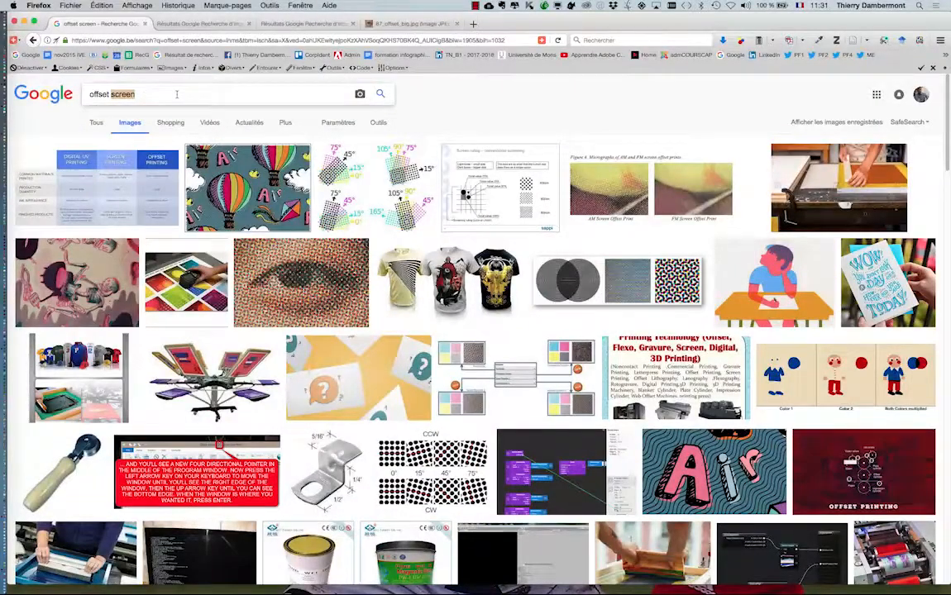
type("trame")
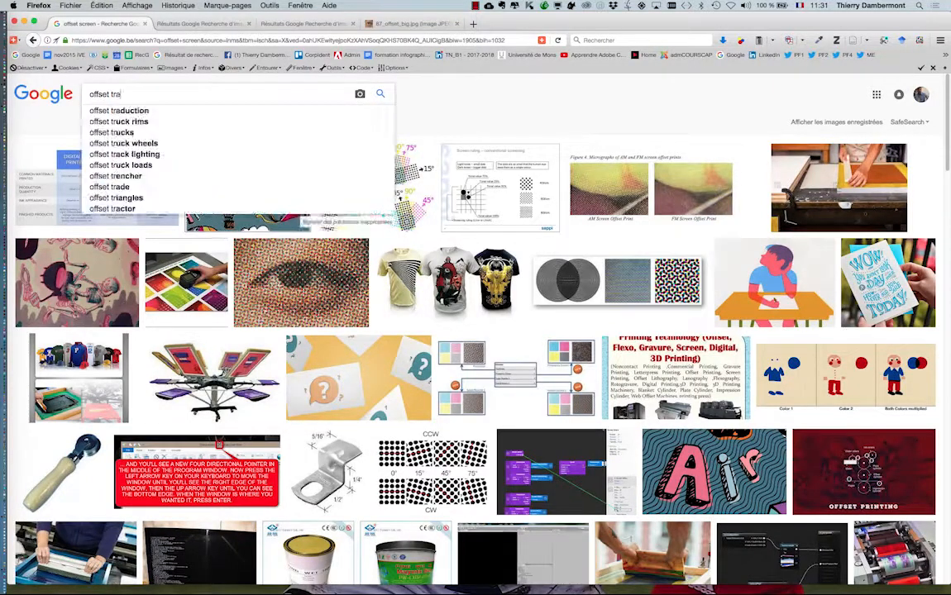
key("Return")
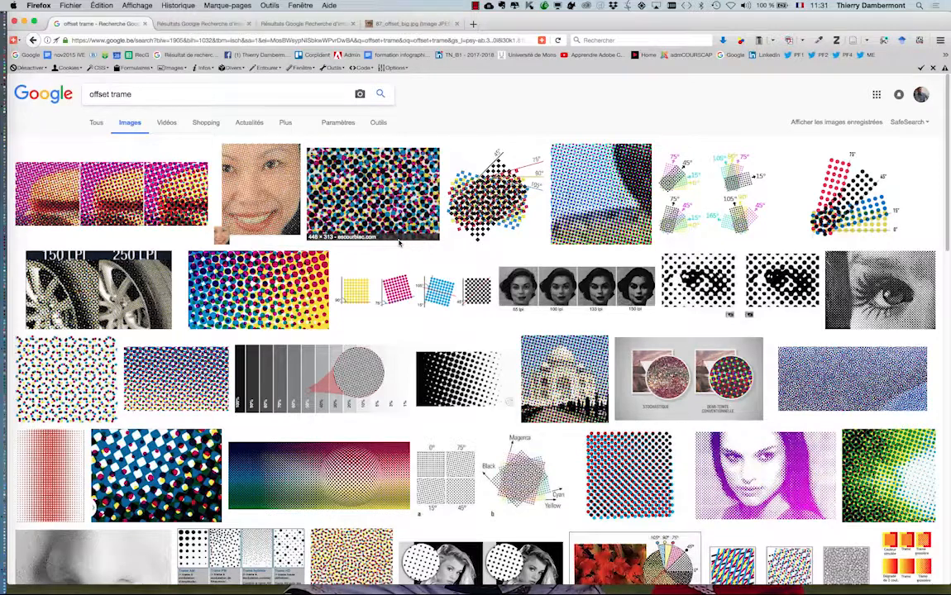
Open the Wikipedia picture of CMYK screen angles on its own and enlarge it
left_click(713, 191, "super")
left_click(199, 23)
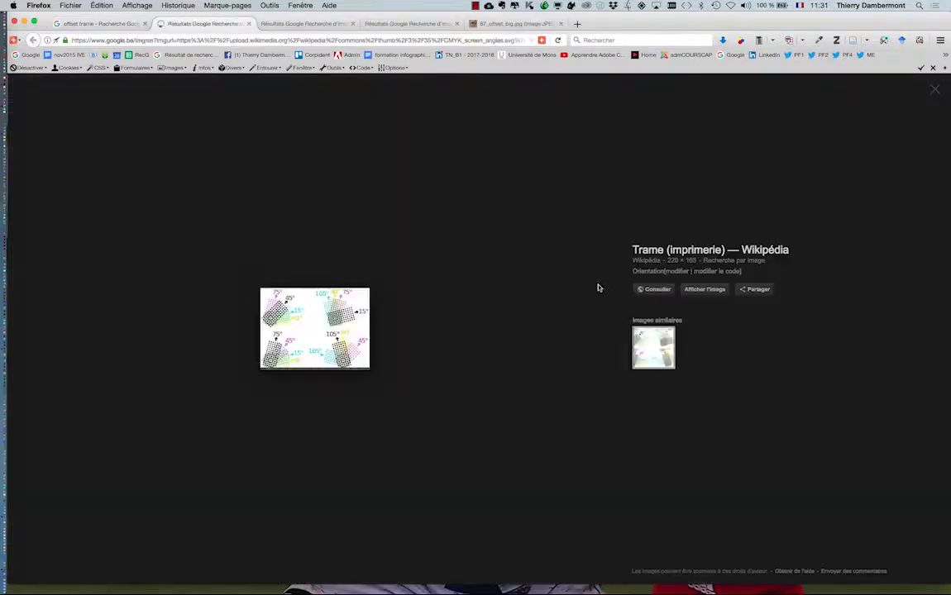
left_click(707, 290)
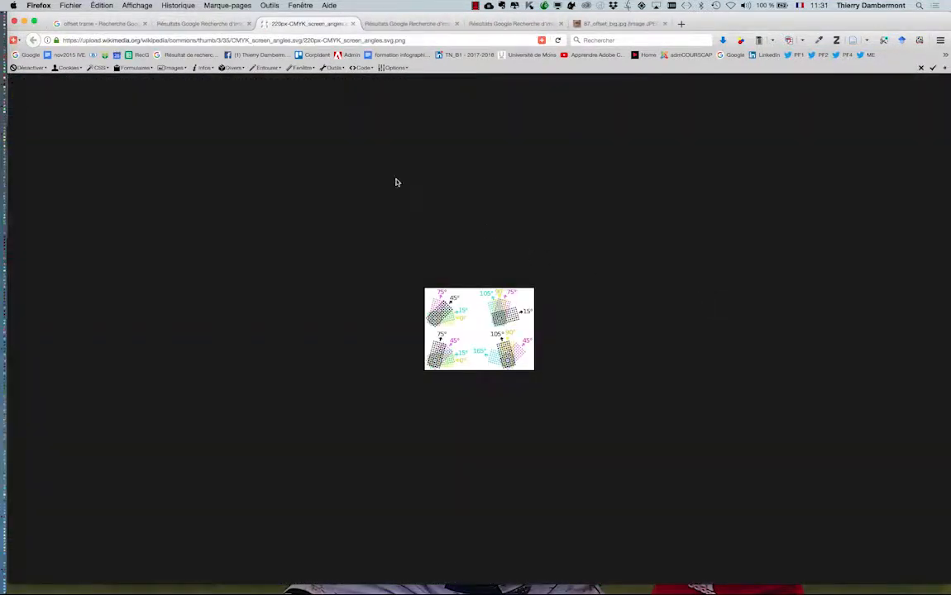
key("super+plus")
key("super+plus")
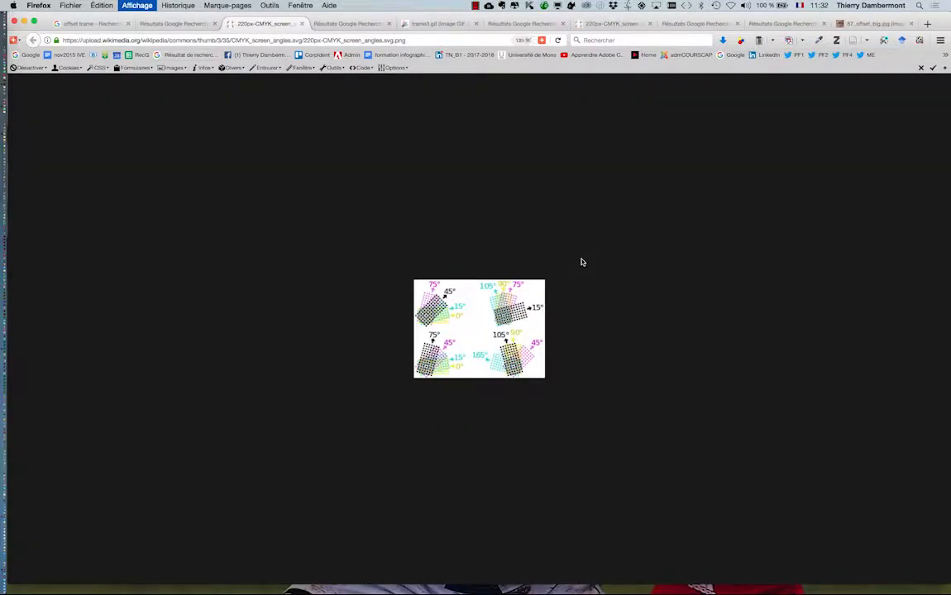
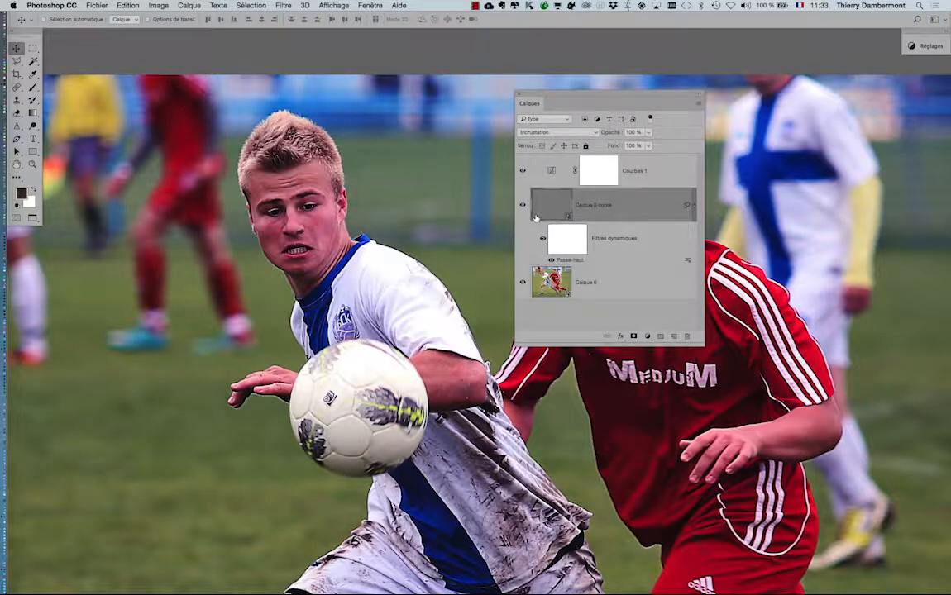
Compare the image with and without the Courbes 1 and Calque 0 copie layers, ending with Calque 0 copie hidden
mouse_move(522, 204)
left_mouse_down()
mouse_move(523, 171)
mouse_move(524, 185)
left_mouse_up()
left_click(523, 172)
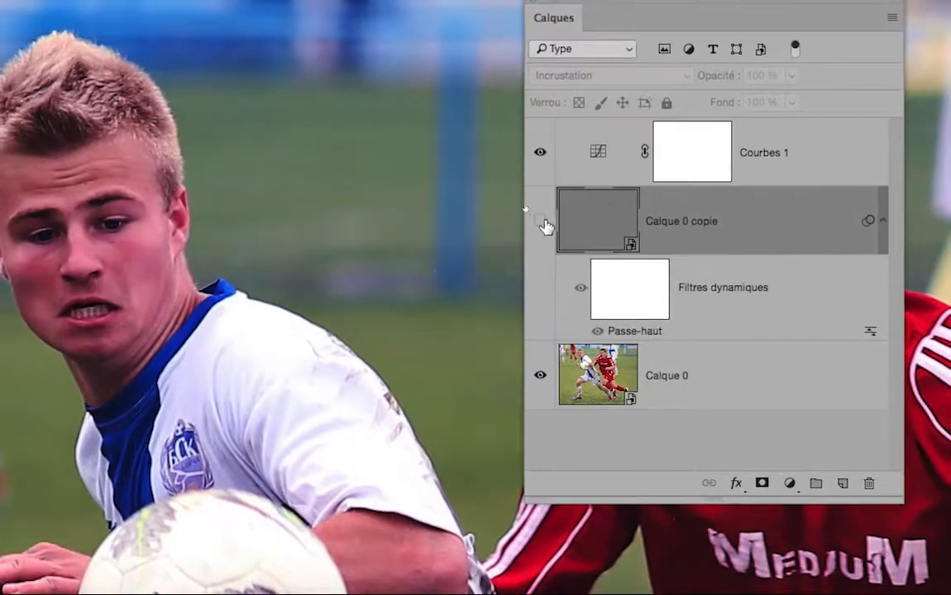
left_click(523, 204)
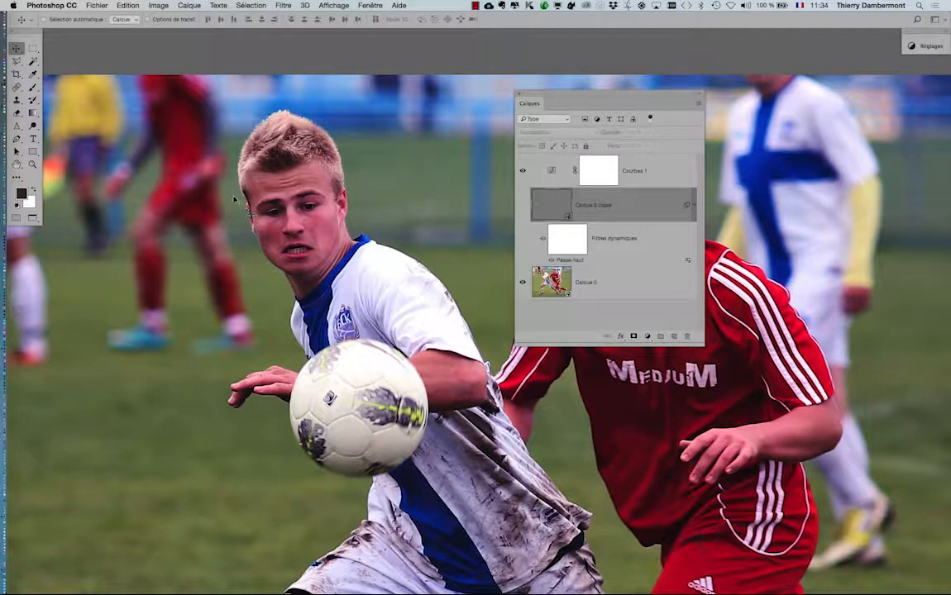
left_click(98, 5)
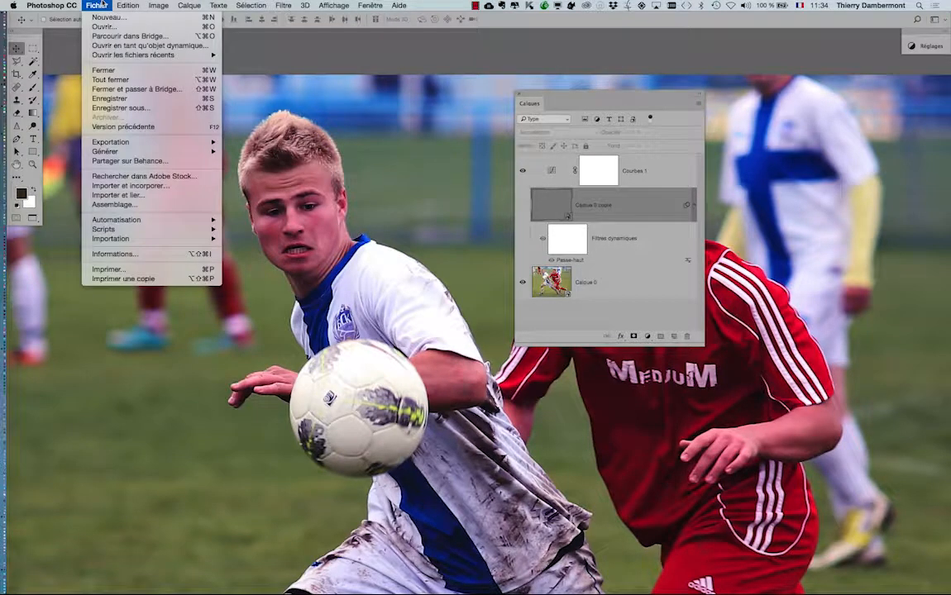
left_click(100, 5)
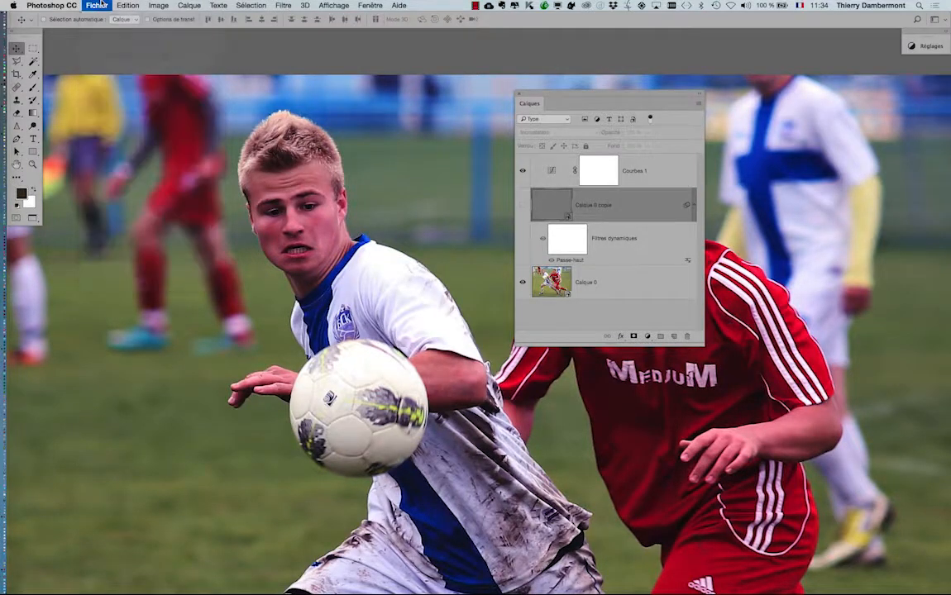
Select the Courbes 1 layer, consult the nov2015 IVE course document in Firefox and return to Photoshop
left_click(546, 176)
key("super+Tab")
key("super+Tab")
key("super+Tab")
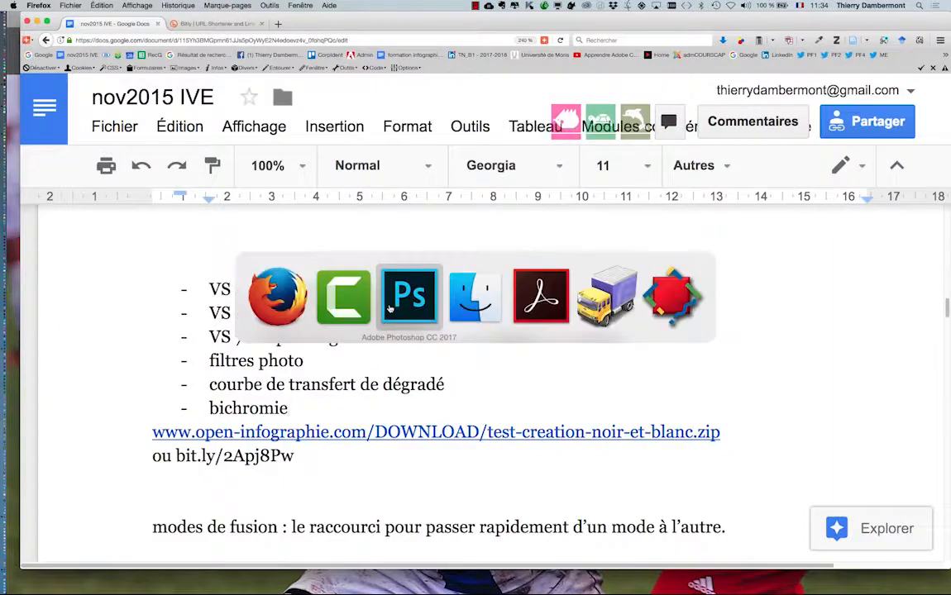
key("super+shift+Tab")
key("super+shift+Tab")
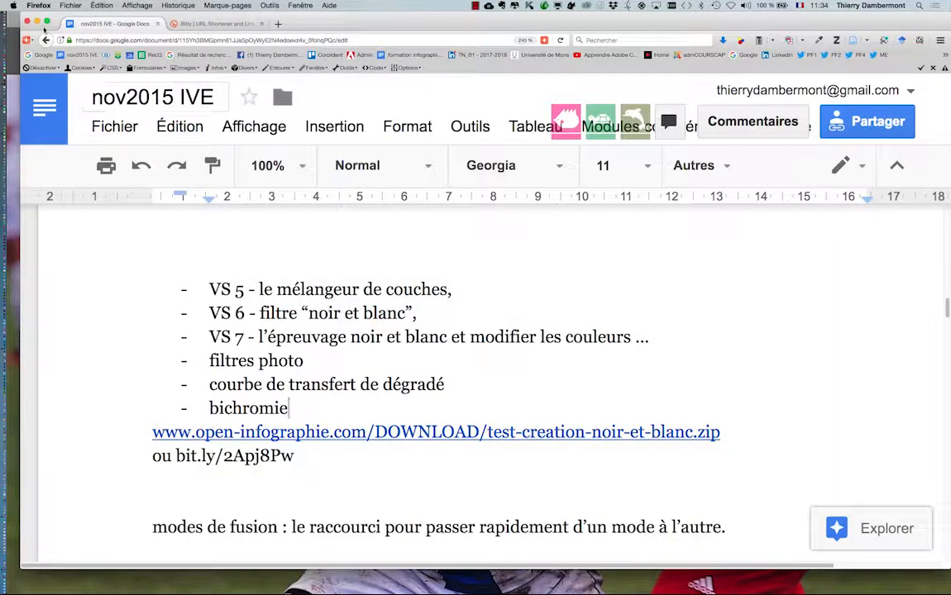
key("super+Tab")
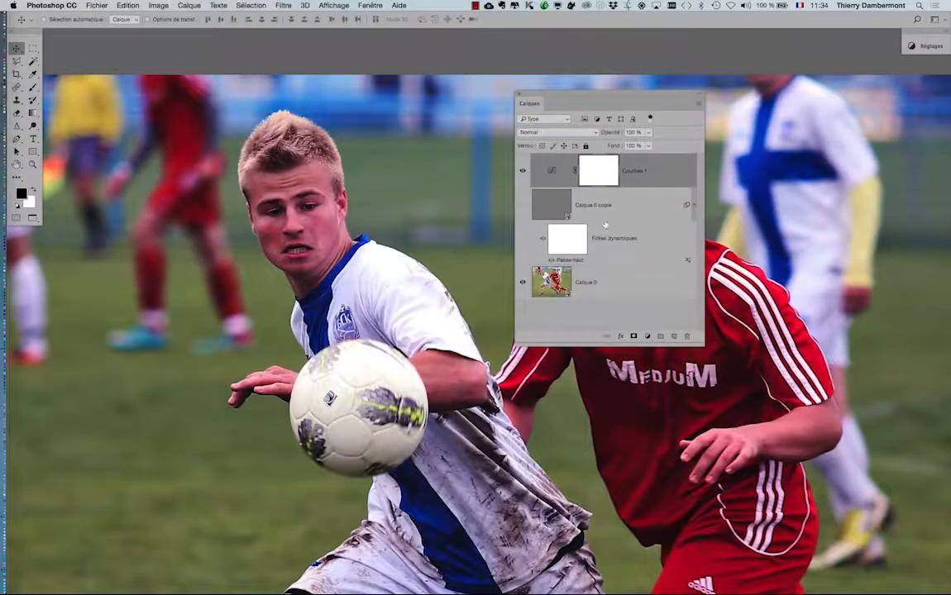
Delete the Calque 0 copie layer with its Passe-haut filter and move the layer list clear of the players
scroll(401, 277, "down", 3)
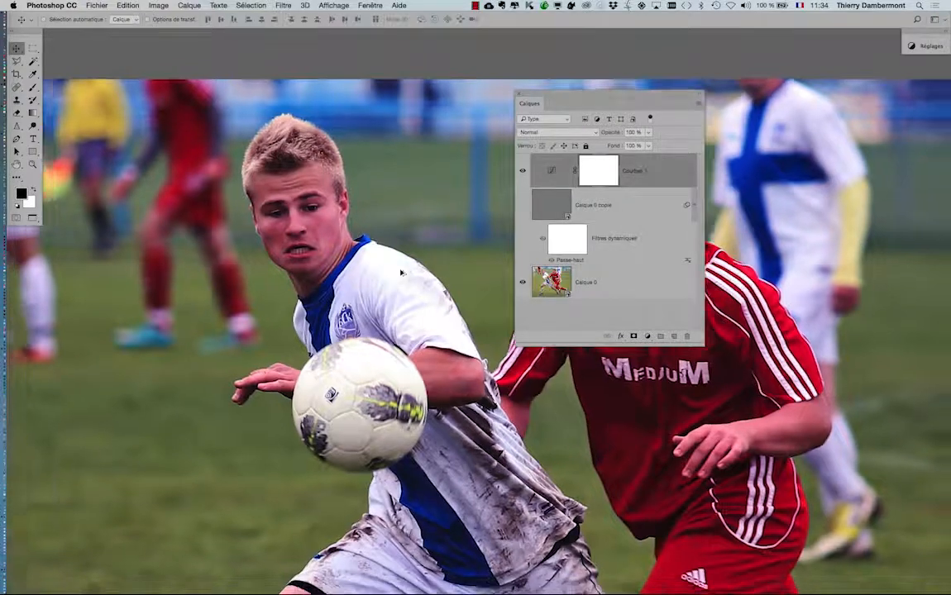
left_click_drag(439, 281, 374, 205)
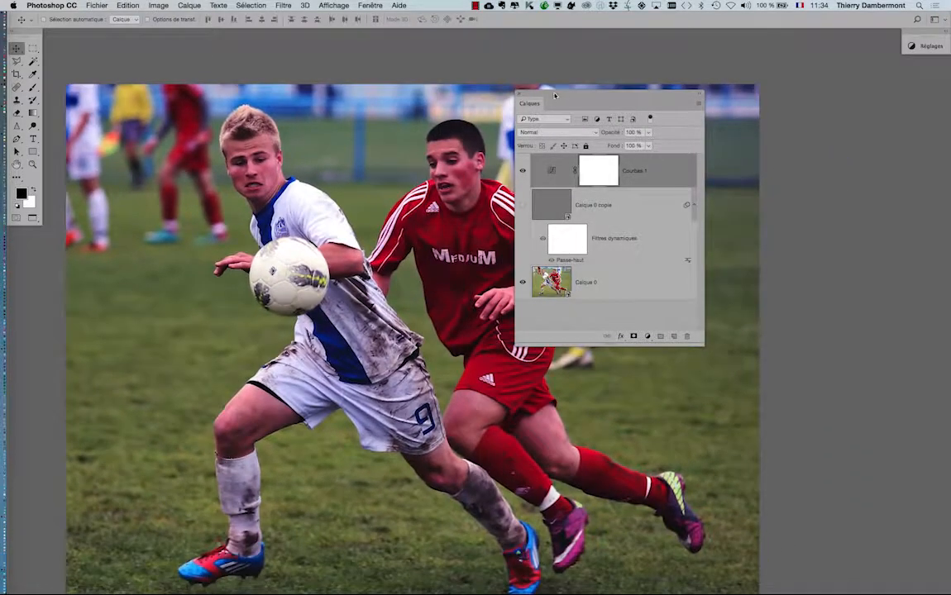
left_click_drag(555, 96, 707, 65)
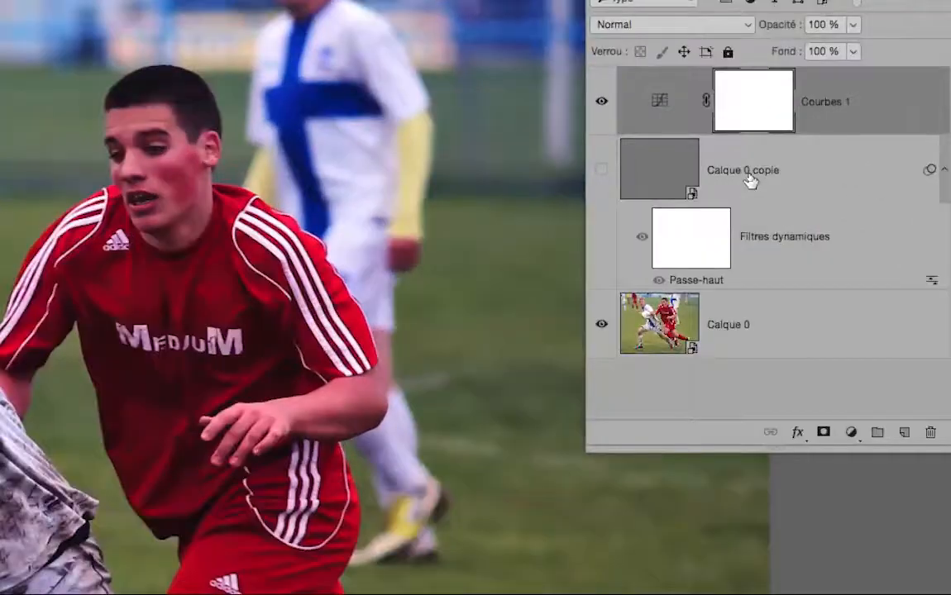
left_click_drag(749, 176, 822, 330)
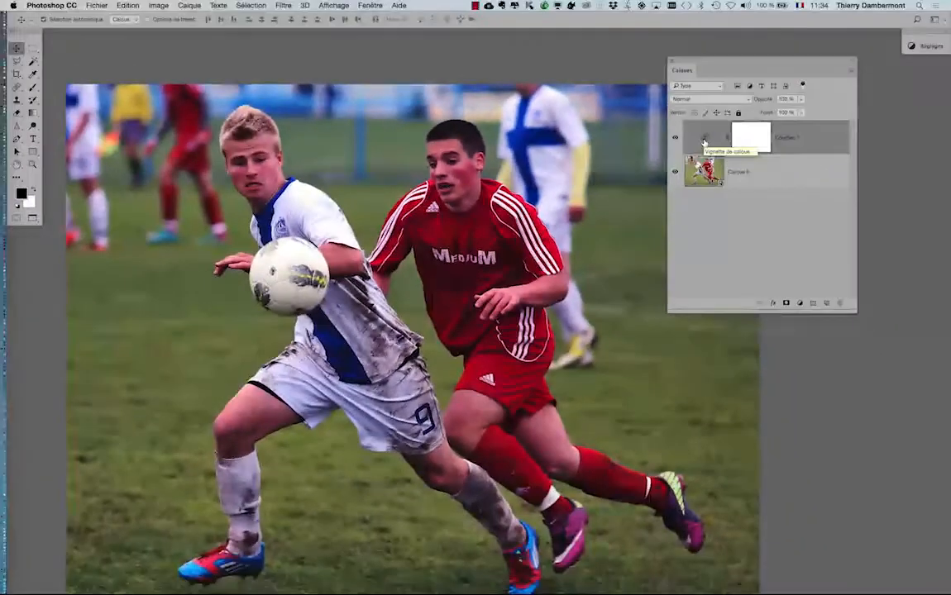
scroll(499, 128, "down", 2)
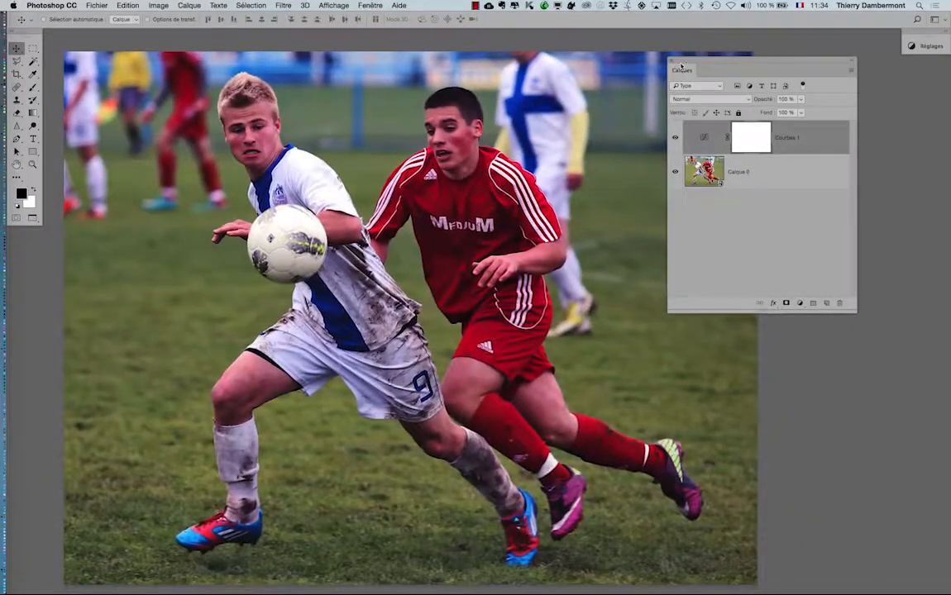
left_click_drag(681, 66, 725, 69)
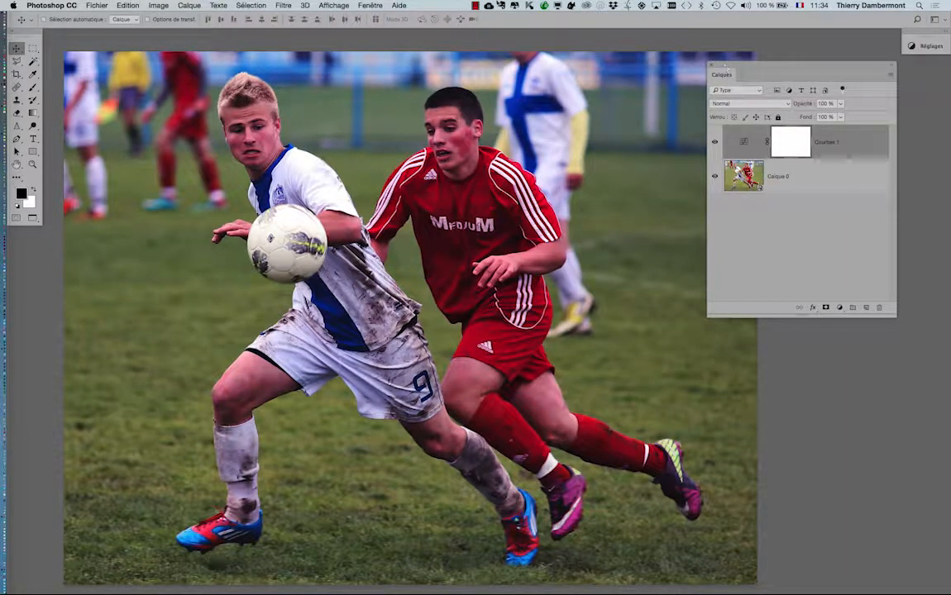
Set a custom proof condition that simulates Espace de travail Niveaux de gris - Dot Gain 20%
left_click(330, 5)
mouse_move(328, 18)
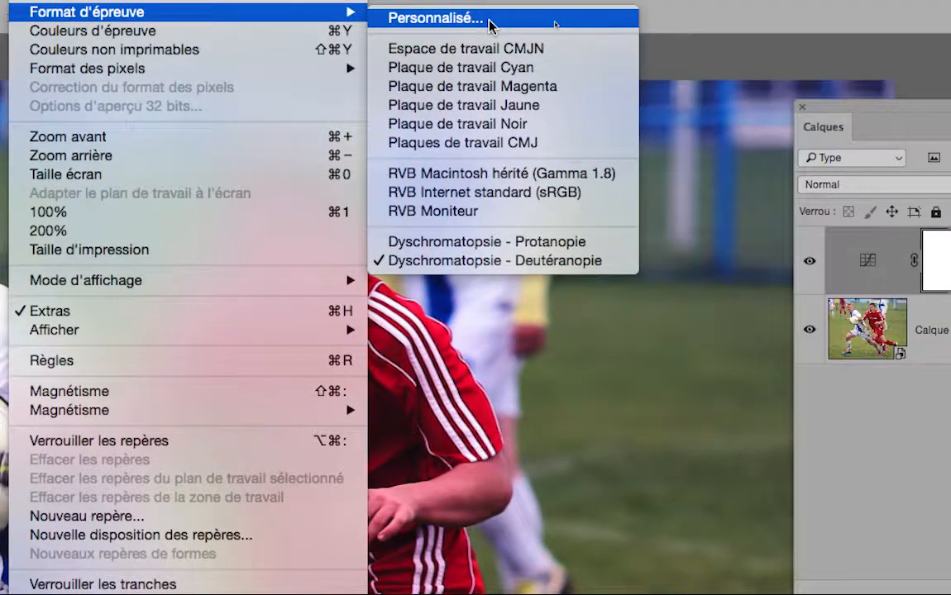
left_click(489, 20)
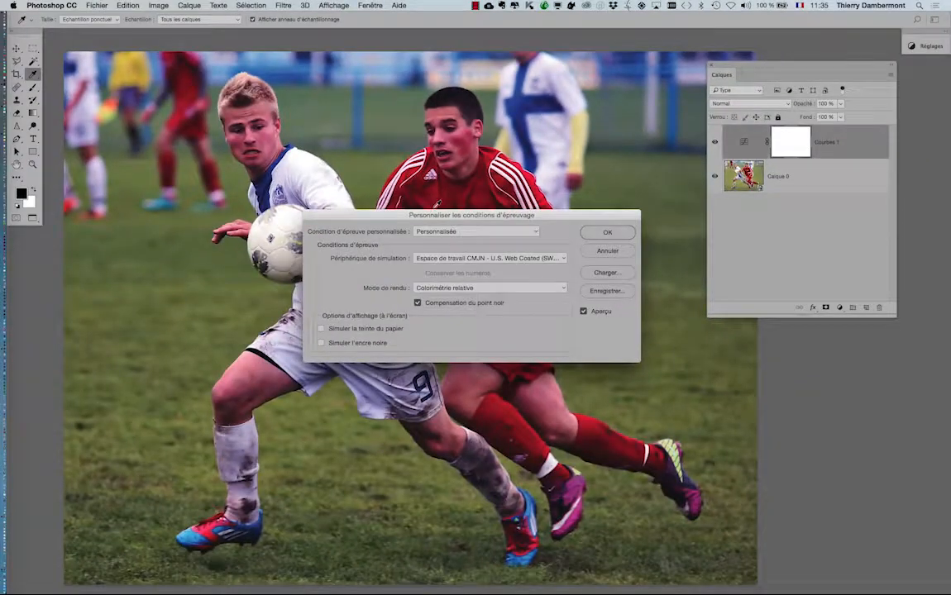
left_click_drag(435, 265, 681, 91)
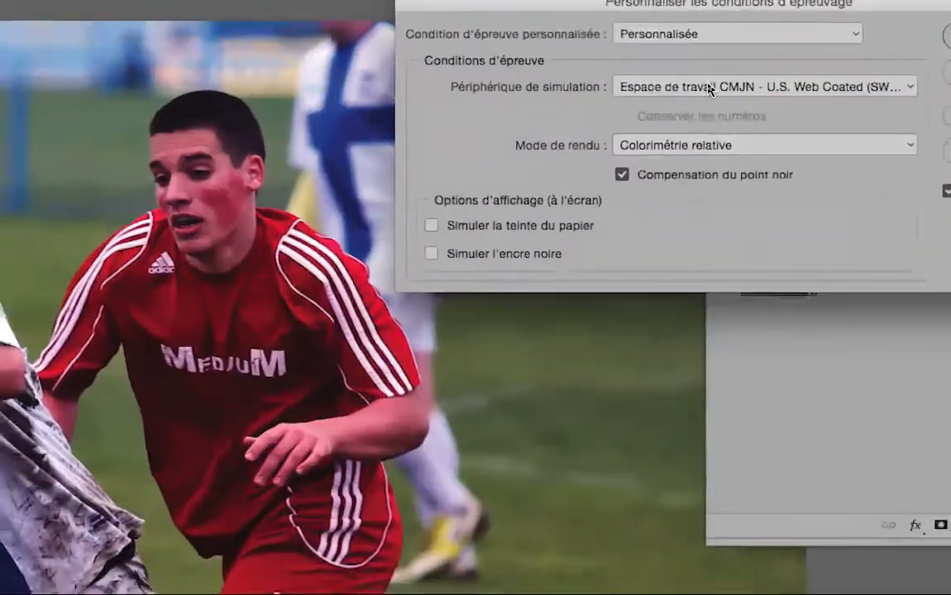
left_click(708, 86)
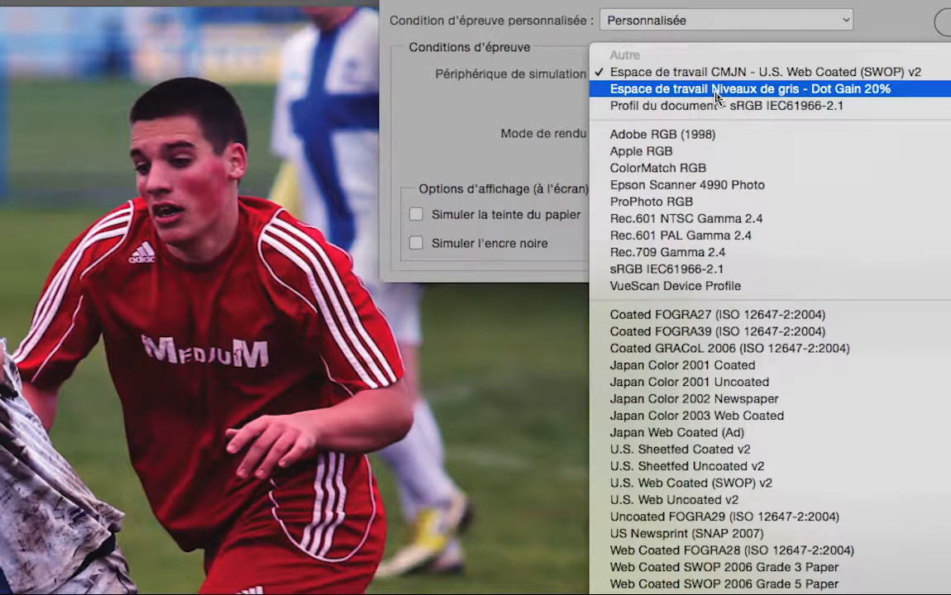
left_click(716, 91)
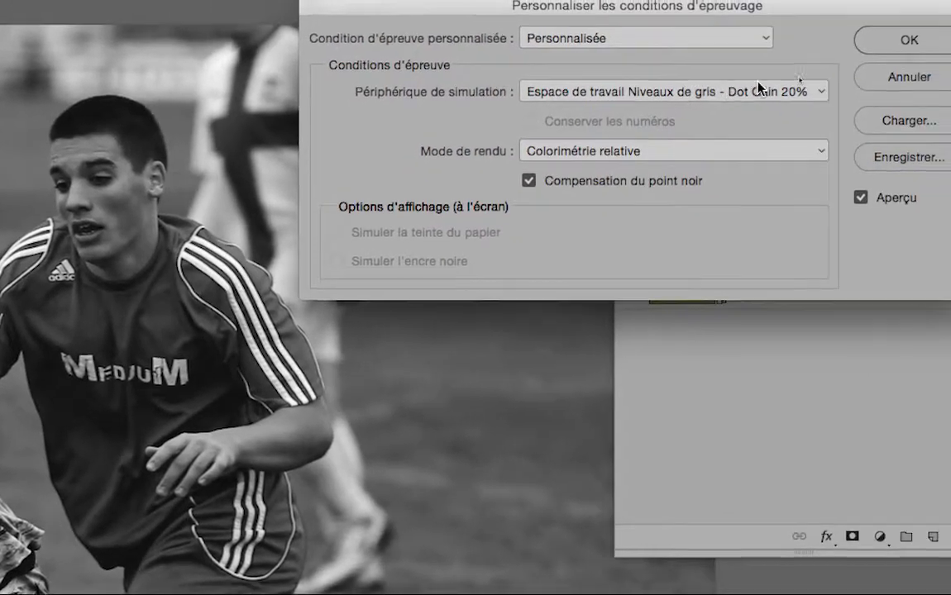
left_click(876, 47)
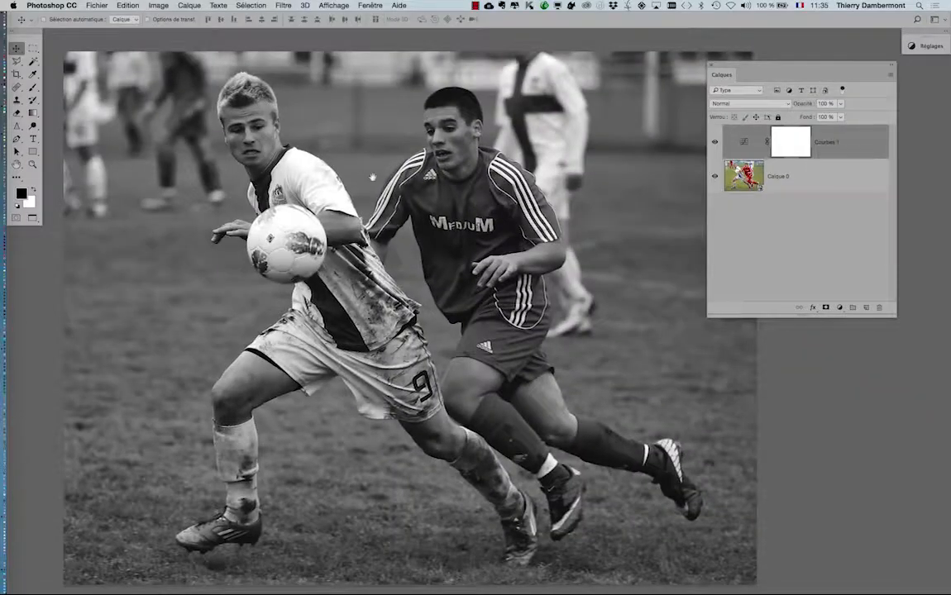
Display the full list of colour channels, check them with the Calque 0 layer selected, and close the list
scroll(372, 177, "down", 1)
scroll(372, 177, "right", 2)
left_click(370, 4)
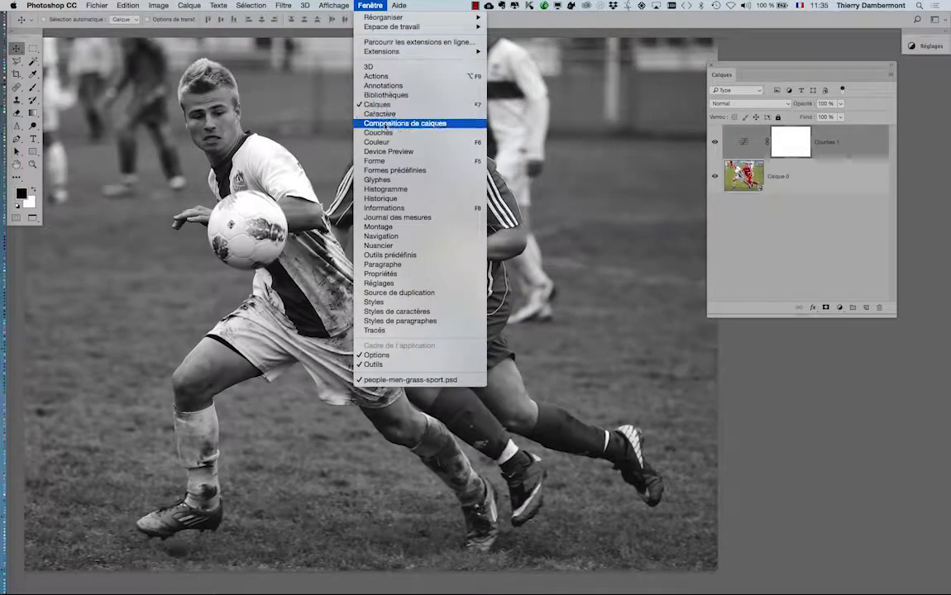
left_click(379, 133)
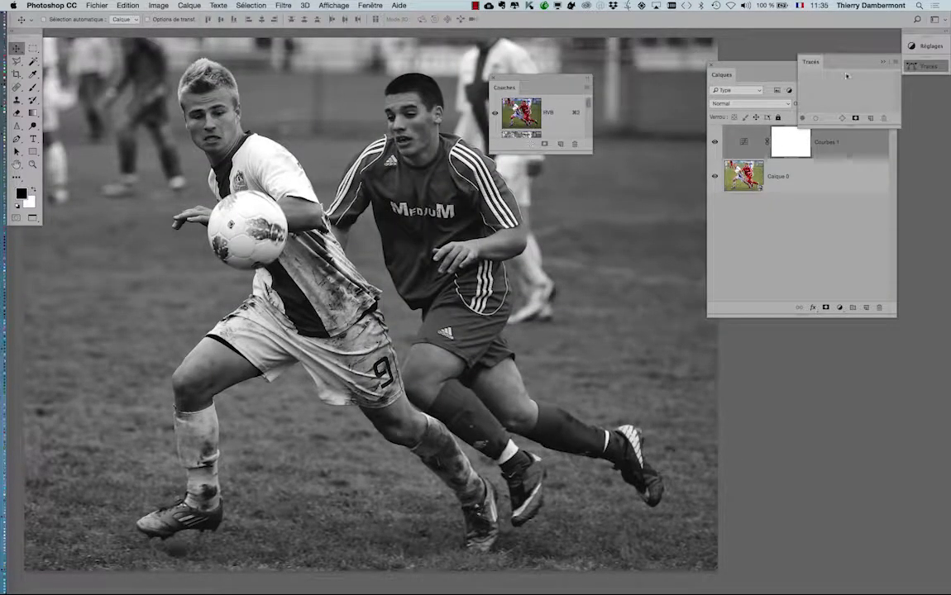
left_click_drag(592, 153, 652, 330)
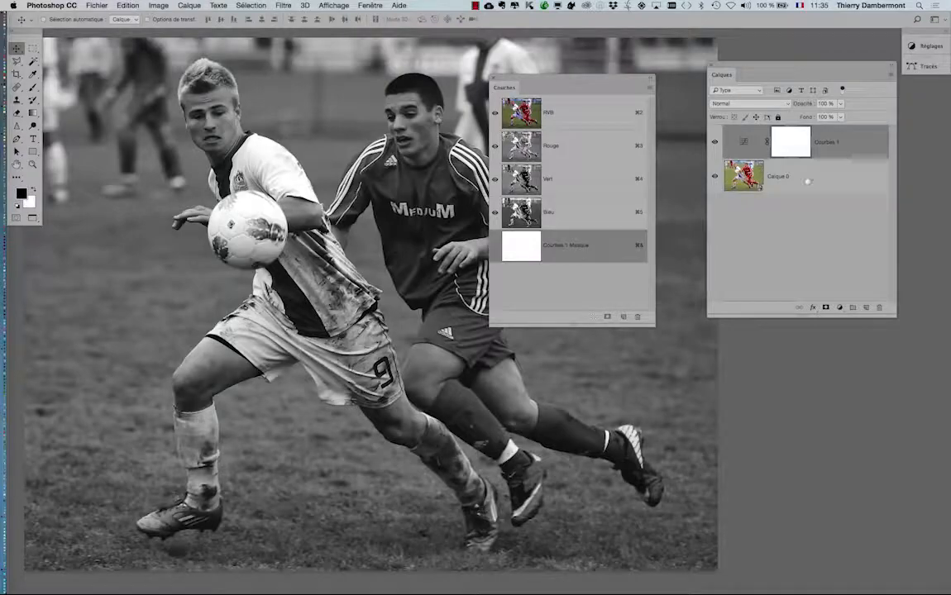
left_click(807, 180)
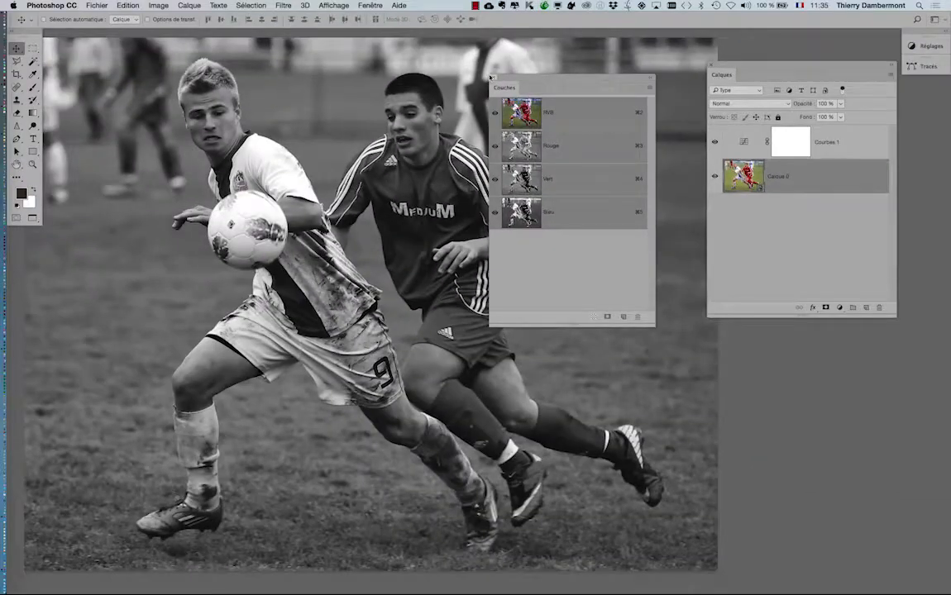
left_click(491, 77)
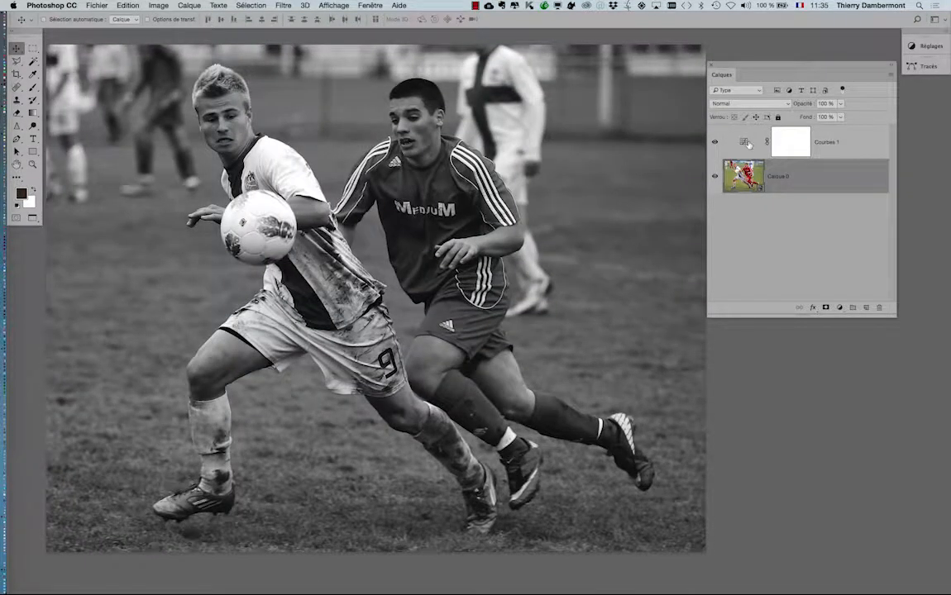
Open the Courbes 1 adjustment and remove both intermediate points from the RVB curve to straighten it
left_click(747, 144)
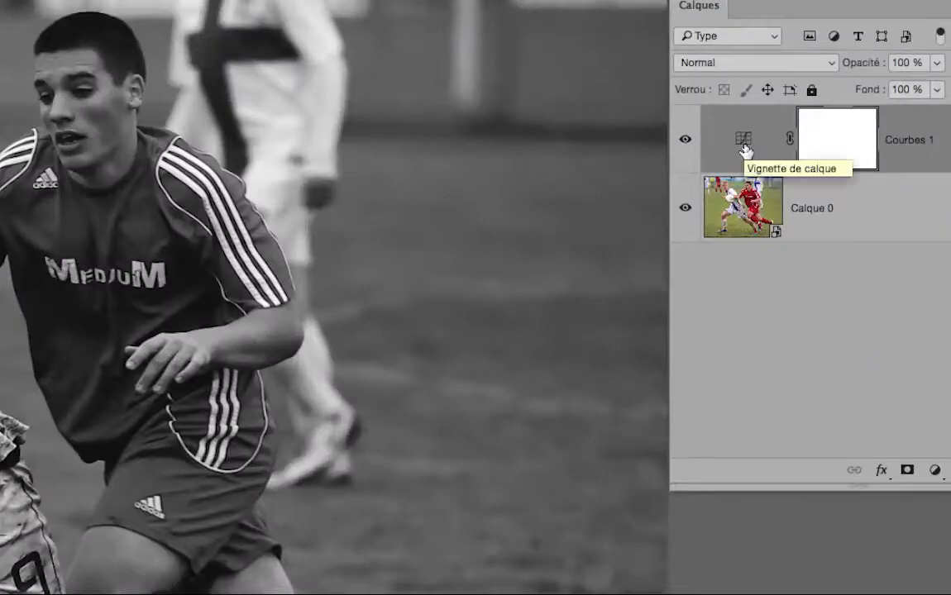
double_click(744, 145)
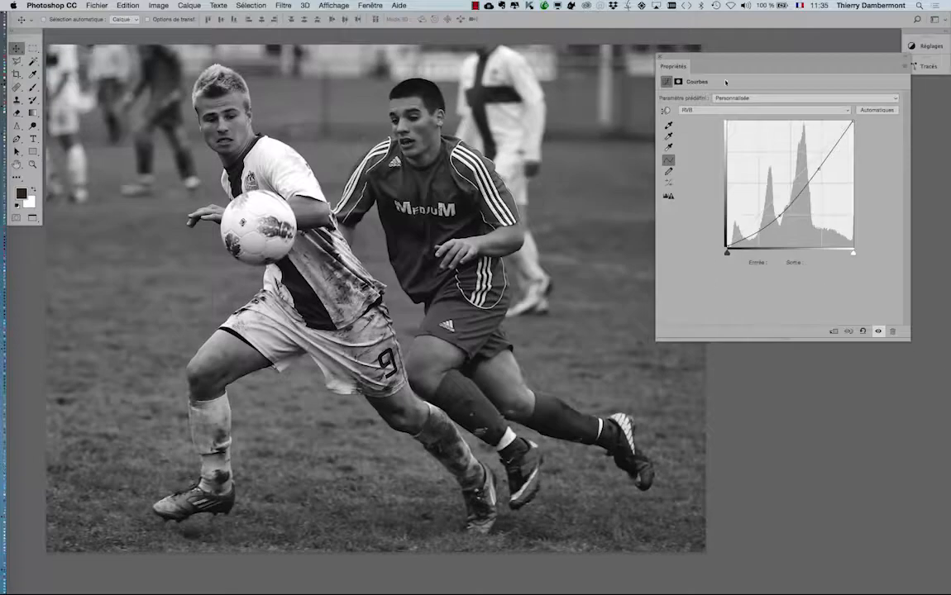
left_click_drag(698, 59, 588, 84)
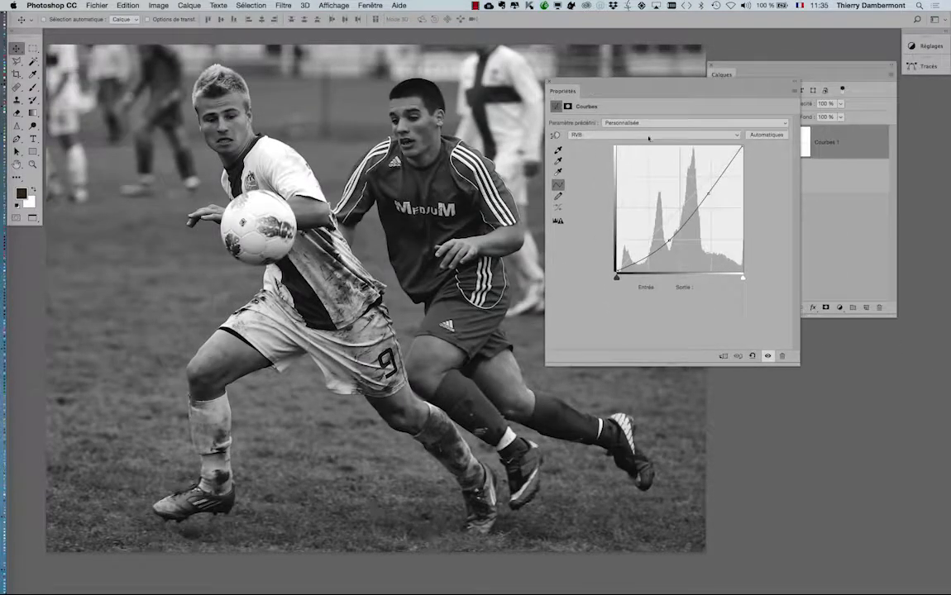
left_click(610, 138)
left_click(607, 146)
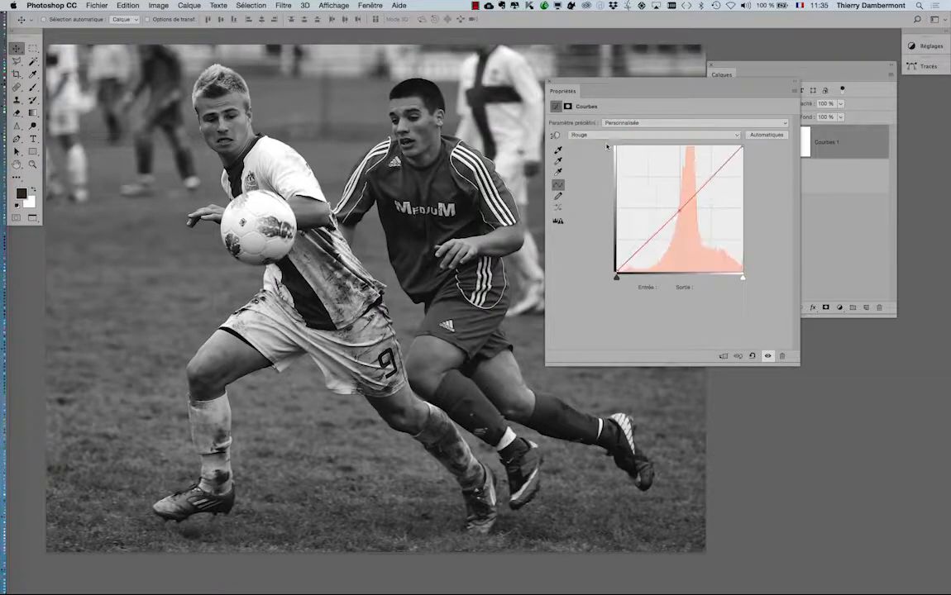
left_click(609, 137)
left_click(611, 124)
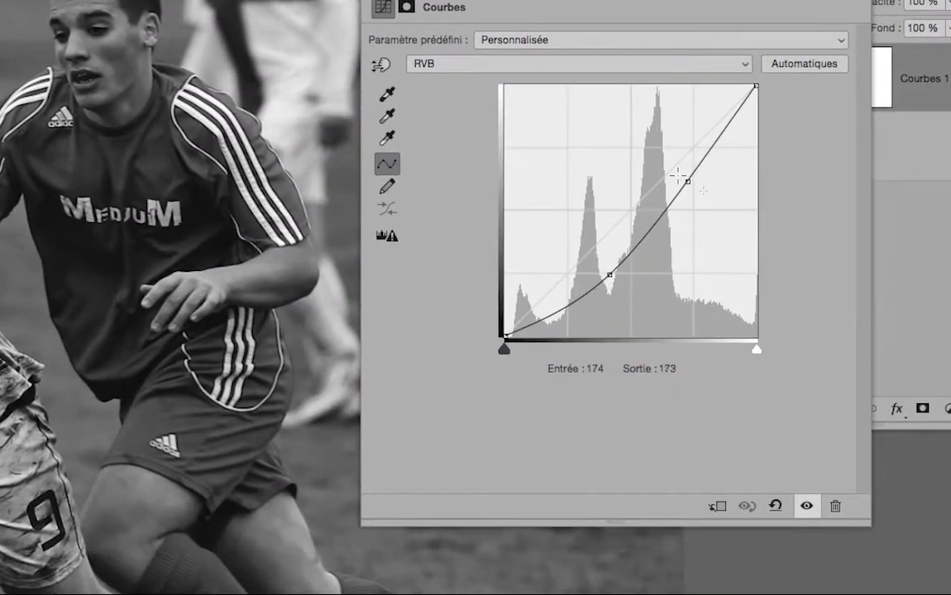
left_click_drag(681, 177, 765, 199)
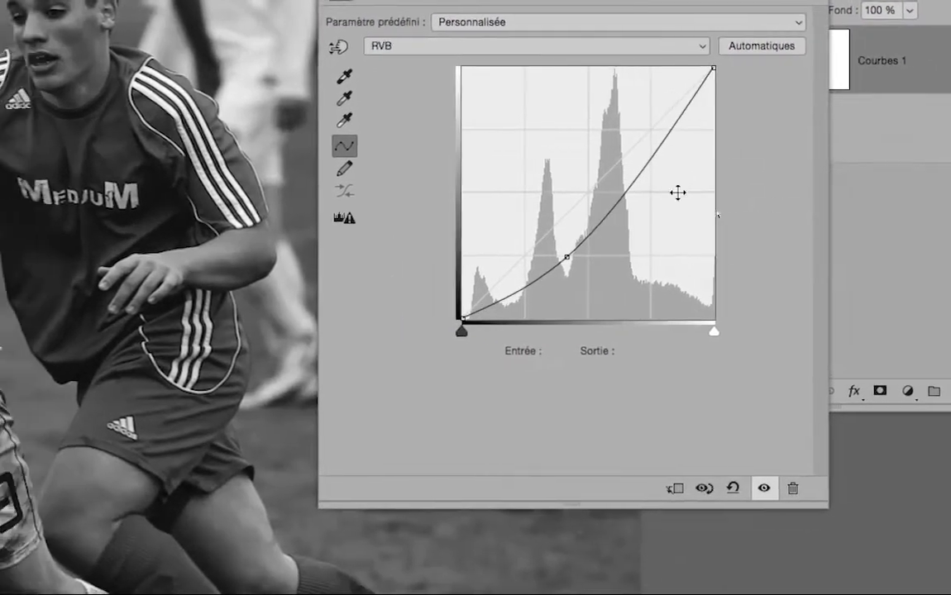
left_click_drag(657, 211, 806, 207)
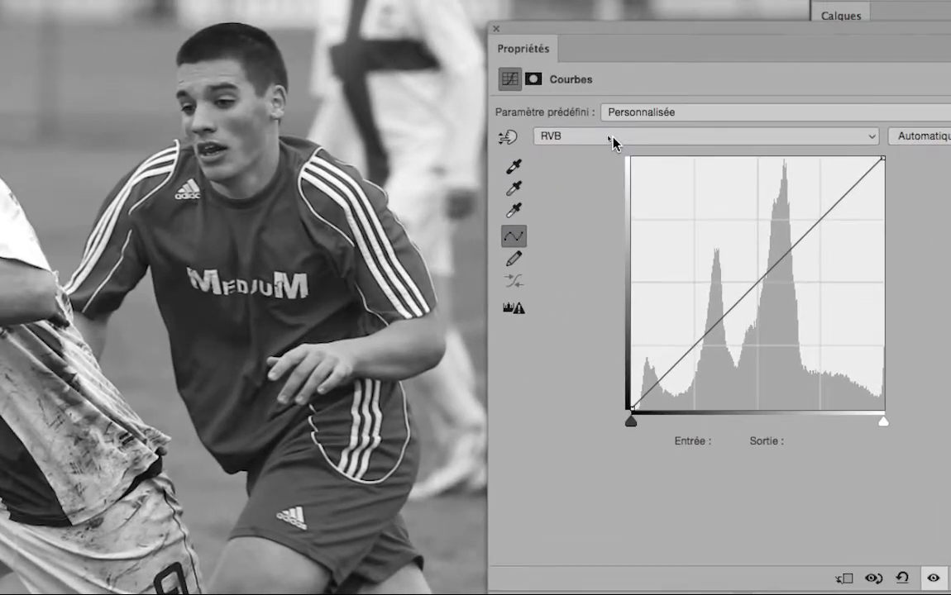
Examine the individual Rouge and Bleu channel curves of the Courbes 1 adjustment
left_click(618, 136)
left_click(620, 147)
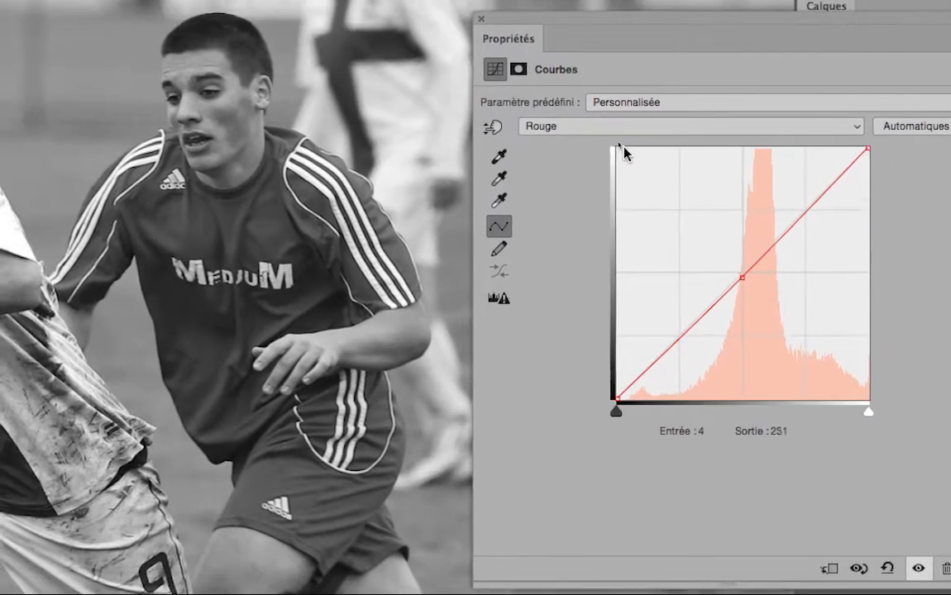
left_click(599, 108)
left_click(599, 126)
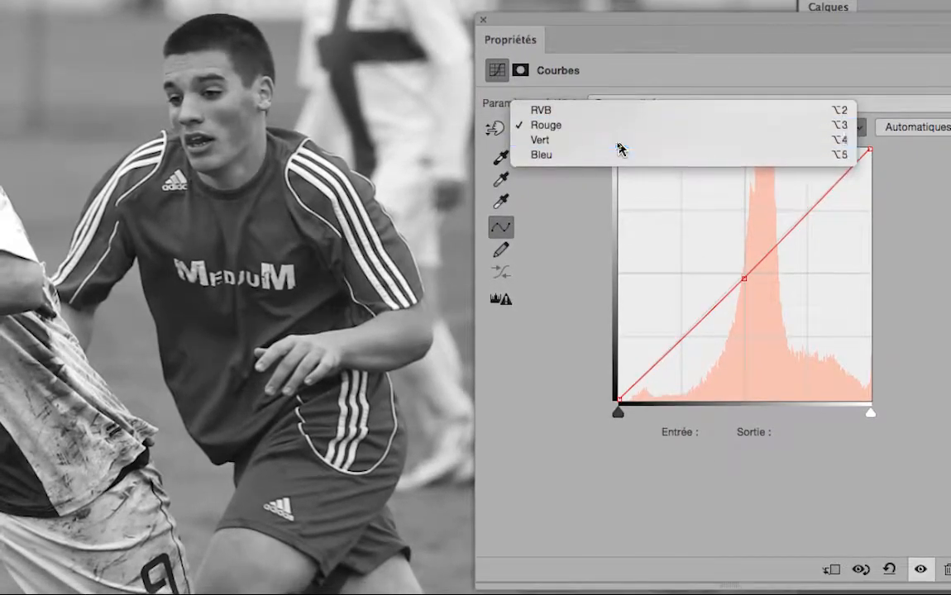
left_click(618, 140)
left_click(618, 152)
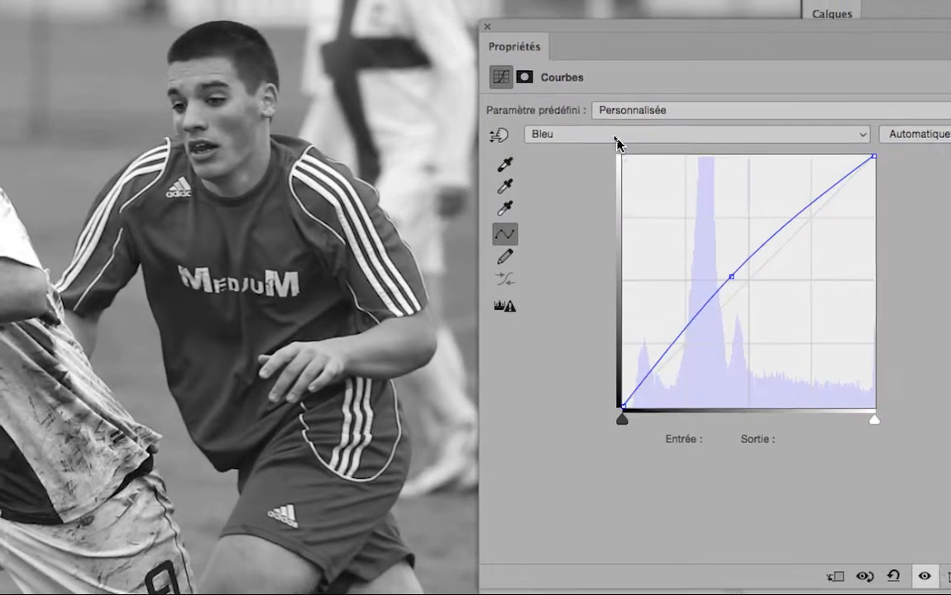
Raise the Rouge channel curve by moving its middle point to Entrée 159, Sortie 201
left_click(616, 135)
left_click(615, 114)
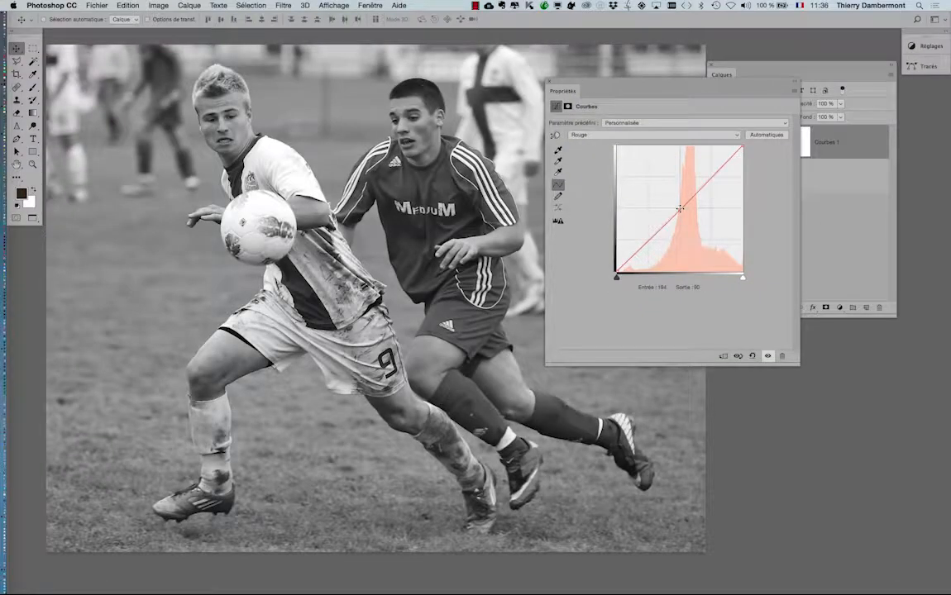
left_click_drag(679, 208, 700, 215)
left_click_drag(697, 180, 696, 171)
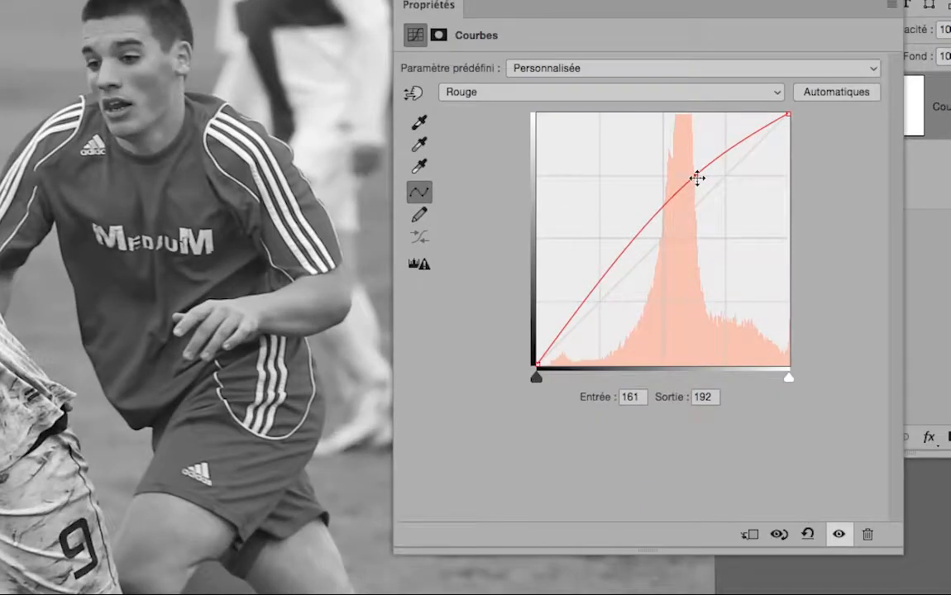
mouse_move(696, 176)
left_mouse_down()
mouse_move(694, 149)
mouse_move(694, 167)
left_mouse_up()
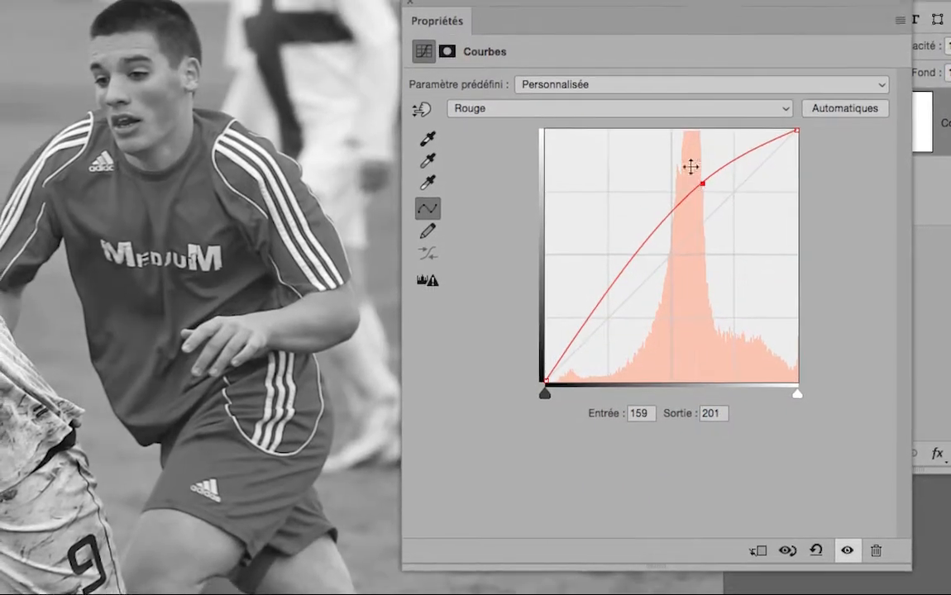
Shape the Vert curve with extra shadow and light-tone points, moving the middle point to 128/85 and the highlight point to 204/191
left_click(617, 108)
left_click(618, 118)
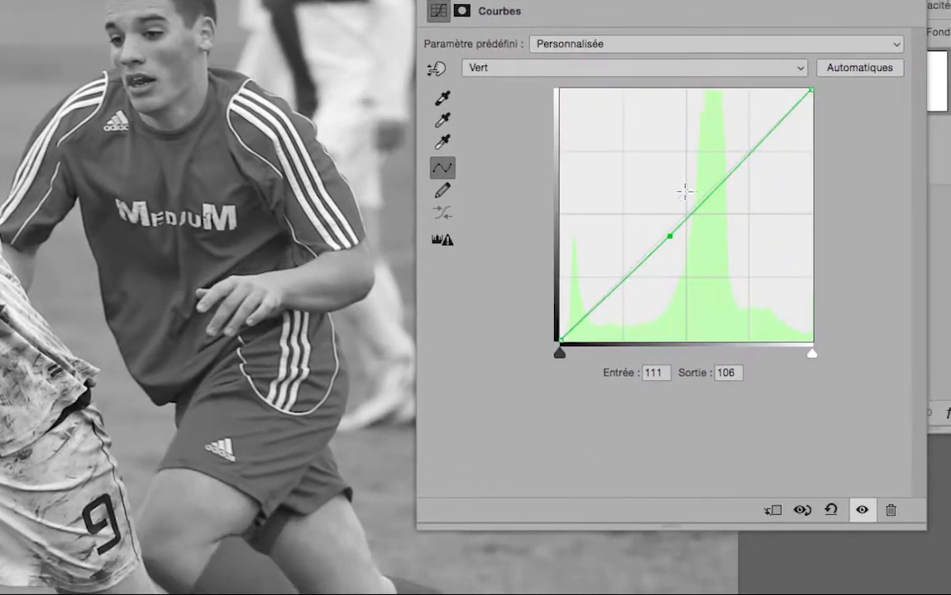
left_click_drag(670, 236, 681, 255)
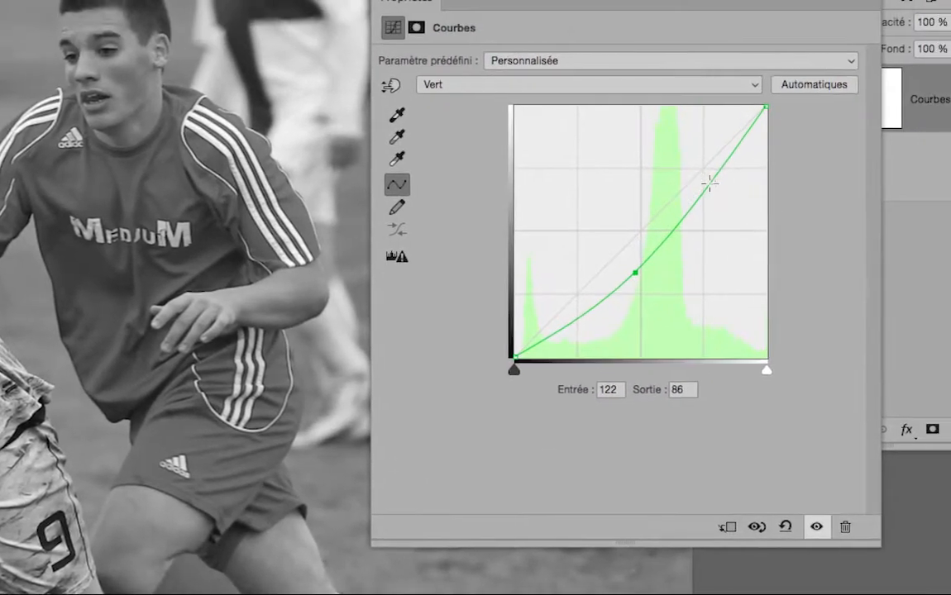
left_click(748, 129)
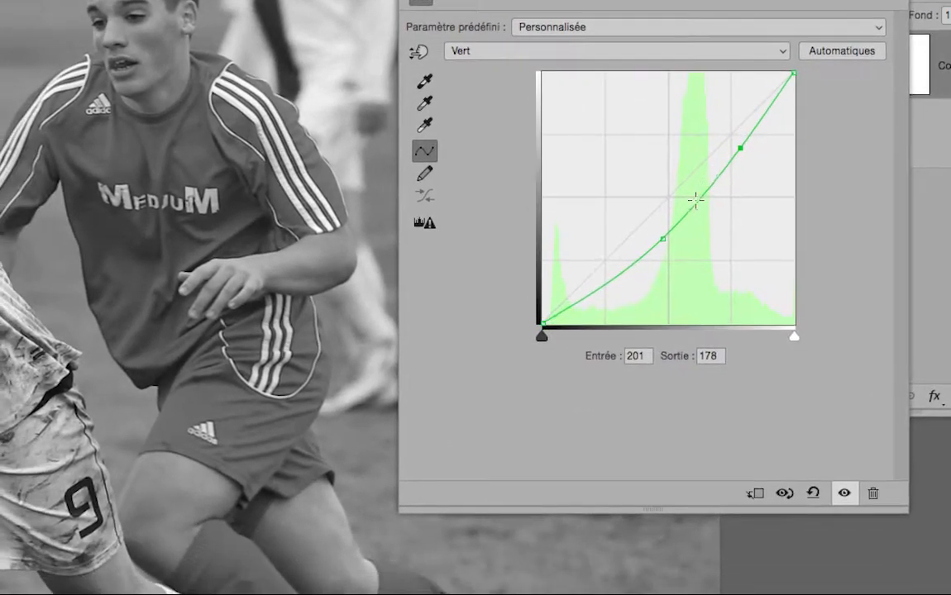
left_click(695, 200)
mouse_move(611, 278)
left_mouse_down()
mouse_move(605, 258)
mouse_move(616, 273)
left_mouse_up()
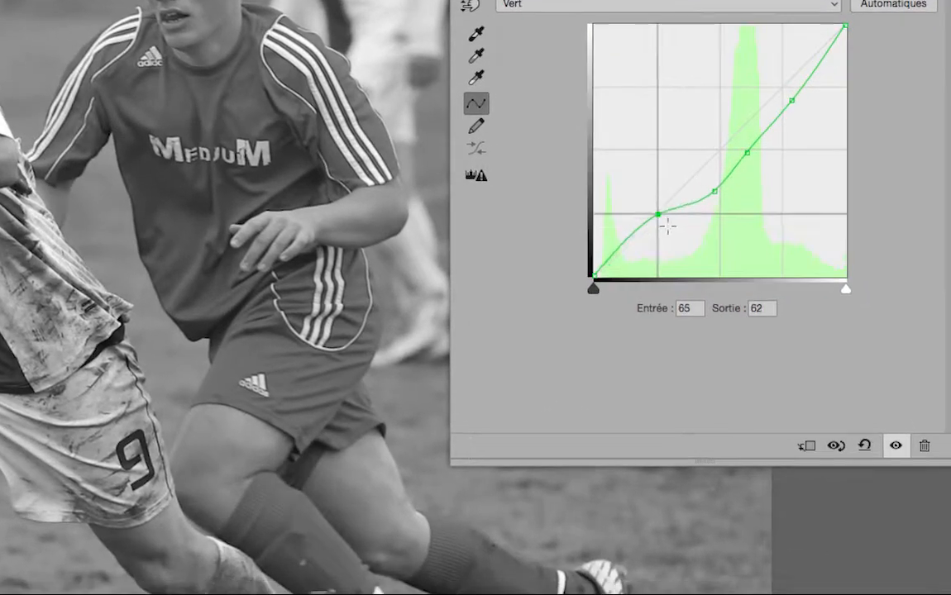
mouse_move(667, 226)
left_mouse_down()
mouse_move(651, 247)
mouse_move(658, 250)
mouse_move(679, 217)
mouse_move(679, 229)
left_mouse_up()
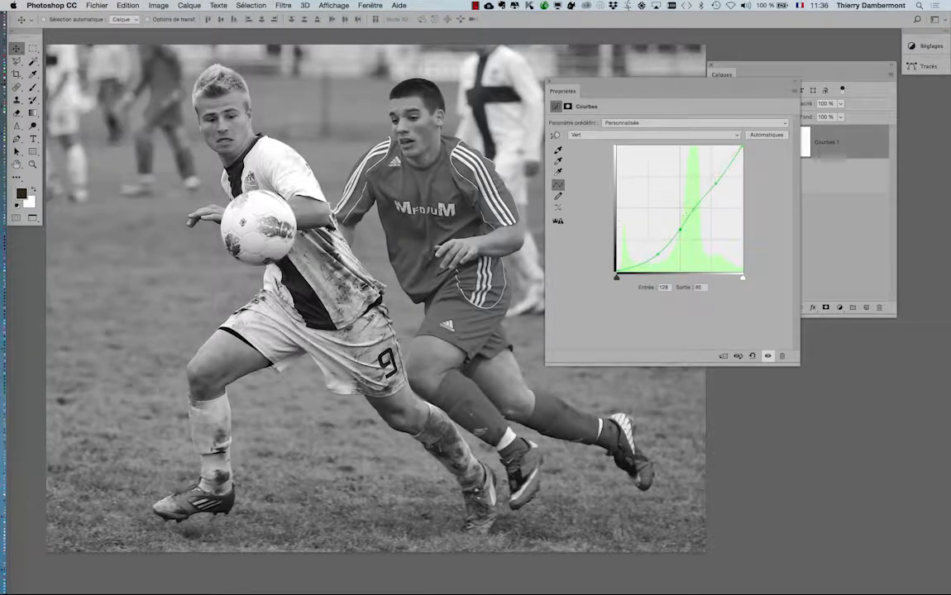
left_click_drag(716, 183, 716, 175)
Rework the Rouge curve with a shadow point at 50/53, an added midtone point, and the highlight point moved to 191/197
left_click(734, 134)
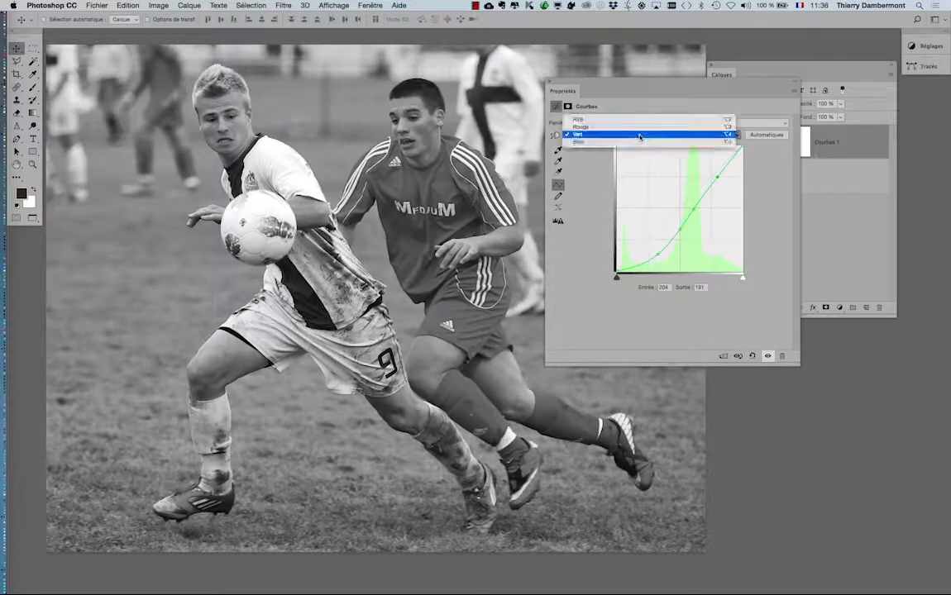
left_click(698, 123)
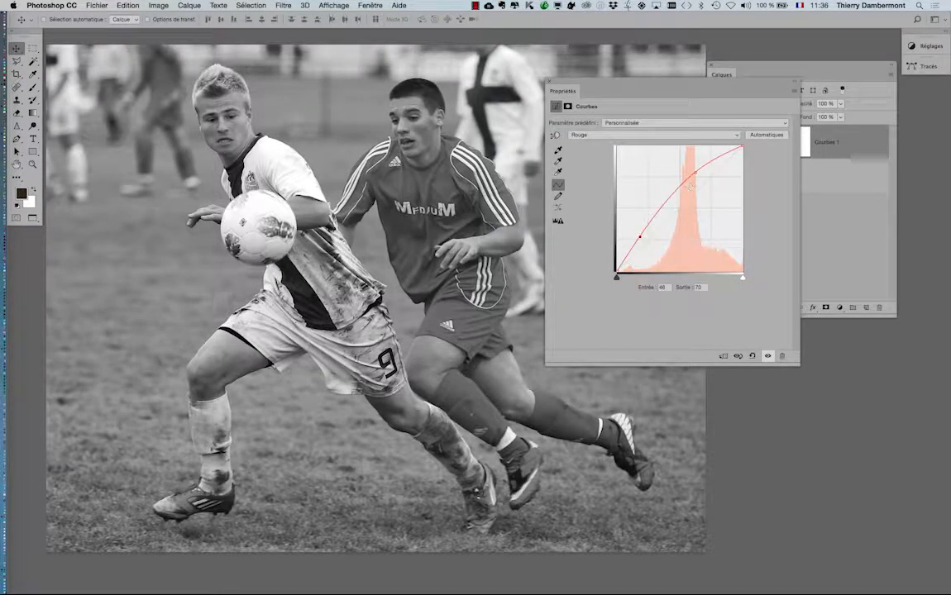
left_click(664, 204)
left_click_drag(664, 204, 642, 245)
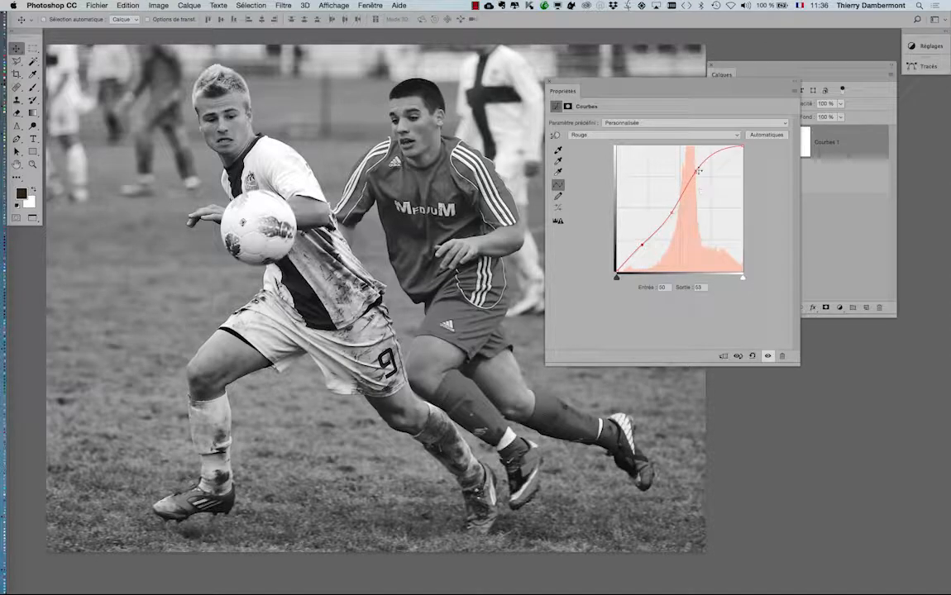
mouse_move(695, 172)
left_mouse_down()
mouse_move(703, 178)
mouse_move(703, 165)
mouse_move(711, 174)
left_mouse_up()
Darken the Bleu curve with a shadow point at 71/38, a lowered middle point, and a highlight point at 210/159
left_click(633, 134)
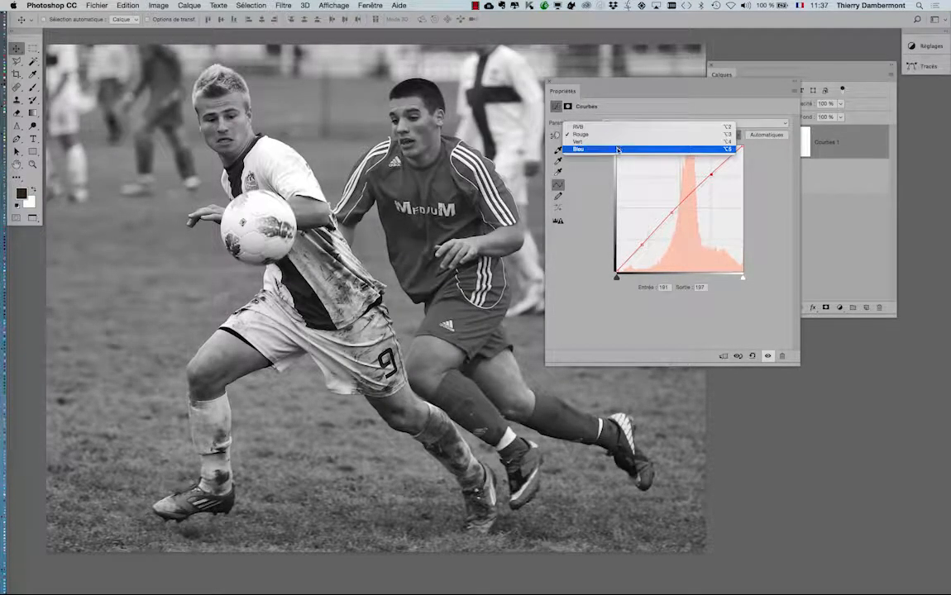
left_click(633, 148)
left_click_drag(711, 176, 712, 157)
left_click_drag(657, 228, 632, 241)
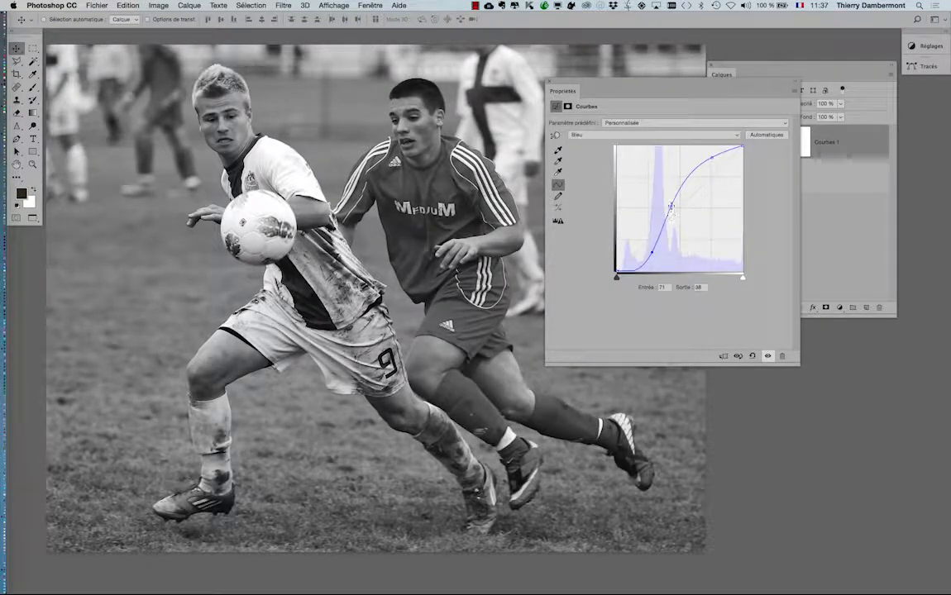
left_click_drag(670, 205, 679, 225)
left_click_drag(708, 168, 720, 192)
Try a strongly lowered highlight point on the Bleu curve and settle it at Entrée 190, Sortie 167
left_click(624, 135)
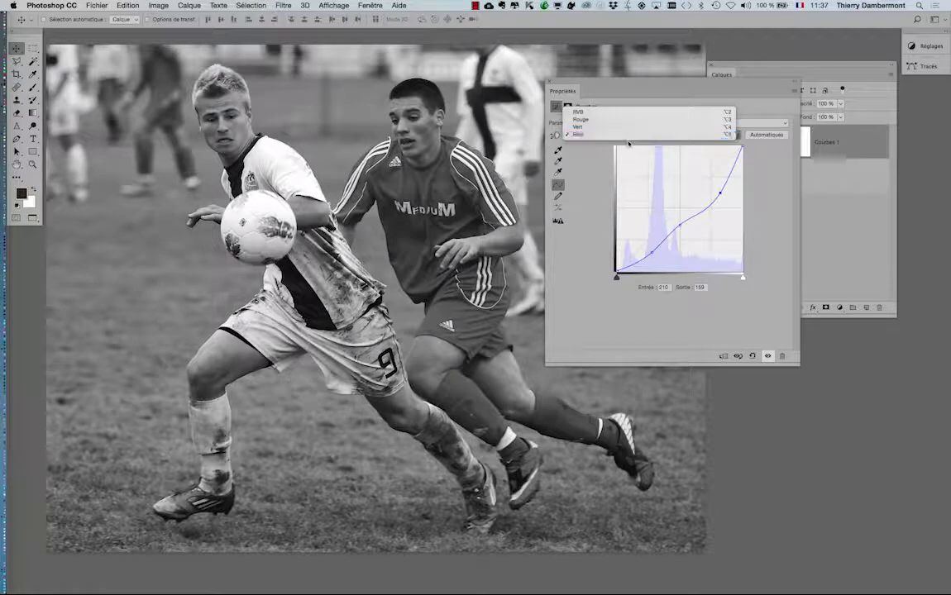
left_click(736, 204)
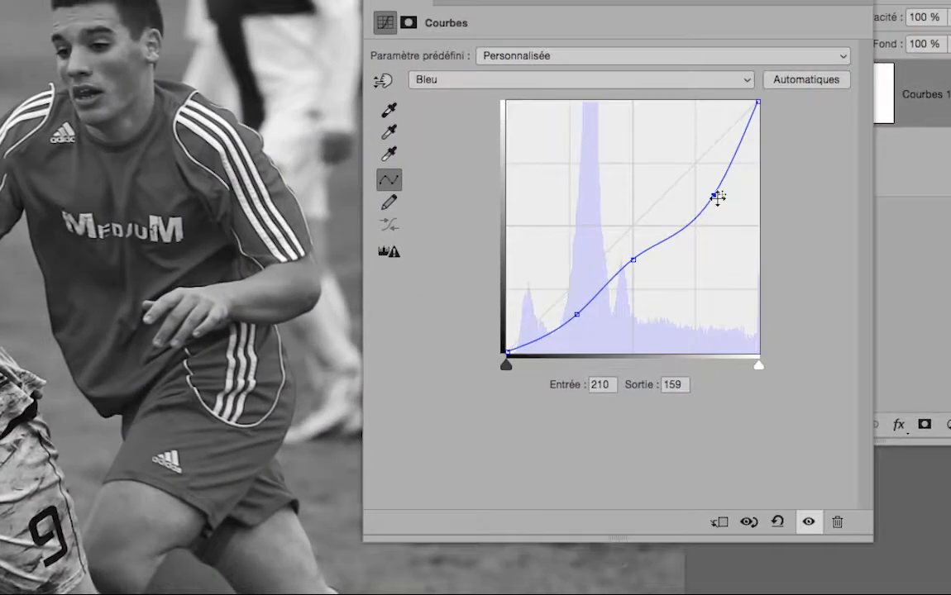
left_click_drag(724, 192, 718, 272)
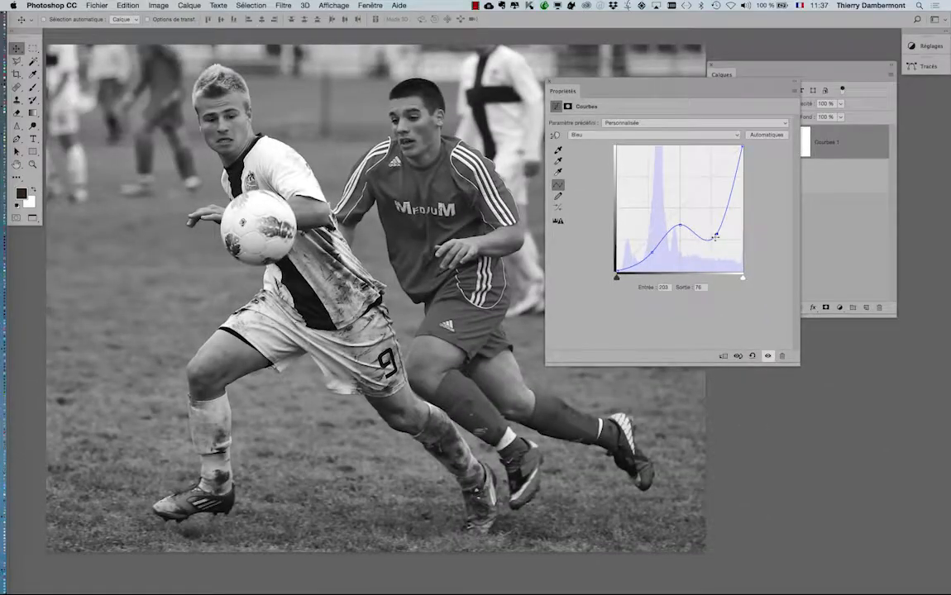
left_click_drag(716, 234, 711, 188)
Reshape the Vert curve's midtones with a point at Entrée 164, Sortie about 118, and close the curve properties
left_click(617, 133)
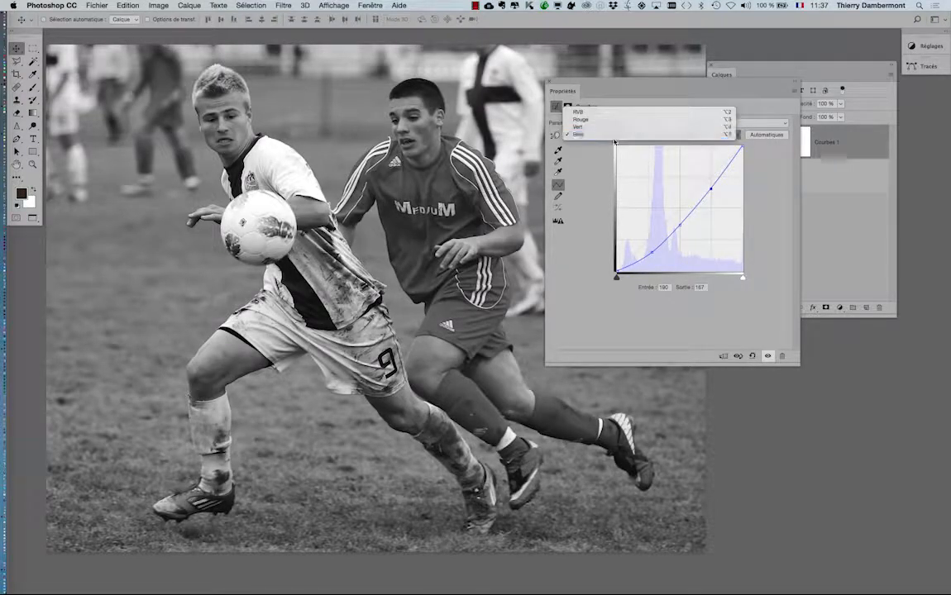
left_click(617, 124)
left_click_drag(679, 227, 657, 248)
left_click_drag(717, 178, 697, 213)
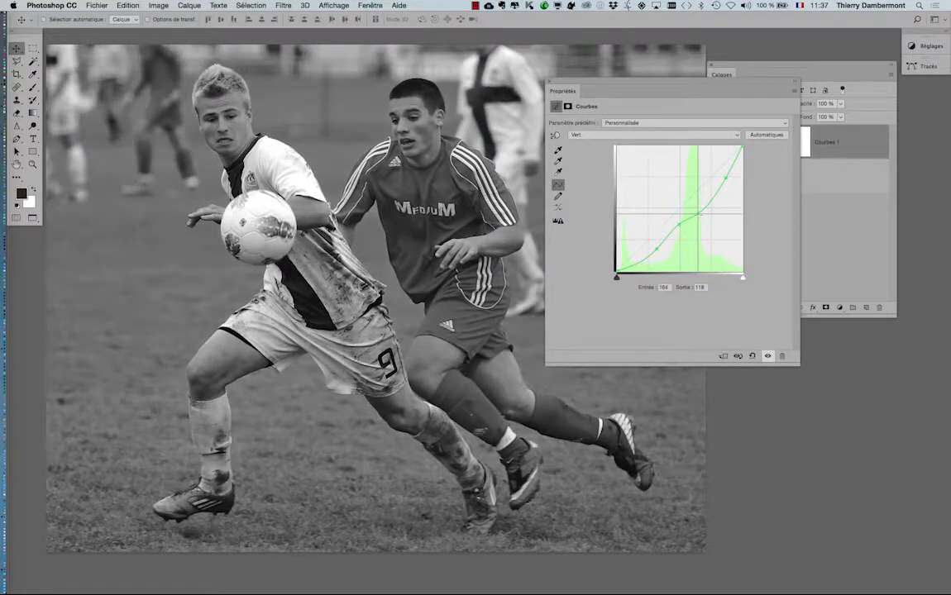
left_click(587, 134)
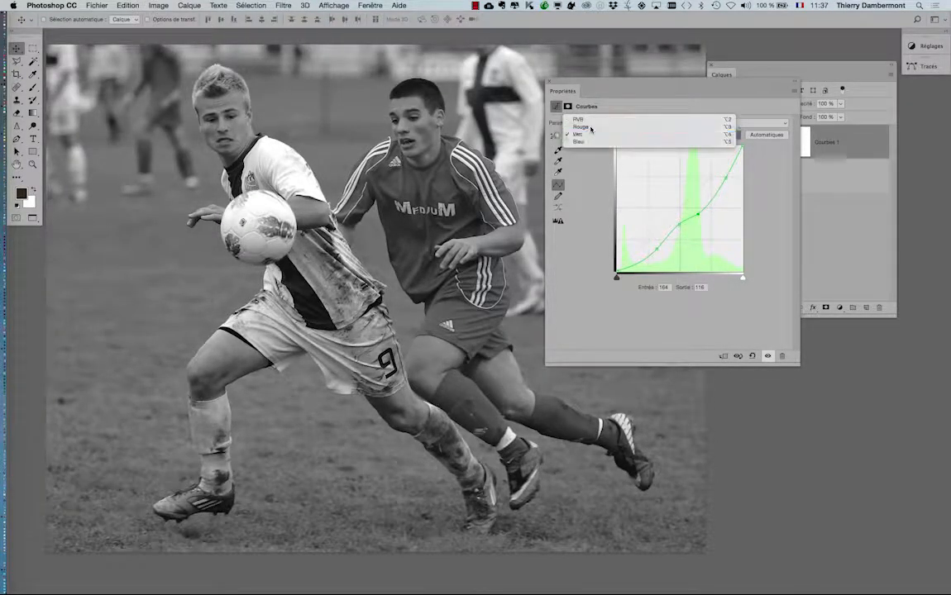
left_click(590, 126)
left_click(549, 81)
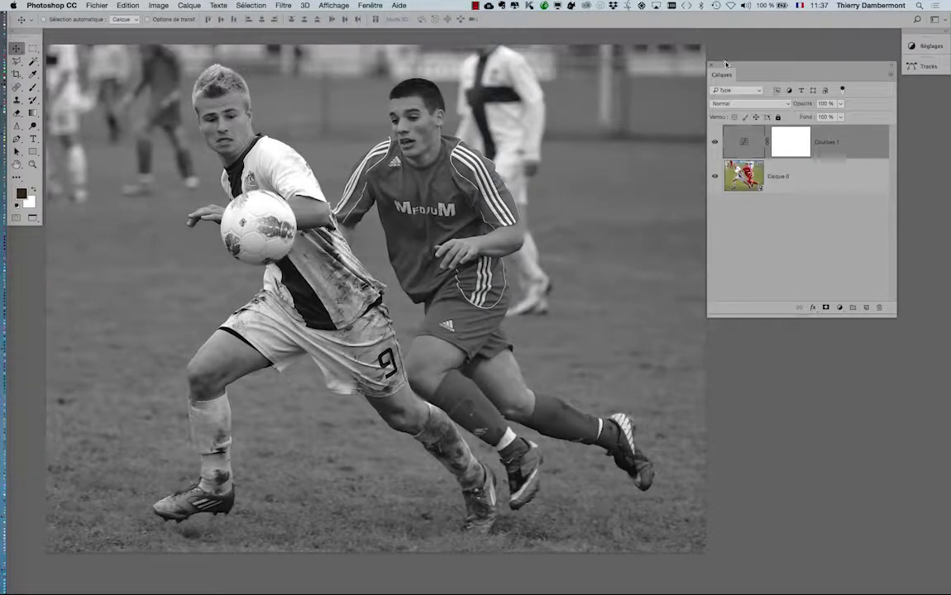
Move and widen the layer list, duplicate the Courbes 1 layer, and hide the original
left_click_drag(725, 64, 624, 73)
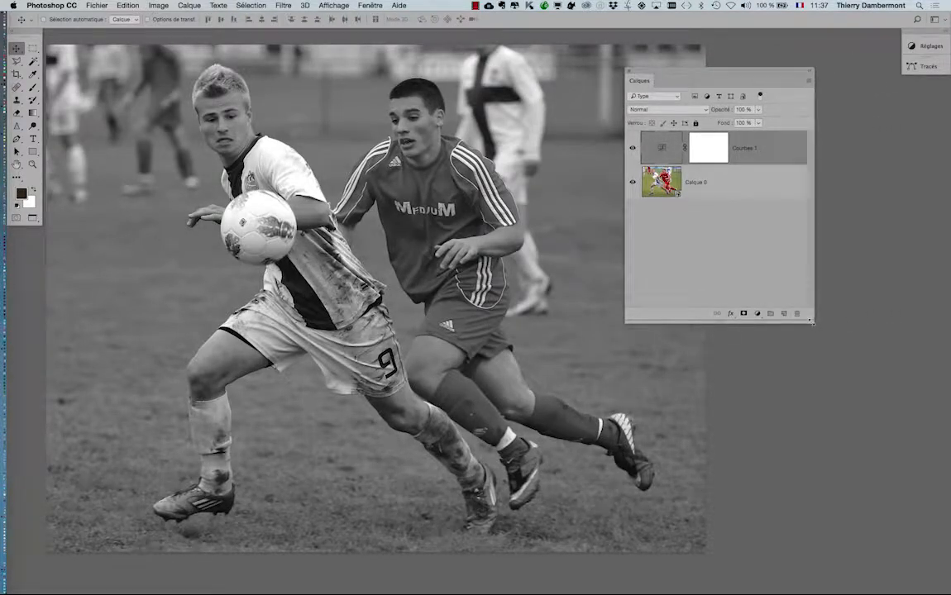
left_click_drag(815, 322, 845, 321)
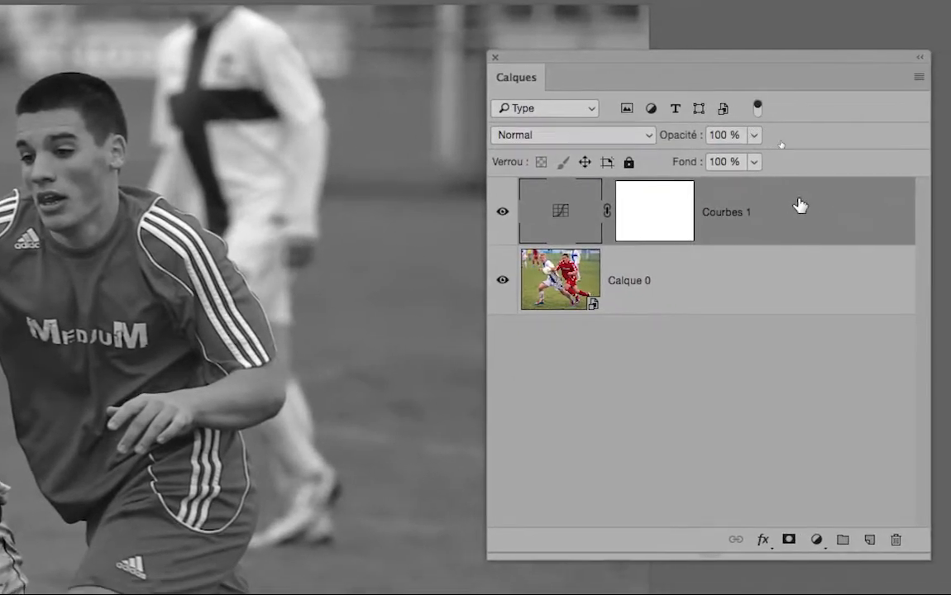
left_click_drag(799, 206, 869, 539)
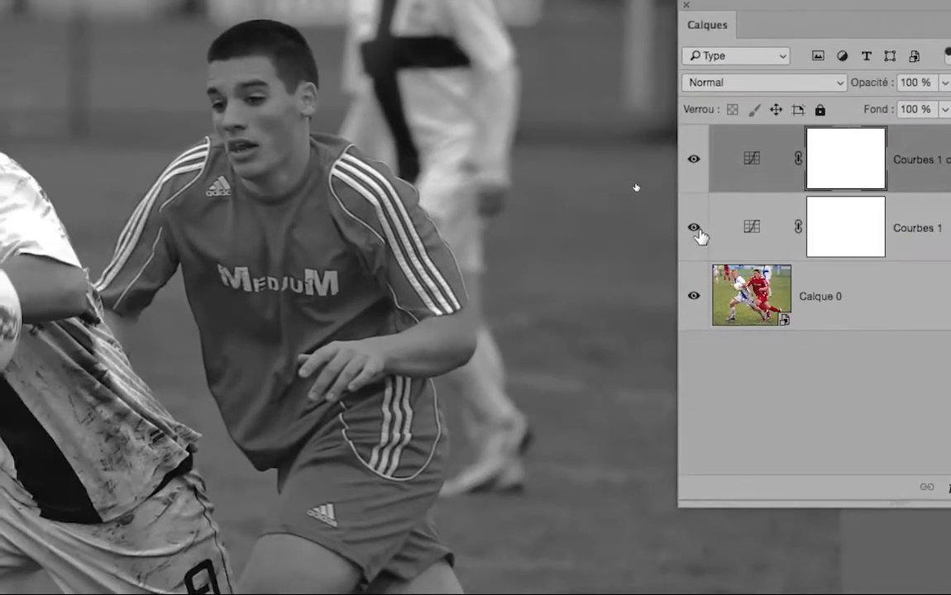
left_click(457, 60)
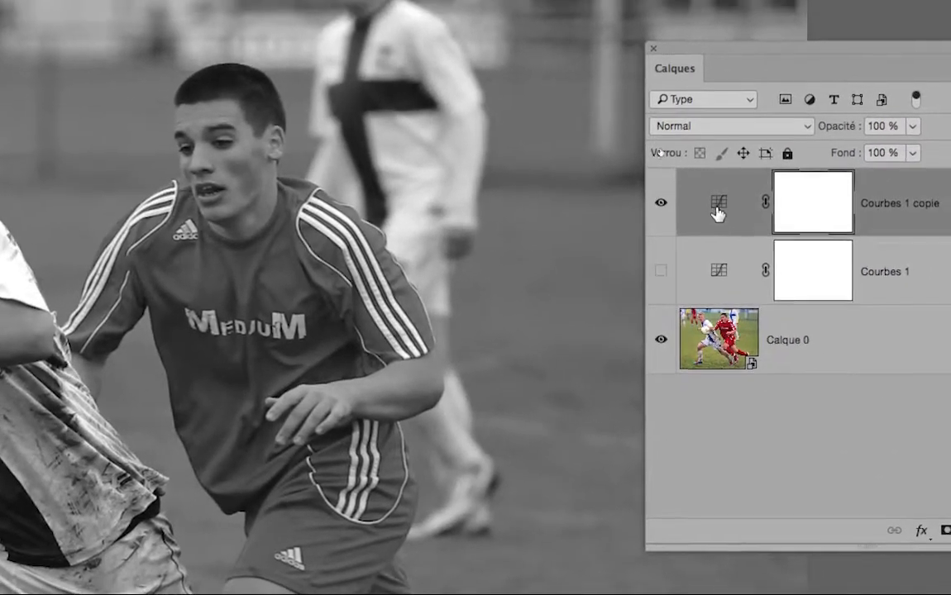
On Courbes 1 copie, increase the Rouge channel's contrast with a midtone point at 125/94 and the highlight point at 187/204
double_click(716, 213)
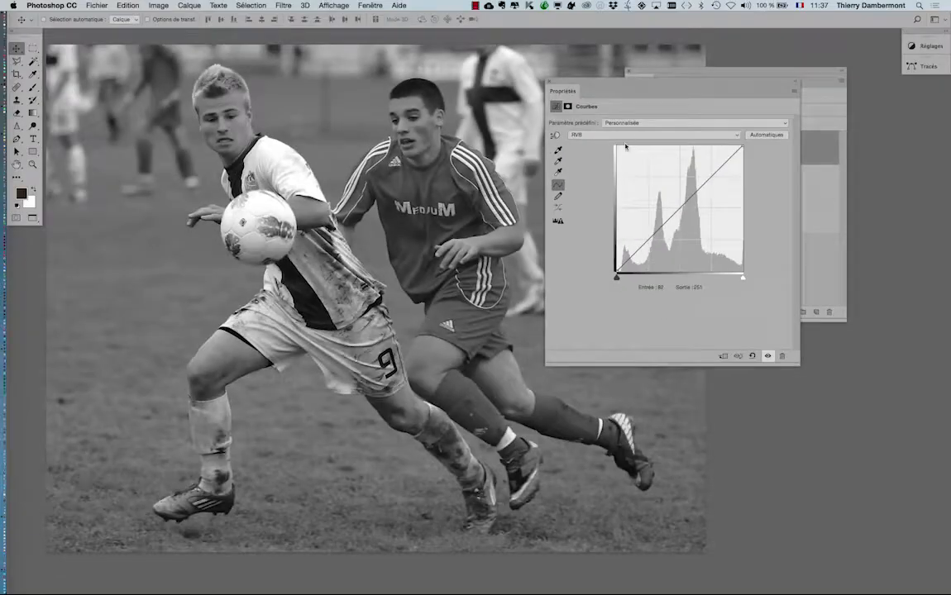
left_click(613, 179)
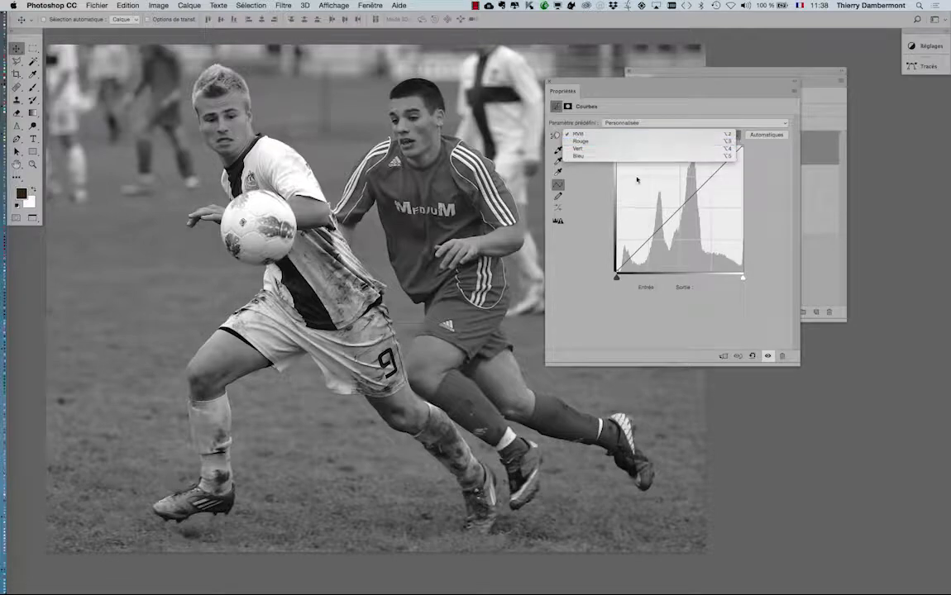
left_click(580, 141)
left_click(676, 213)
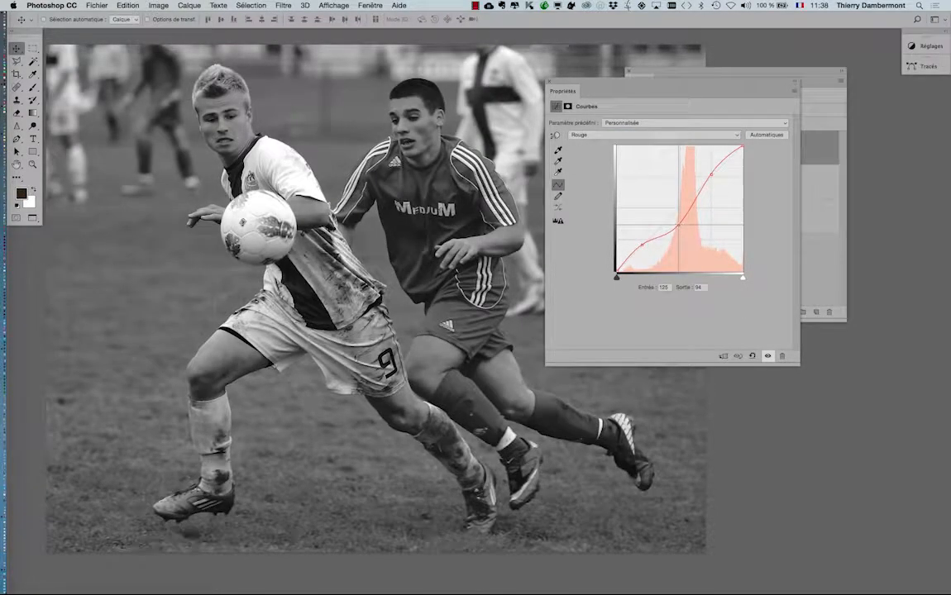
left_click_drag(711, 173, 709, 170)
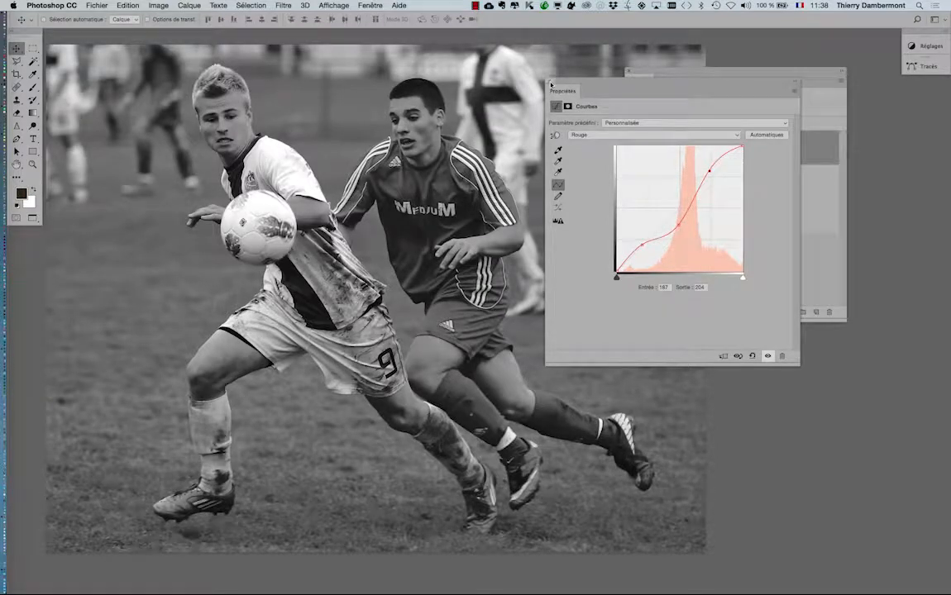
Close the curve properties, duplicate Courbes 1 copie, and hide the first copy
left_click(551, 84)
left_click_drag(798, 153, 812, 309)
left_click(632, 181)
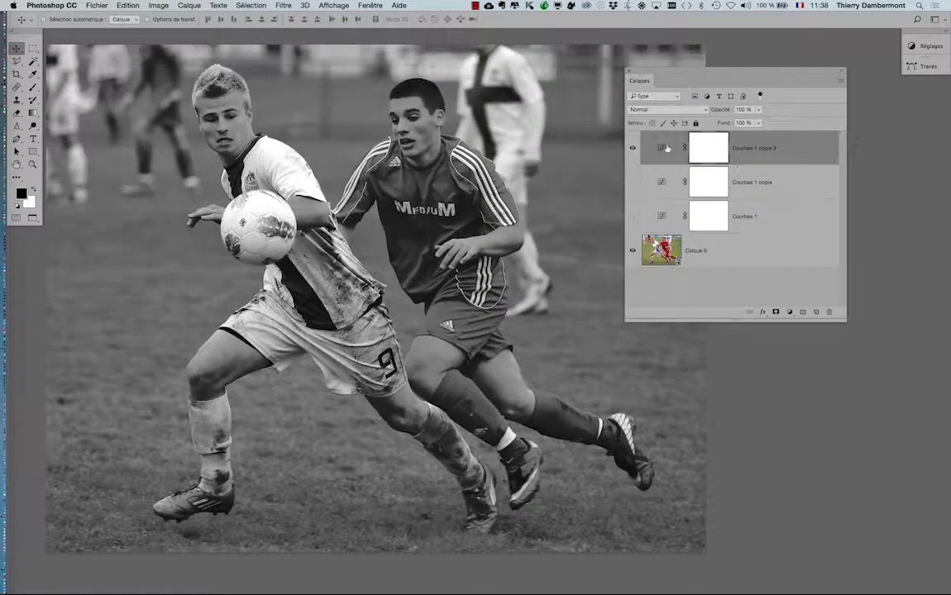
On Courbes 1 copie 2, lower the Bleu curve's middle point and move its highlight point to Entrée 204, Sortie 134
double_click(666, 148)
left_click(592, 134)
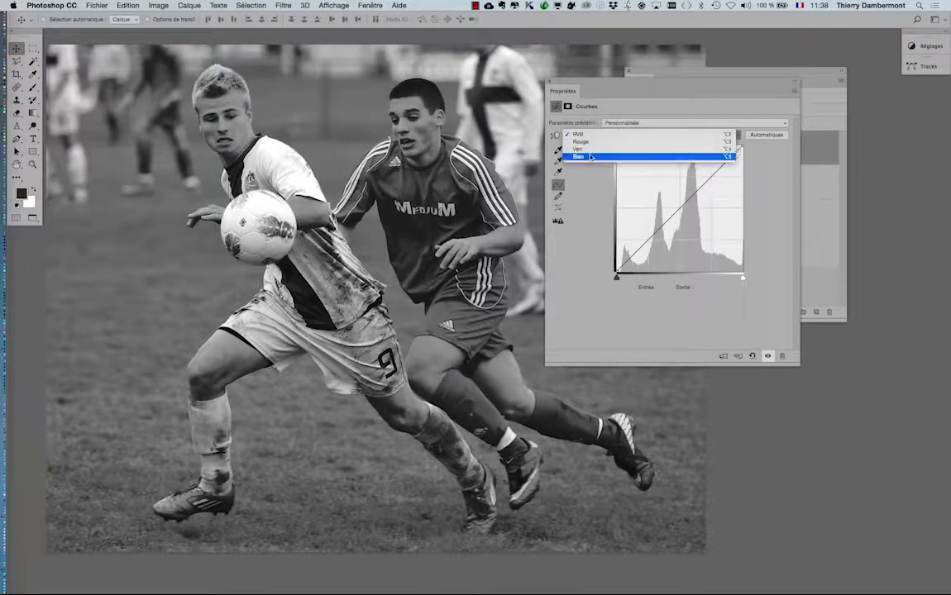
left_click(591, 156)
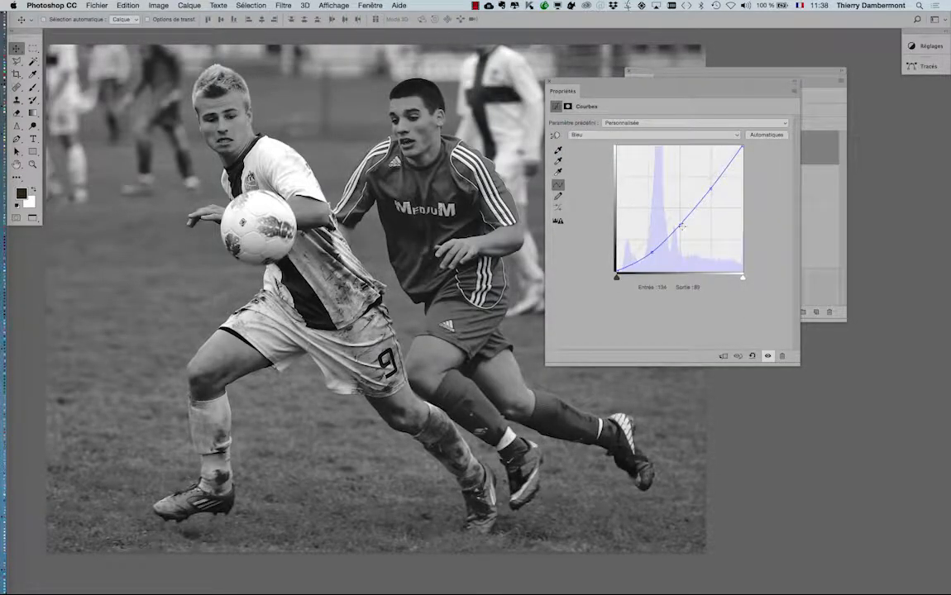
left_click_drag(680, 225, 687, 236)
left_click_drag(711, 189, 717, 205)
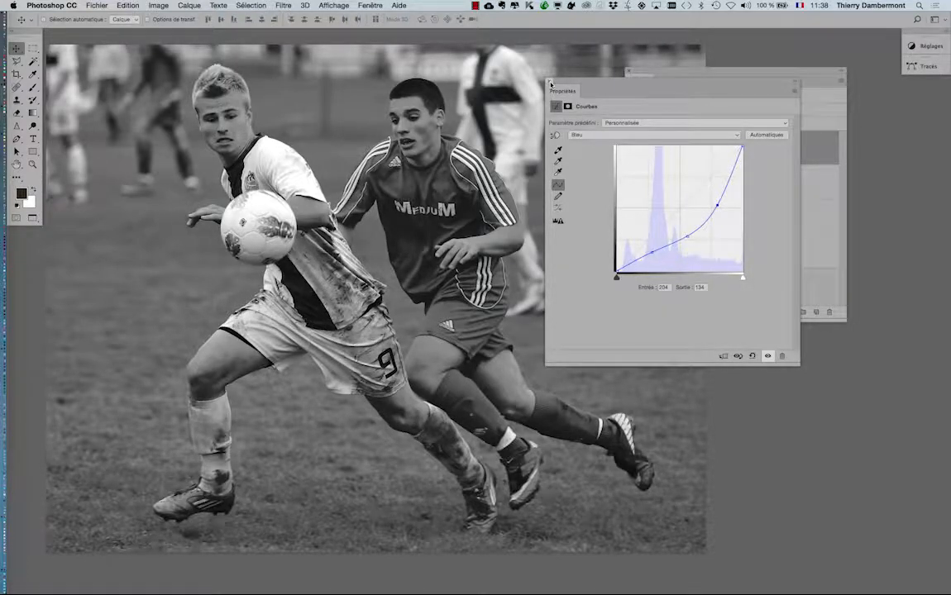
On Courbes 1 copie 2, darken the Vert channel with a curve point at Entrée 142, Sortie 64, and close the curve properties
left_click_drag(551, 84, 576, 236)
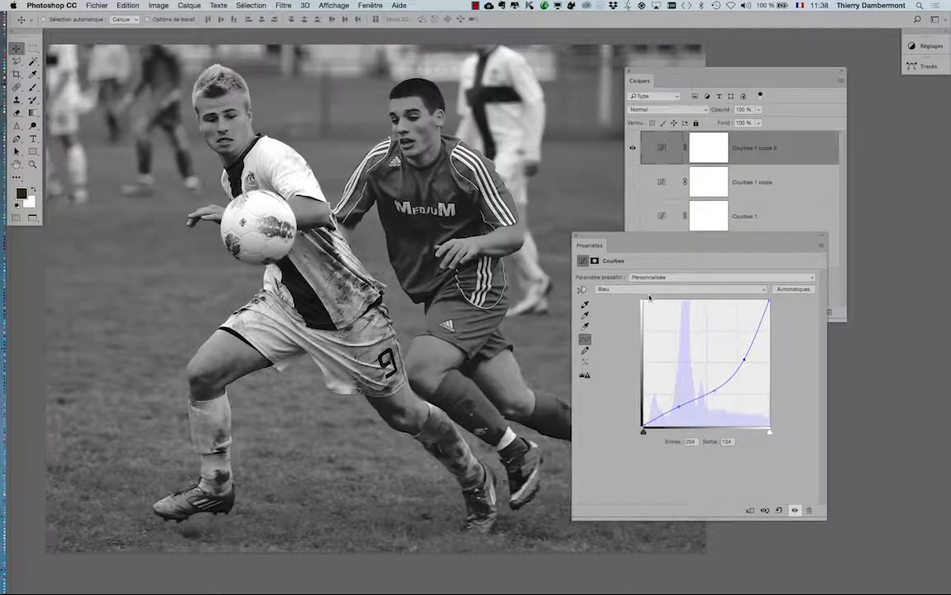
left_click(649, 290)
left_click(630, 282)
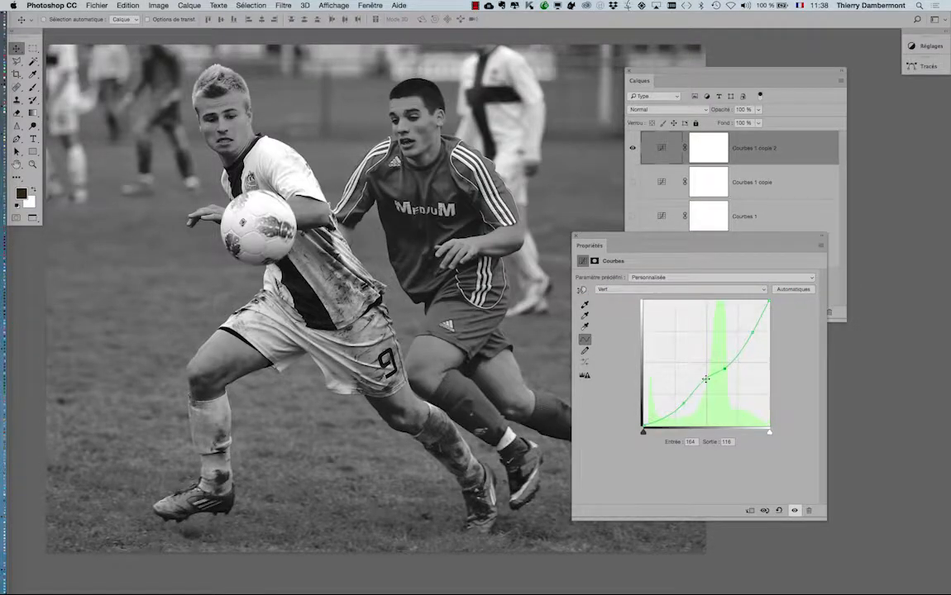
left_click_drag(705, 380, 714, 397)
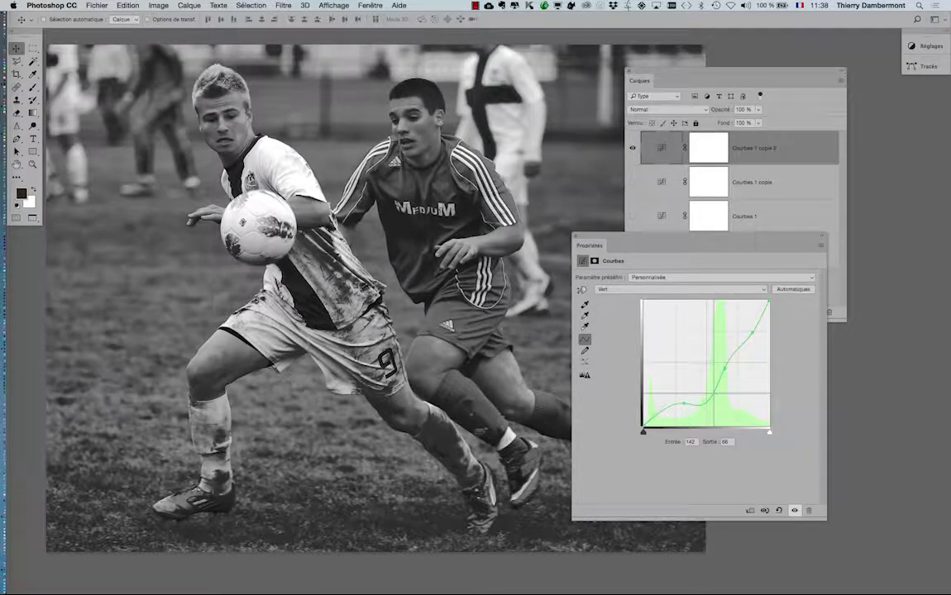
left_click_drag(714, 393, 714, 393)
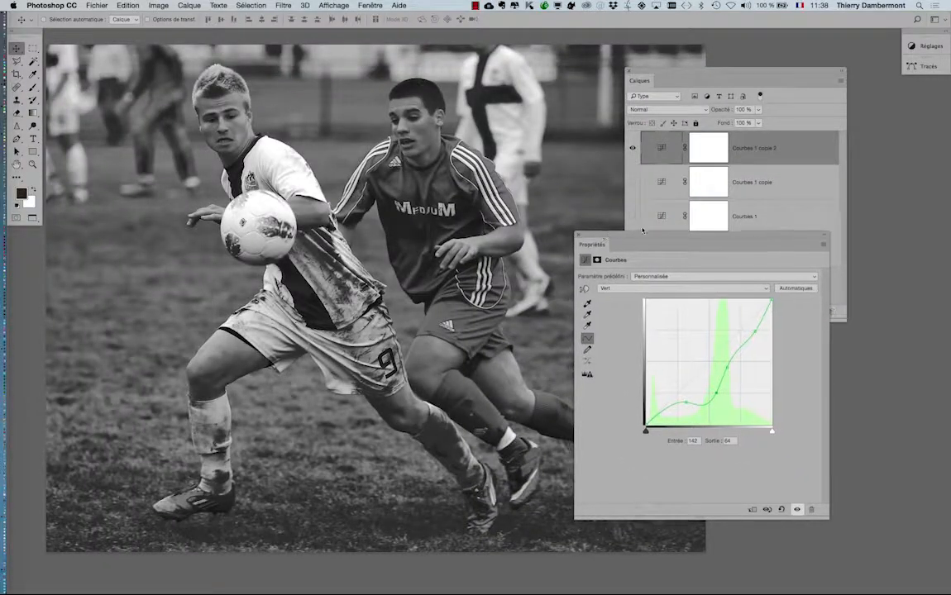
left_click_drag(642, 234, 679, 183)
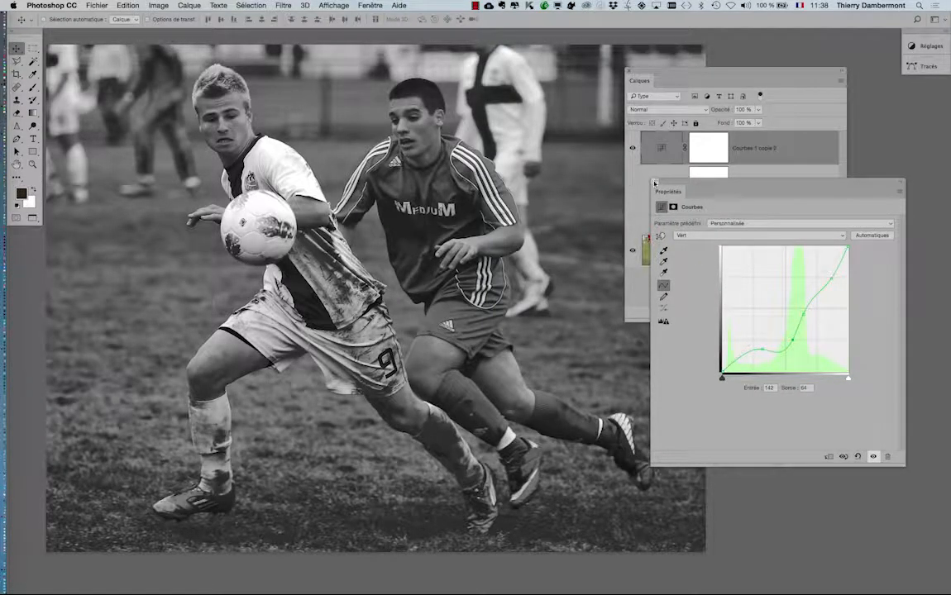
left_click(654, 183)
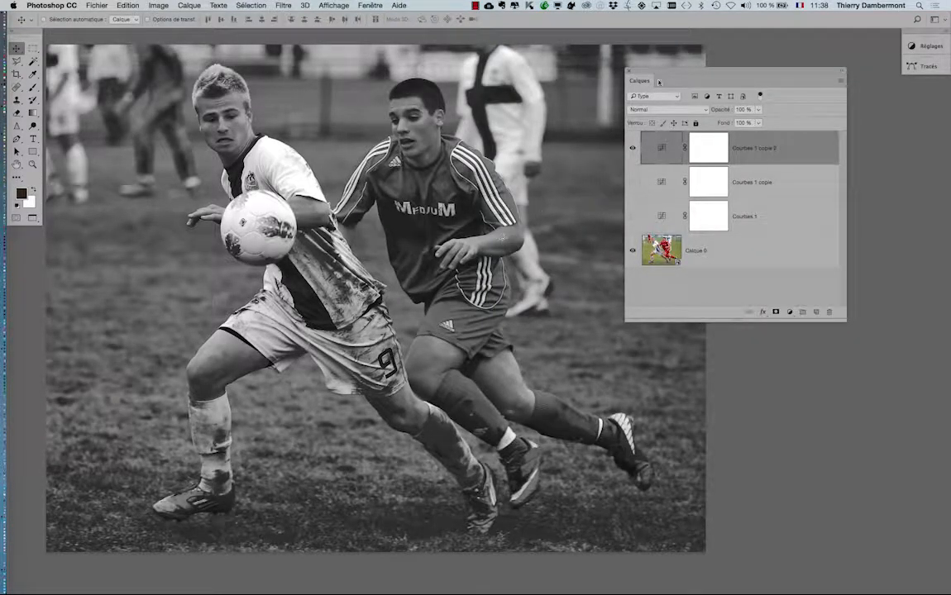
Compare the black-and-white variants by showing Courbes 1, Courbes 1 copie and Courbes 1 copie 2 one at a time, ending with Courbes 1 copie 2 visible
left_click_drag(647, 69, 689, 78)
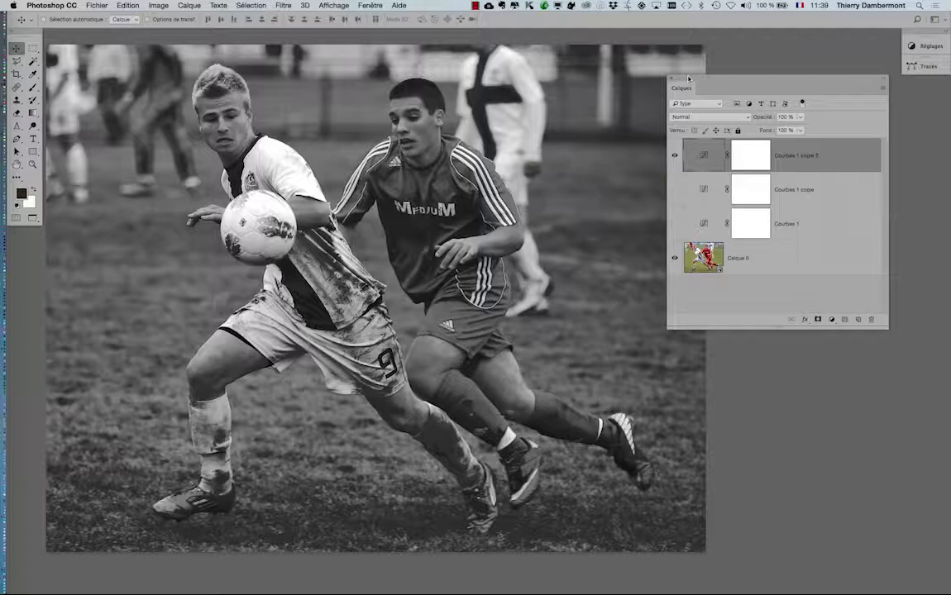
left_click(675, 155)
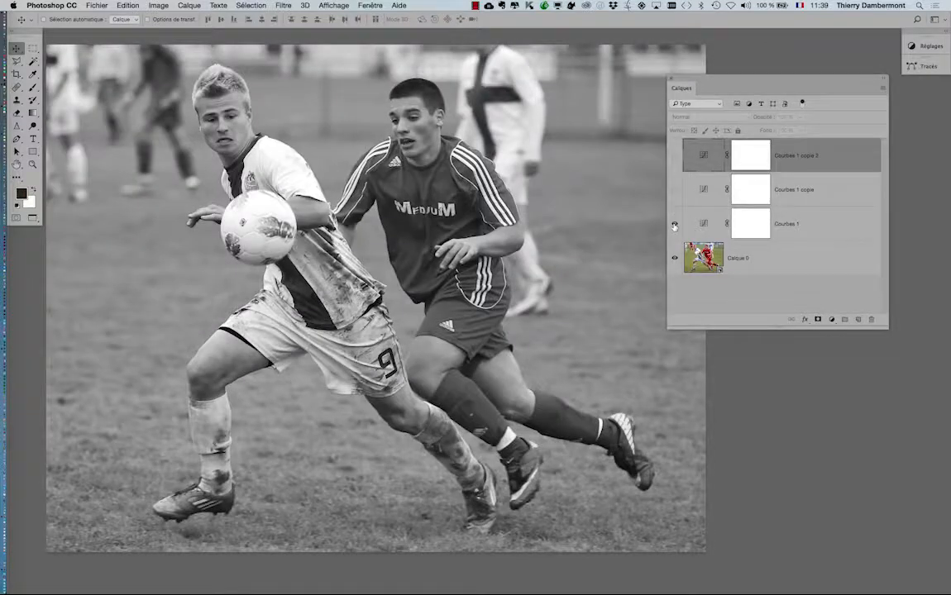
left_click(675, 224)
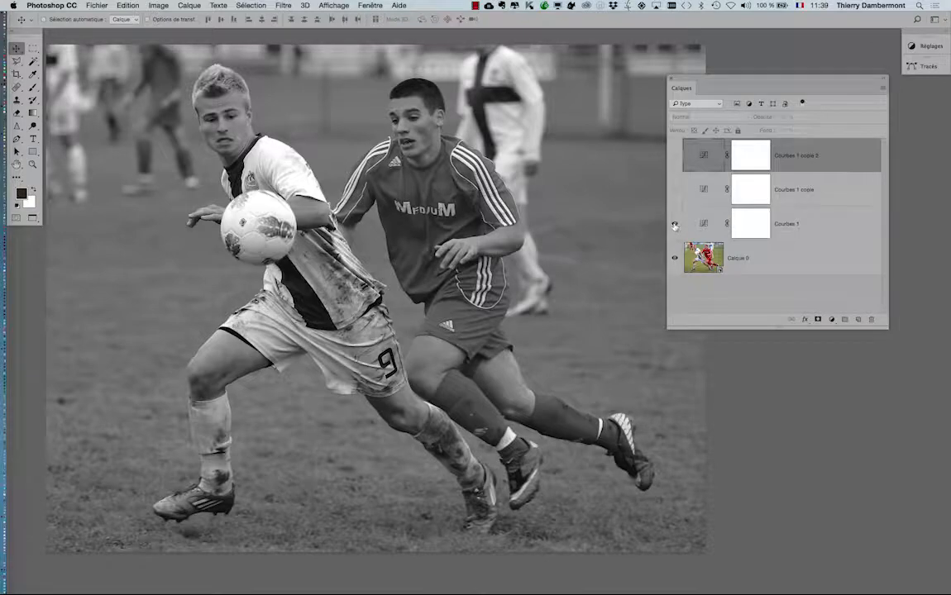
left_click(675, 224)
left_click(674, 189)
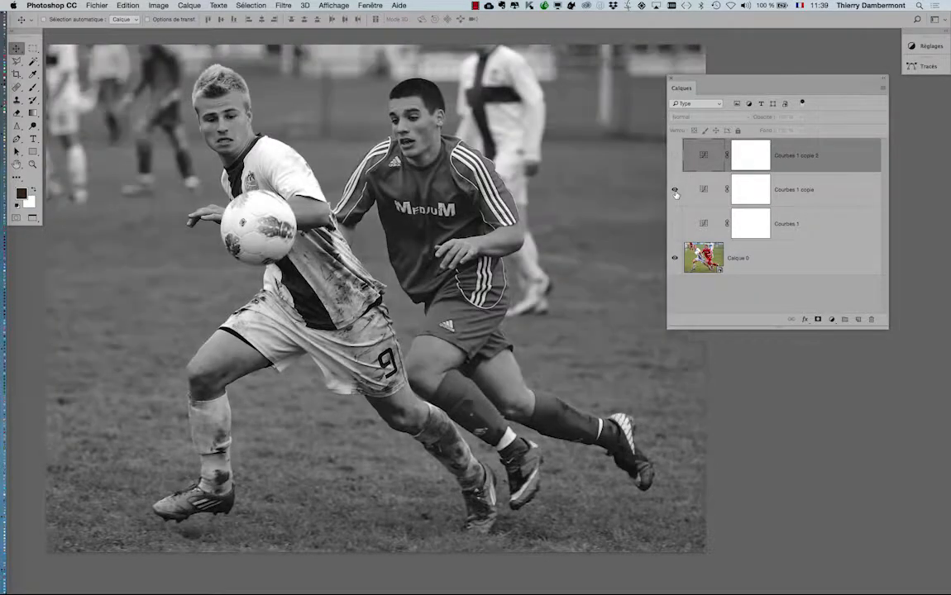
left_click(675, 189)
left_click(675, 155)
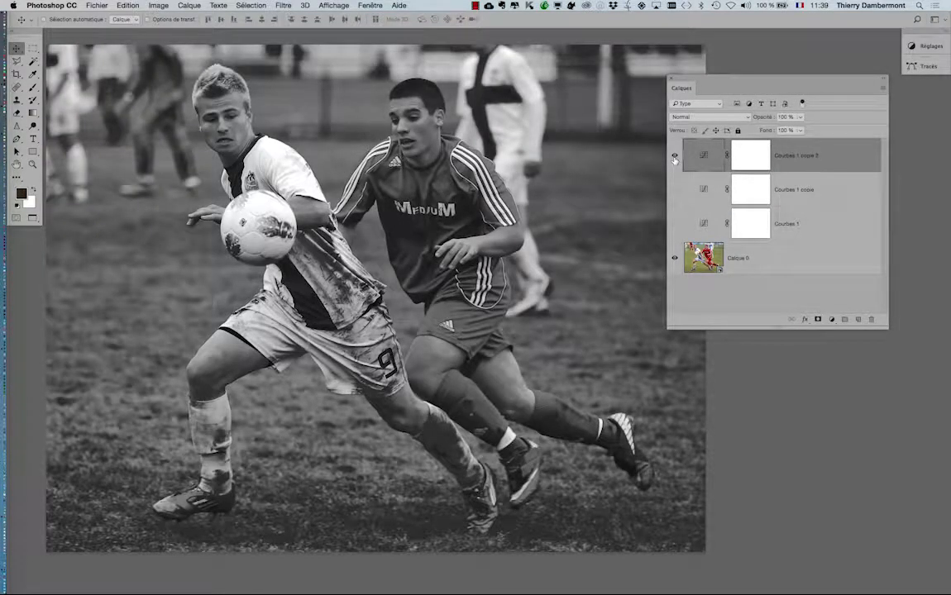
left_click(675, 155)
left_click(675, 156)
Turn off the Couleurs d'épreuve preview to view the image in colour, and turn it back on
left_click(325, 7)
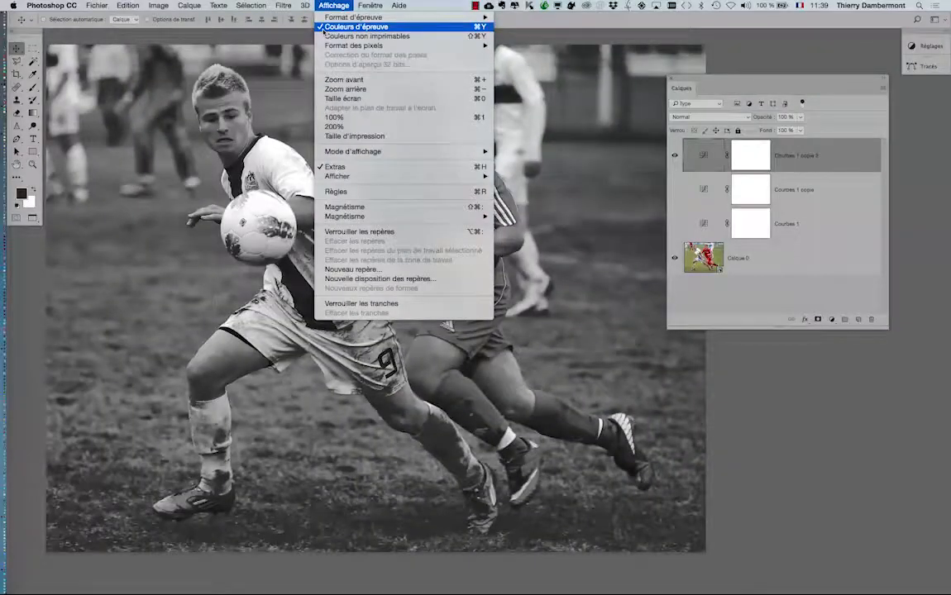
left_click(326, 19)
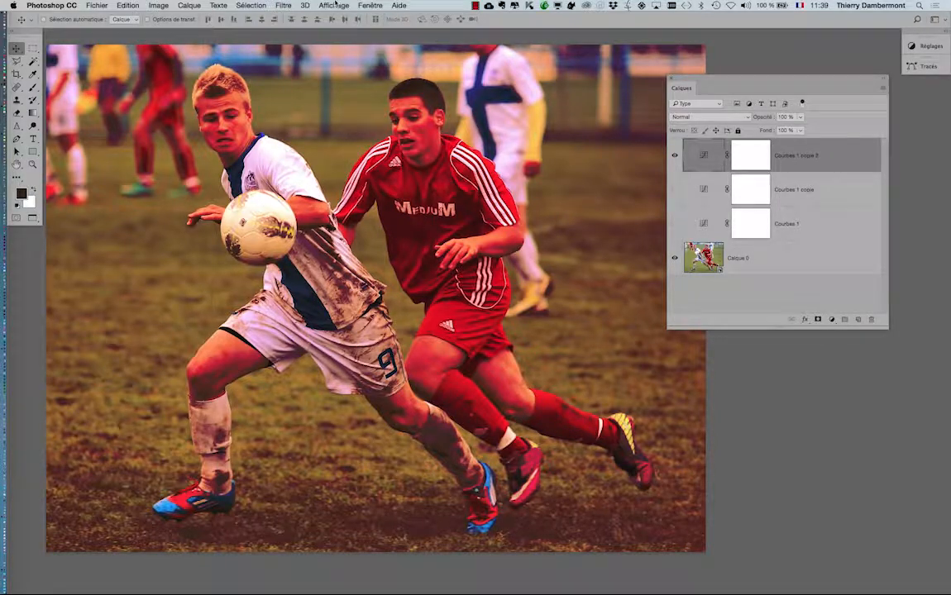
left_click(335, 5)
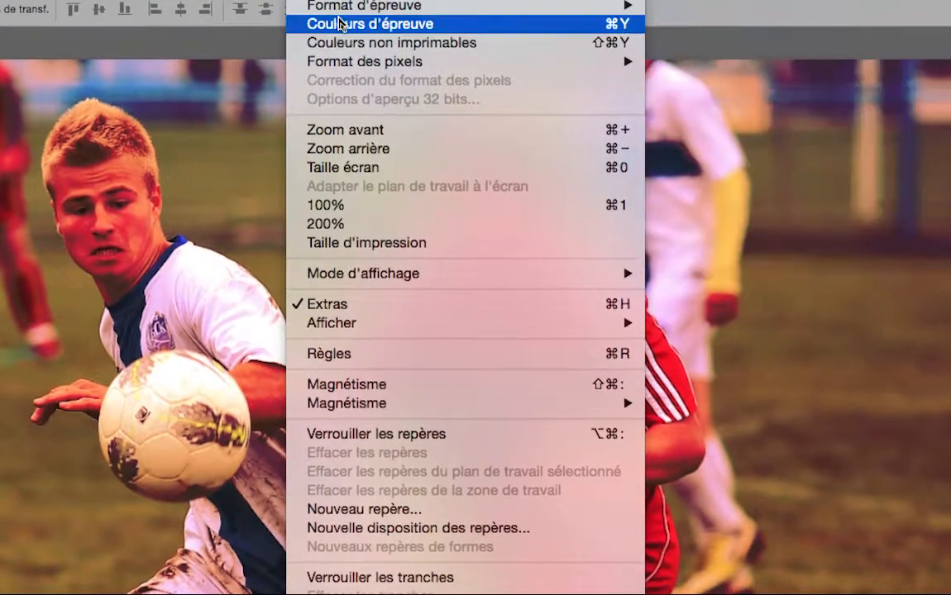
left_click(340, 24)
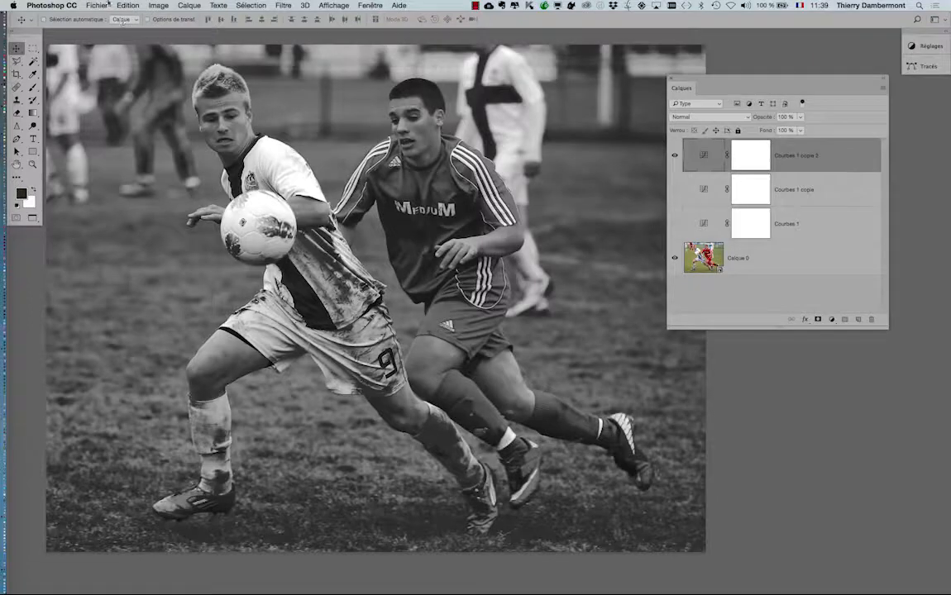
Save the document in Photoshop format as people-men-grass-sport-VS7.psd in the test création noir et blanc folder, and close it
left_click(97, 5)
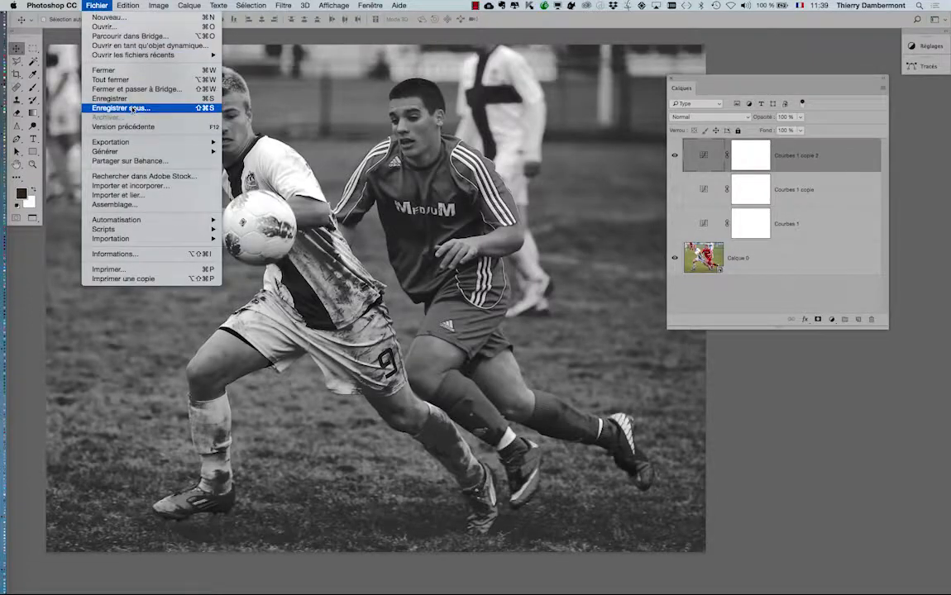
left_click(121, 107)
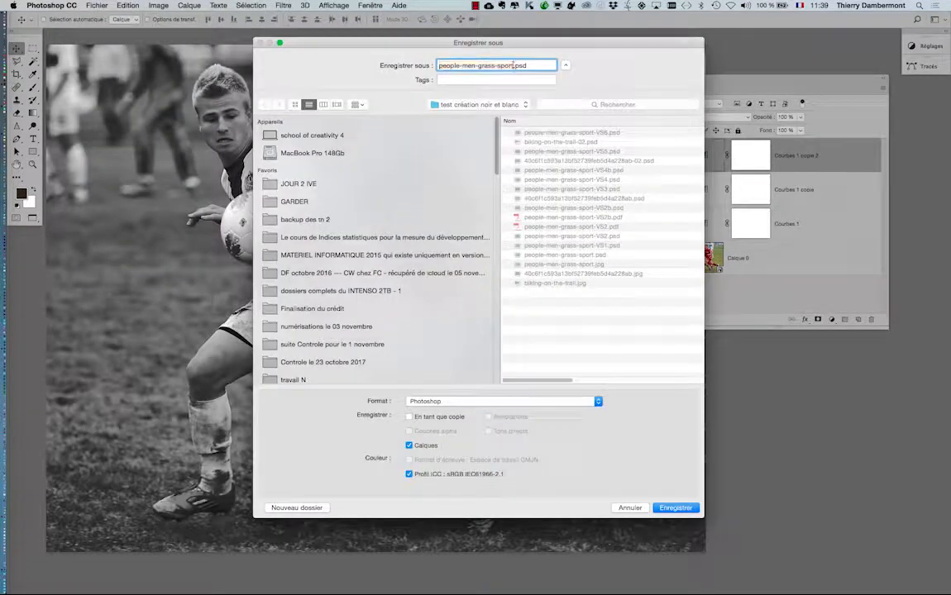
left_click(515, 69)
key("super+Tab")
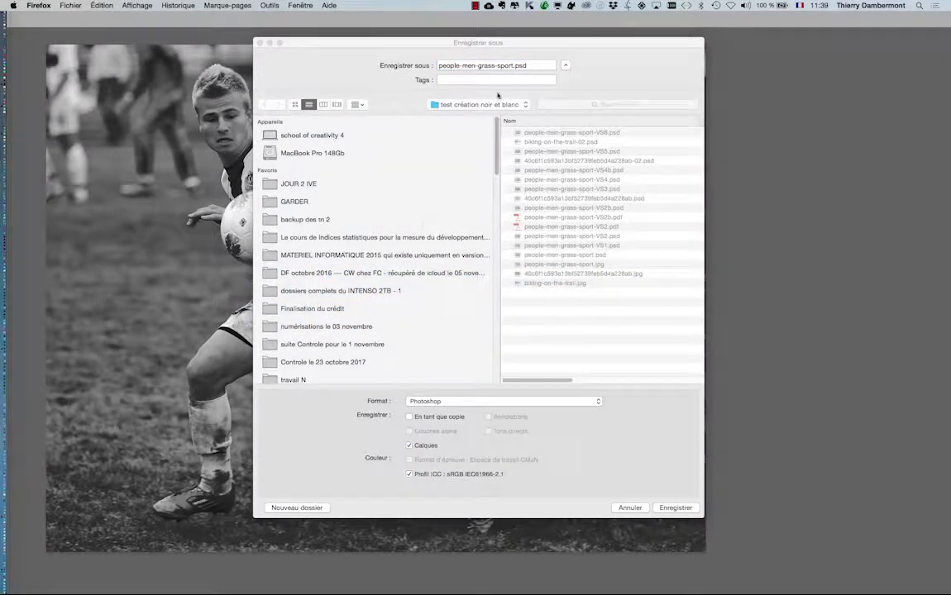
left_click(517, 70)
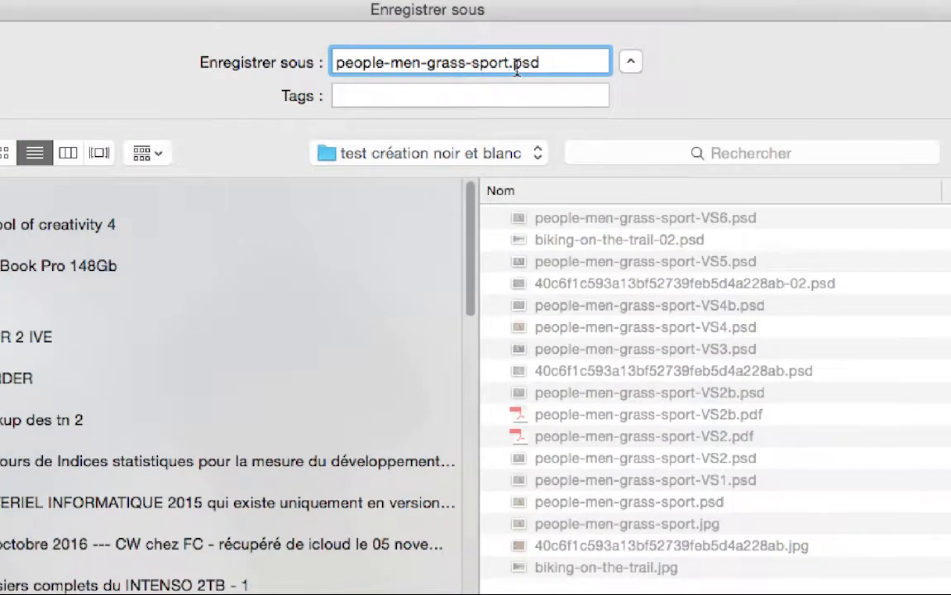
type("-VS7")
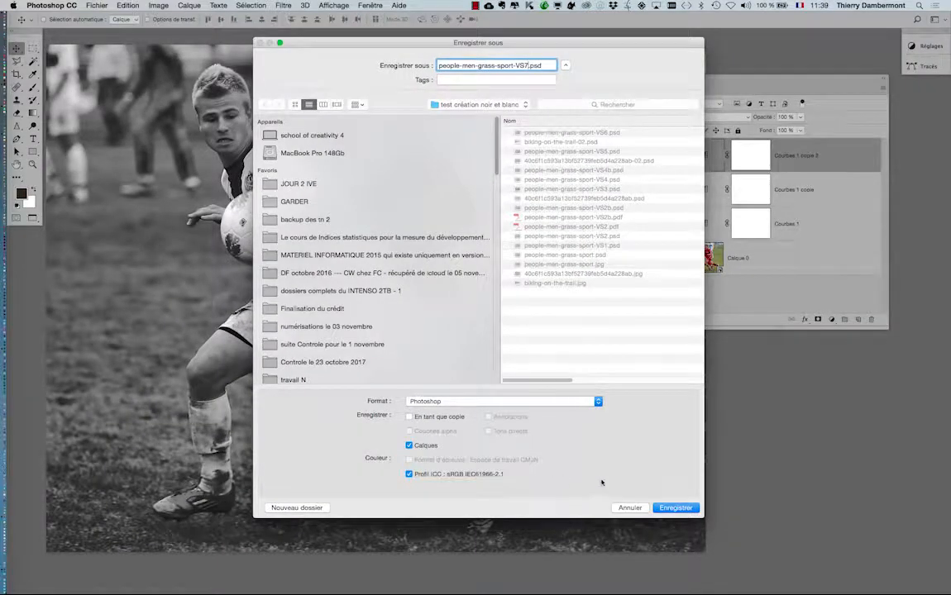
left_click(669, 509)
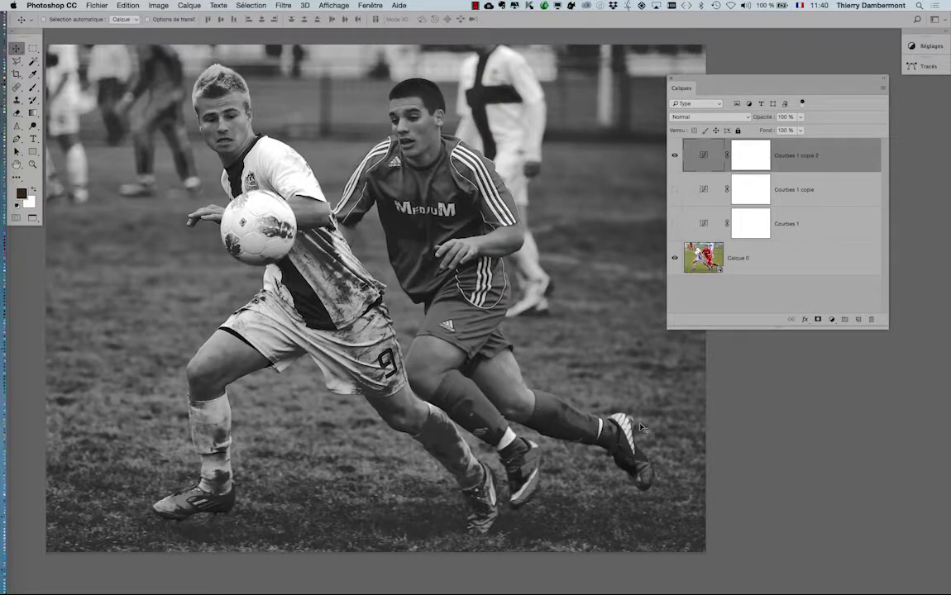
key("super+w")
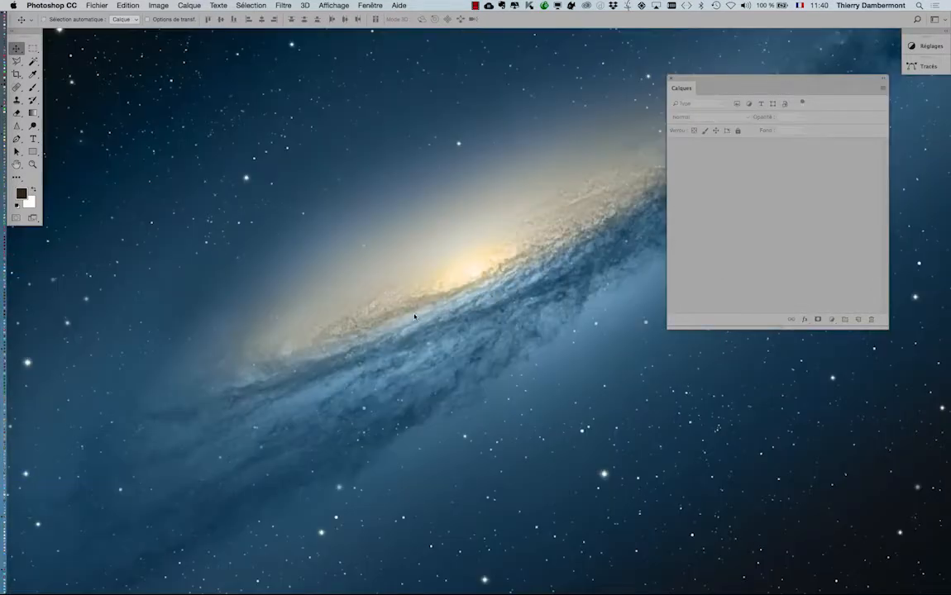